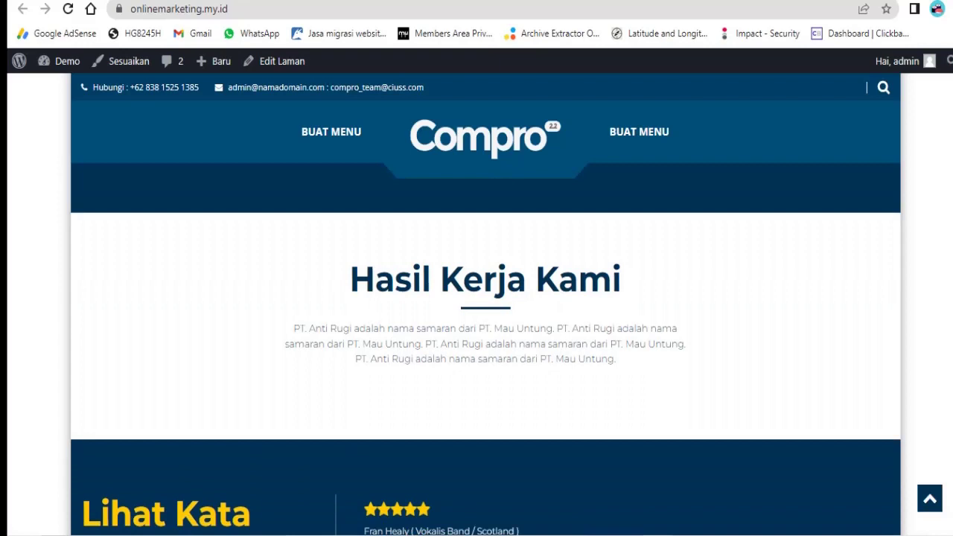
Scroll through the Compro demo homepage's package listings and feature boxes, then back to the top
{"action": "scroll", "coordinate": [485, 349], "scroll_direction": "down", "scroll_amount": 5}
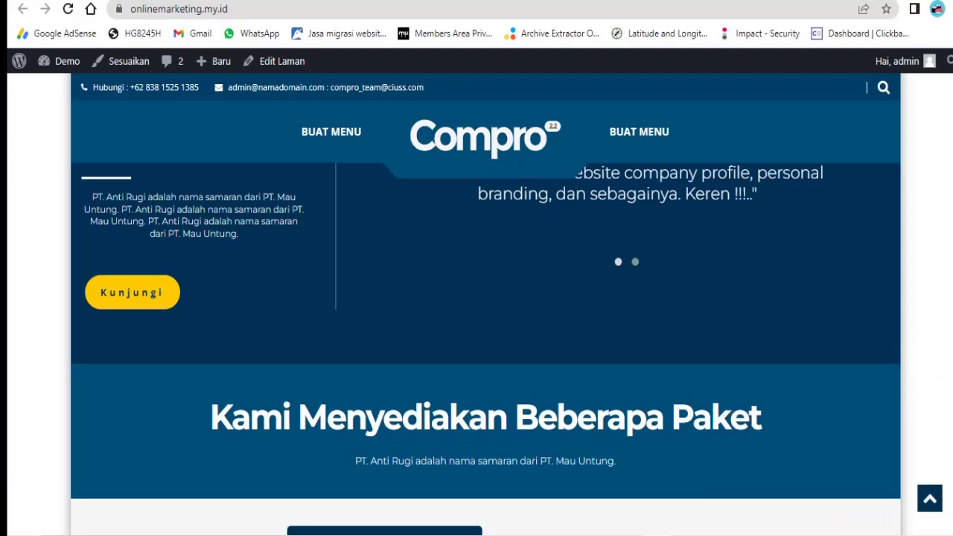
{"action": "scroll", "coordinate": [485, 335], "scroll_direction": "up", "scroll_amount": 5}
{"action": "scroll", "coordinate": [486, 335], "scroll_direction": "up", "scroll_amount": 7}
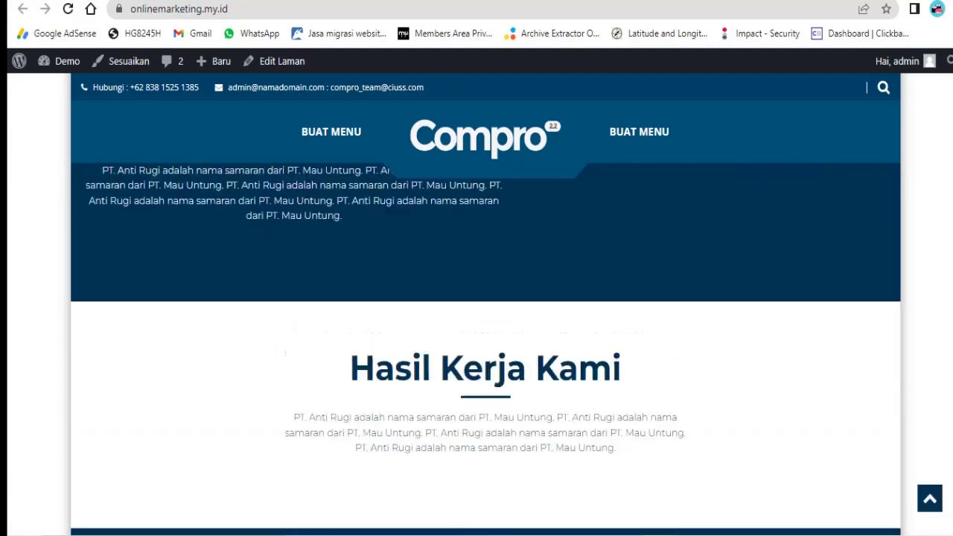
{"action": "scroll", "coordinate": [486, 335], "scroll_direction": "up", "scroll_amount": 5}
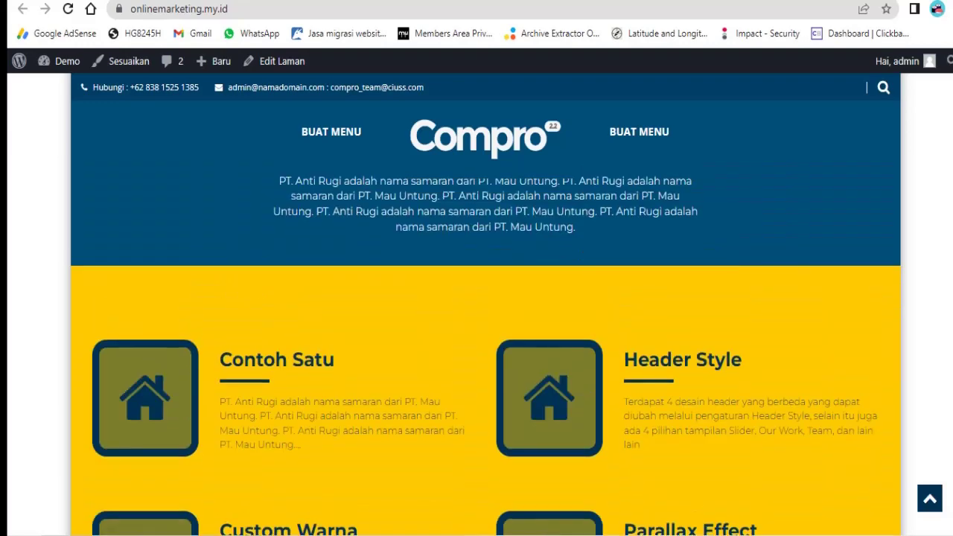
{"action": "scroll", "coordinate": [485, 335], "scroll_direction": "up", "scroll_amount": 5}
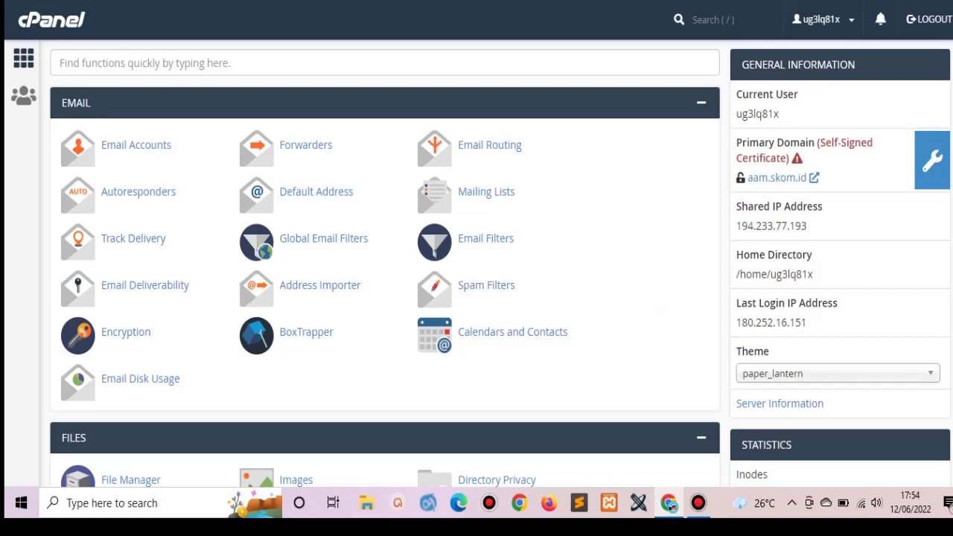
Scroll down to the Software section and open WordPress Manager by Softaculous
{"action": "scroll", "coordinate": [385, 264], "scroll_direction": "down", "scroll_amount": 5}
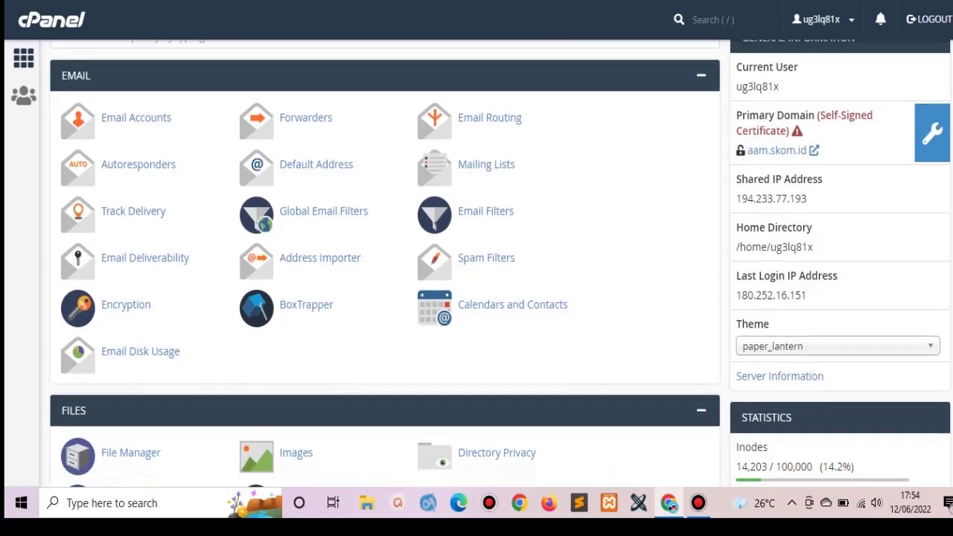
{"action": "scroll", "coordinate": [385, 264], "scroll_direction": "down", "scroll_amount": 5}
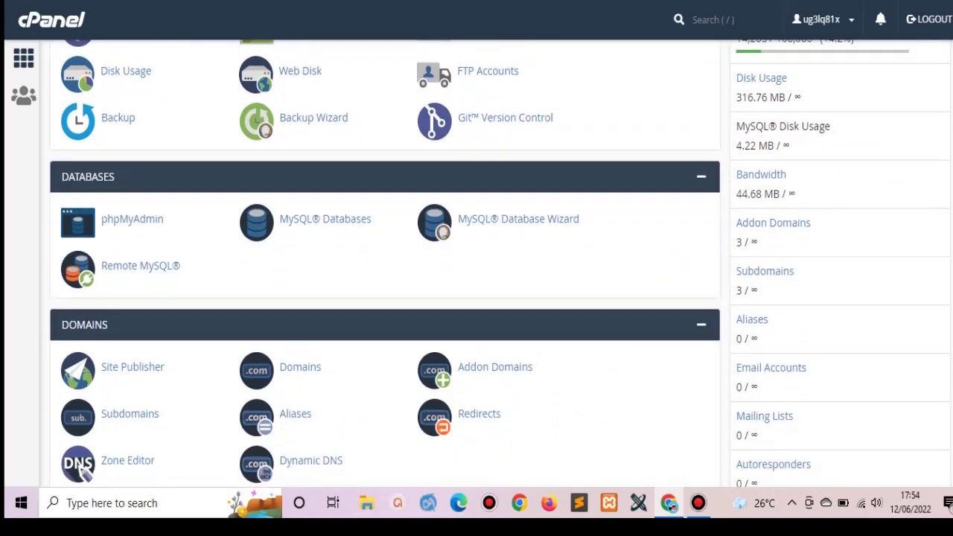
{"action": "scroll", "coordinate": [385, 264], "scroll_direction": "down", "scroll_amount": 5}
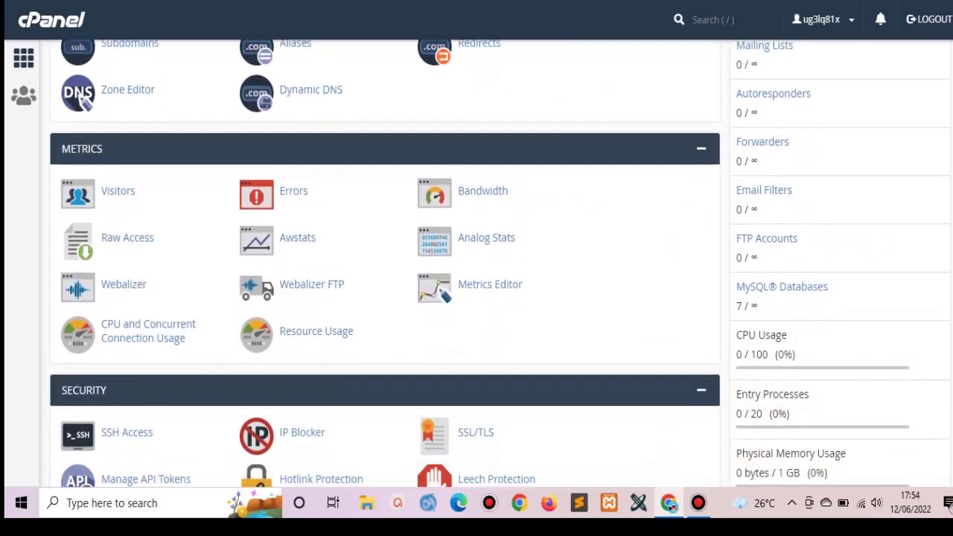
{"action": "scroll", "coordinate": [769, 359], "scroll_direction": "down", "scroll_amount": 1}
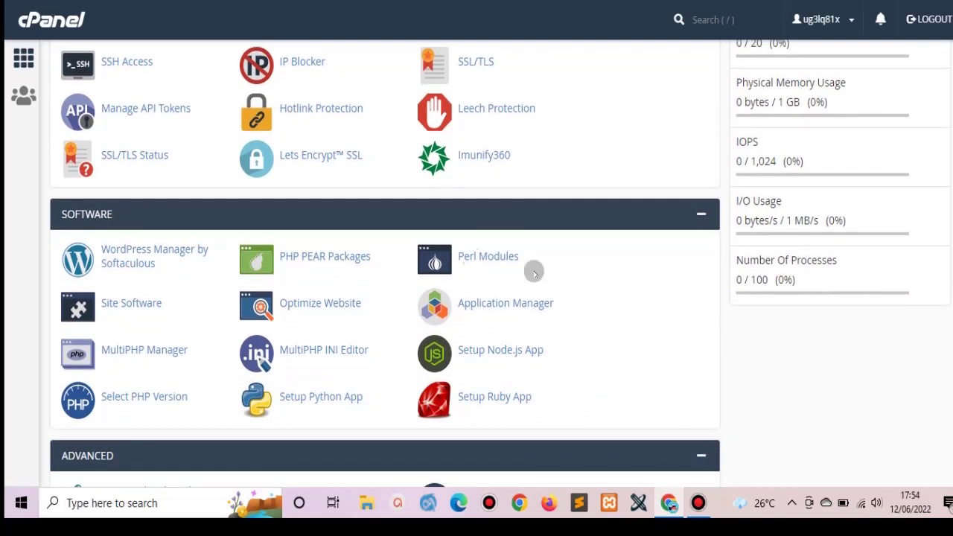
{"action": "left_click", "coordinate": [170, 257]}
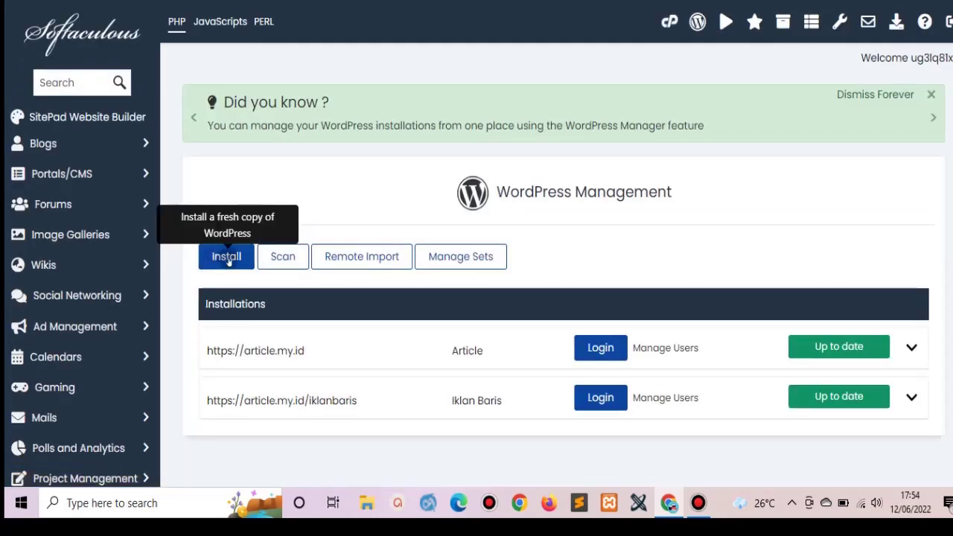
{"action": "left_click", "coordinate": [229, 259]}
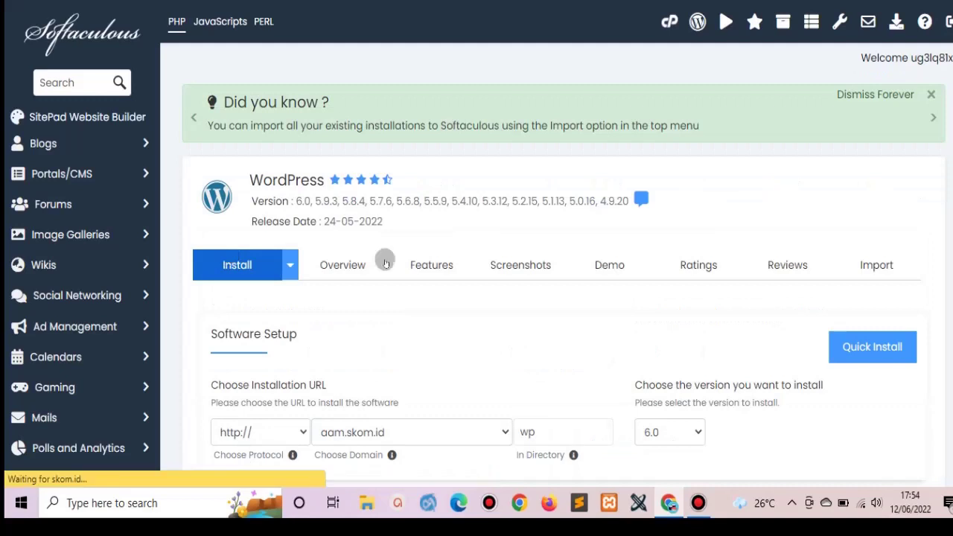
{"action": "left_click", "coordinate": [283, 431]}
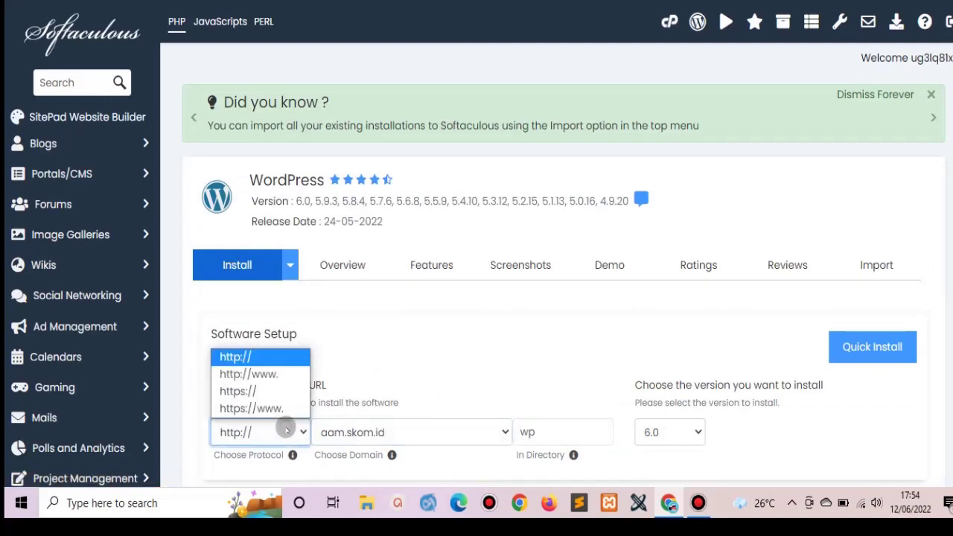
{"action": "left_click", "coordinate": [270, 391]}
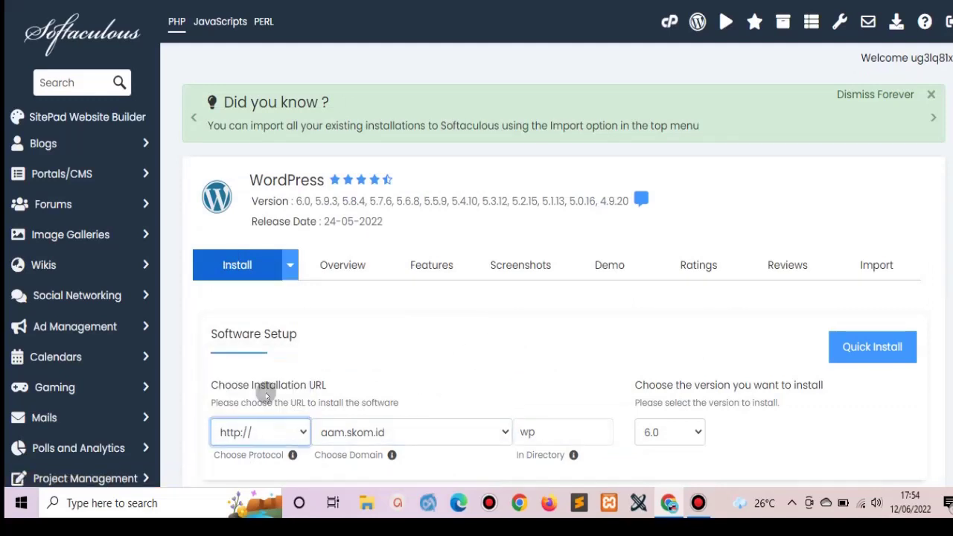
{"action": "left_click", "coordinate": [365, 432]}
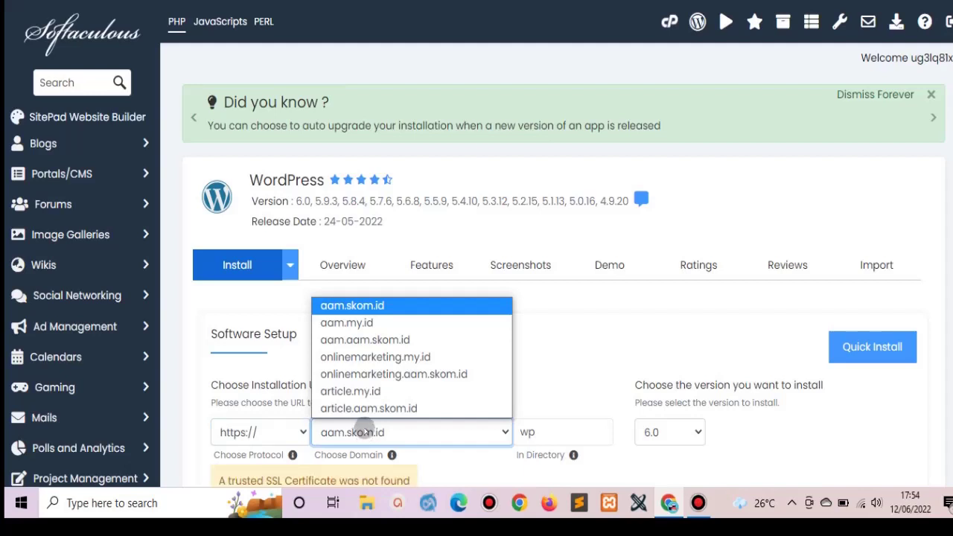
{"action": "left_click", "coordinate": [377, 358]}
{"action": "left_click", "coordinate": [536, 431]}
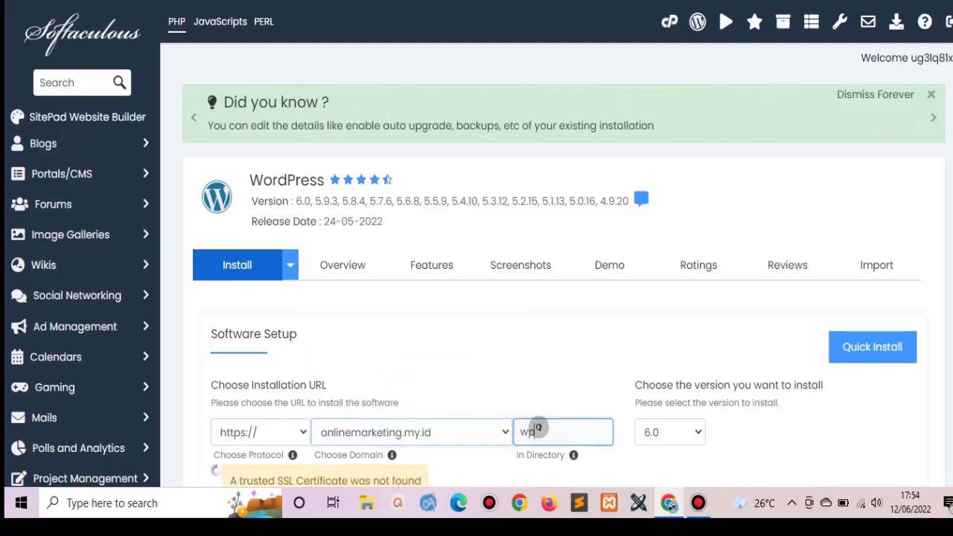
{"action": "double_click", "coordinate": [538, 428]}
{"action": "key", "text": "BackSpace"}
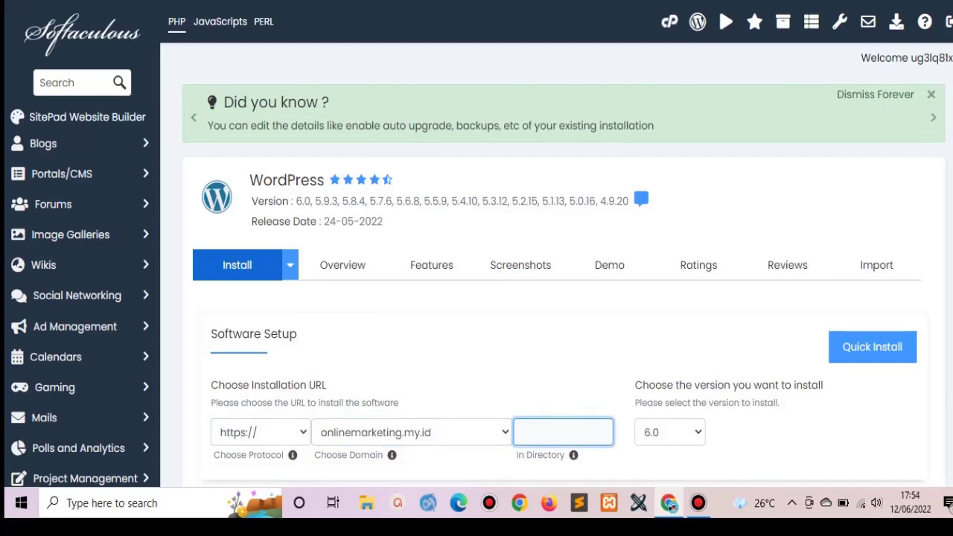
Set the site name to 'Demo' and the site description to 'Demo Web Company Profile'
{"action": "scroll", "coordinate": [556, 245], "scroll_direction": "down", "scroll_amount": 2}
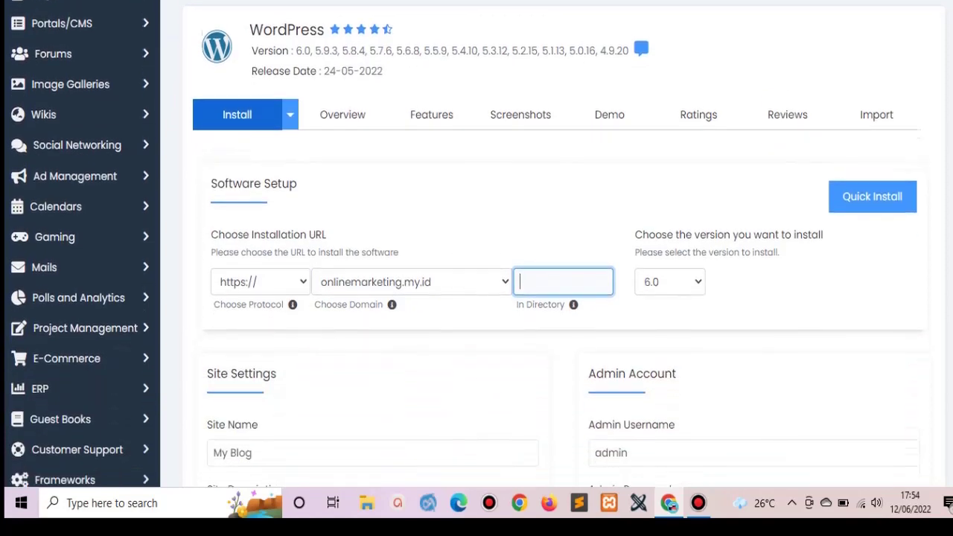
{"action": "scroll", "coordinate": [557, 246], "scroll_direction": "down", "scroll_amount": 1}
{"action": "scroll", "coordinate": [557, 246], "scroll_direction": "up", "scroll_amount": 1}
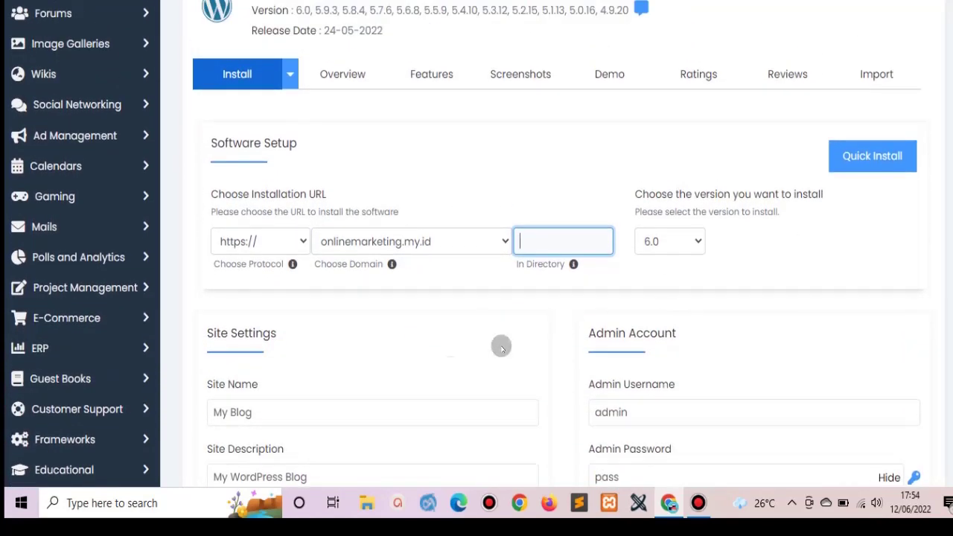
{"action": "triple_click", "coordinate": [347, 409]}
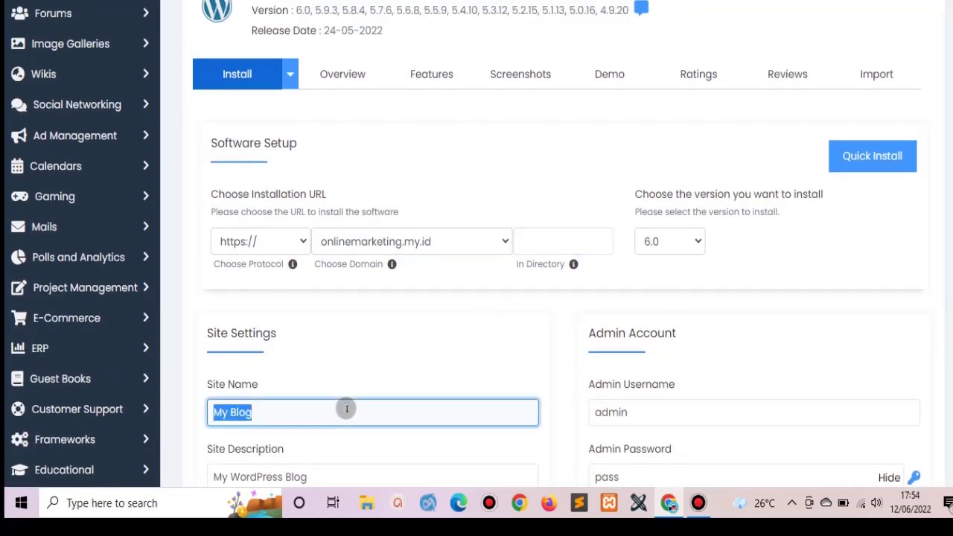
{"action": "type", "text": "Demo"}
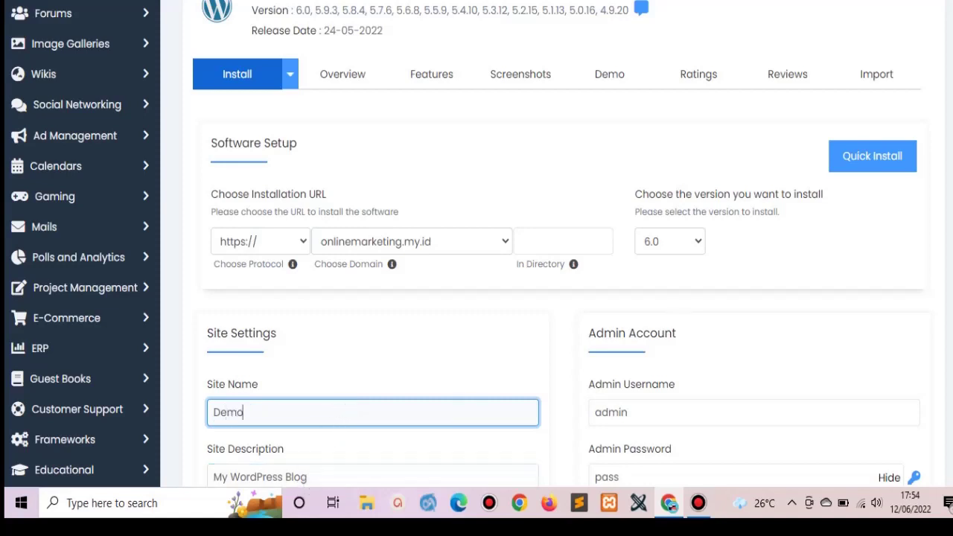
{"action": "scroll", "coordinate": [373, 446], "scroll_direction": "down", "scroll_amount": 3}
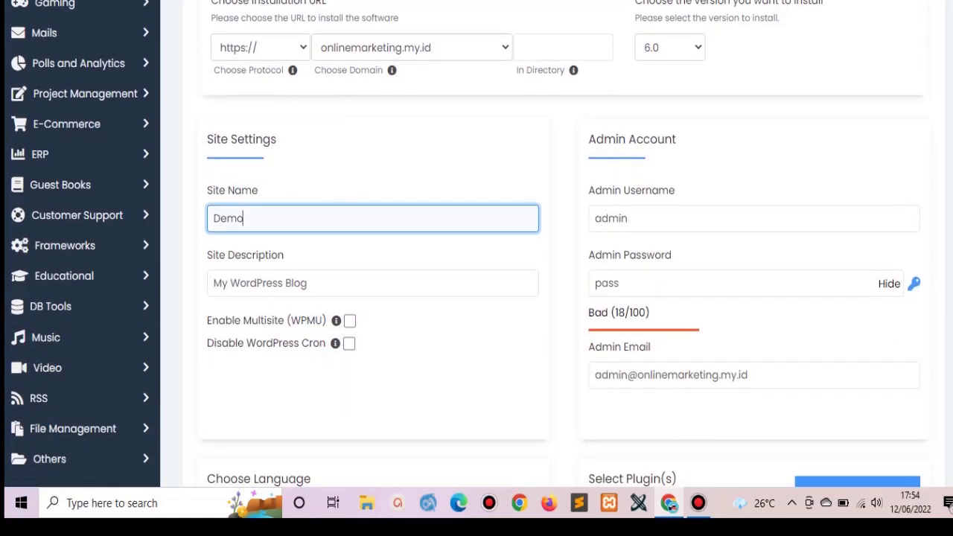
{"action": "left_click", "coordinate": [317, 283]}
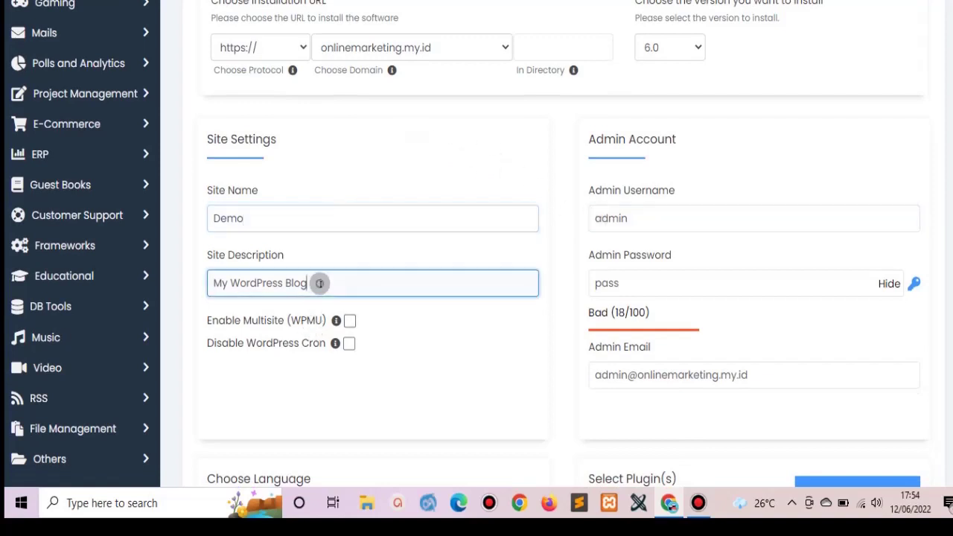
{"action": "key", "text": "ctrl+a"}
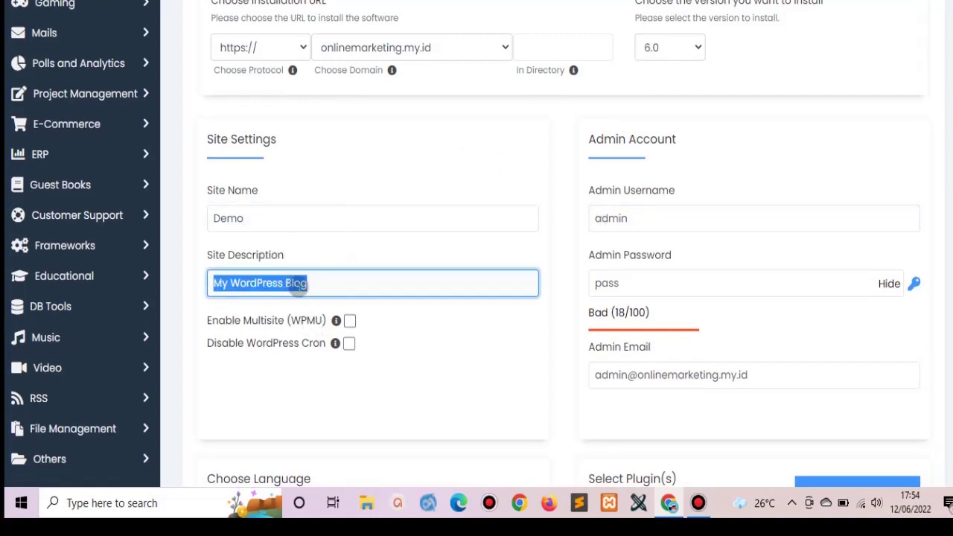
{"action": "type", "text": "Demo "}
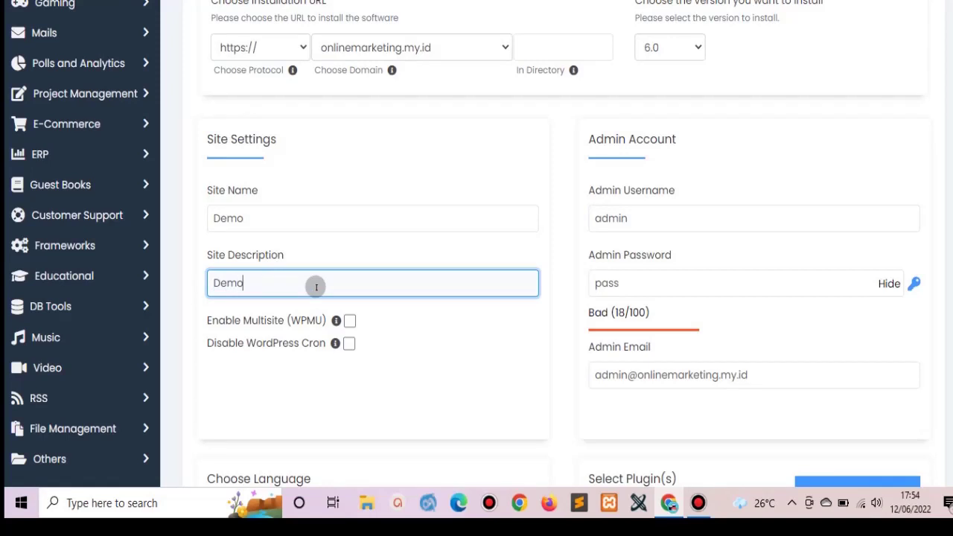
{"action": "type", "text": "C"}
{"action": "type", "text": "Web site"}
{"action": "key", "text": "BackSpace"}
{"action": "key", "text": "BackSpace"}
{"action": "key", "text": "BackSpace"}
{"action": "key", "text": "BackSpace"}
{"action": "key", "text": "BackSpace"}
{"action": "type", "text": "Company"}
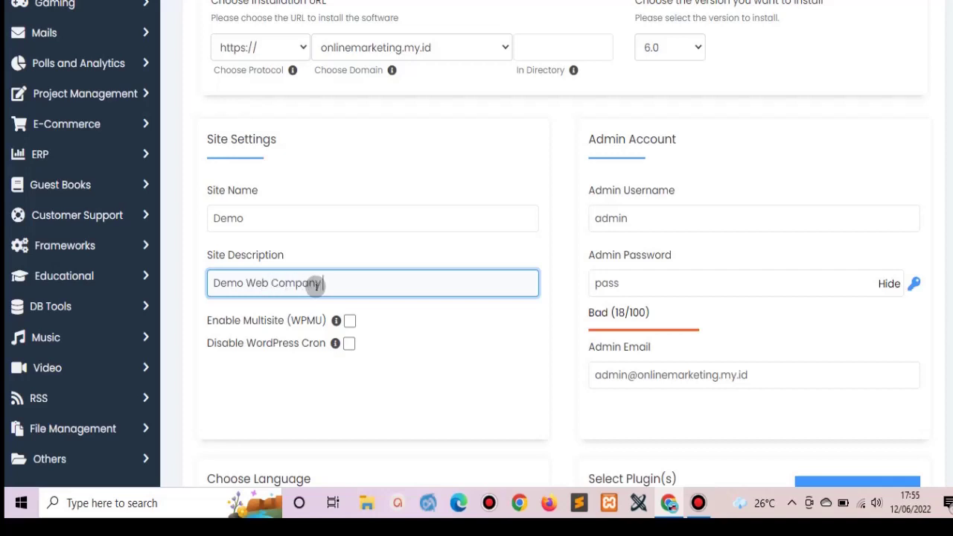
{"action": "type", "text": " Profile"}
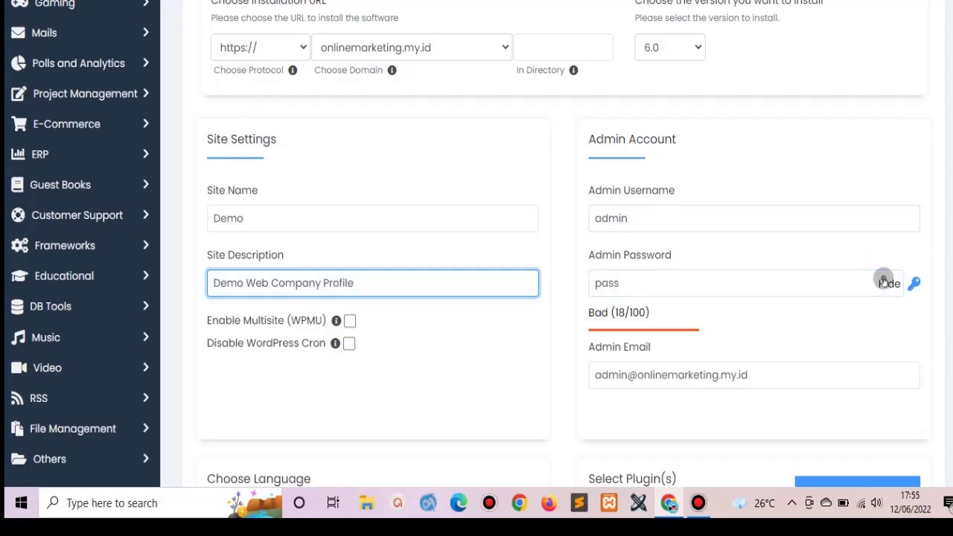
Replace the admin account password with a new one that rates Good
{"action": "left_click", "coordinate": [885, 284]}
{"action": "double_click", "coordinate": [645, 283]}
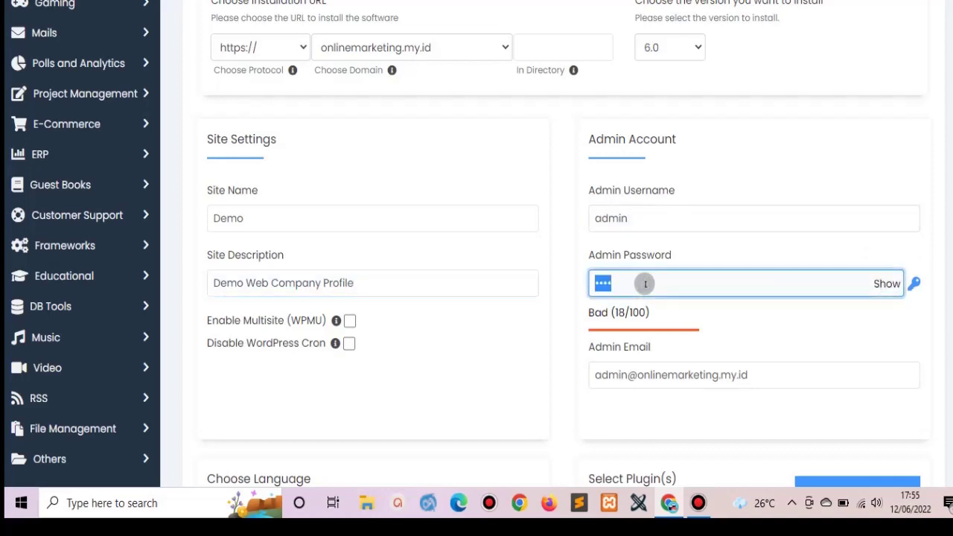
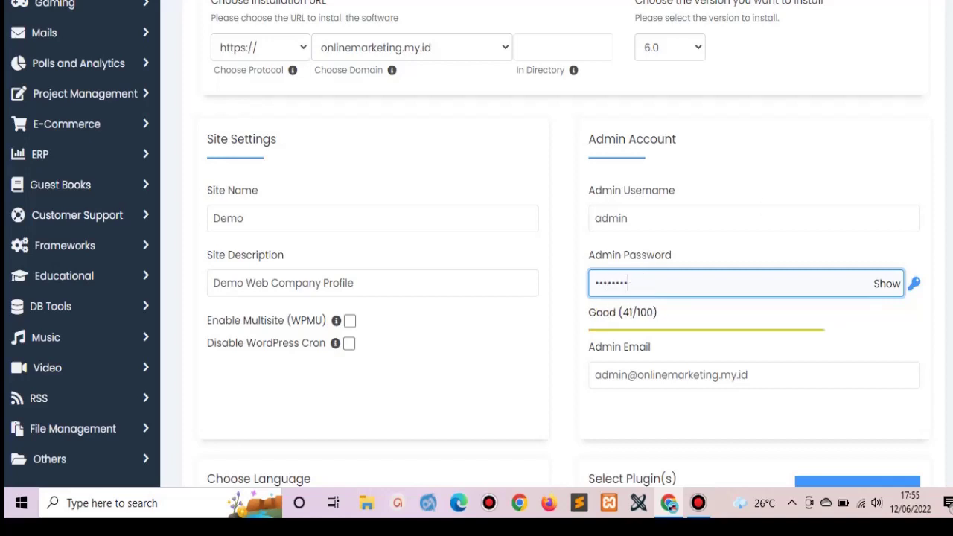
{"action": "scroll", "coordinate": [666, 319], "scroll_direction": "down", "scroll_amount": 3}
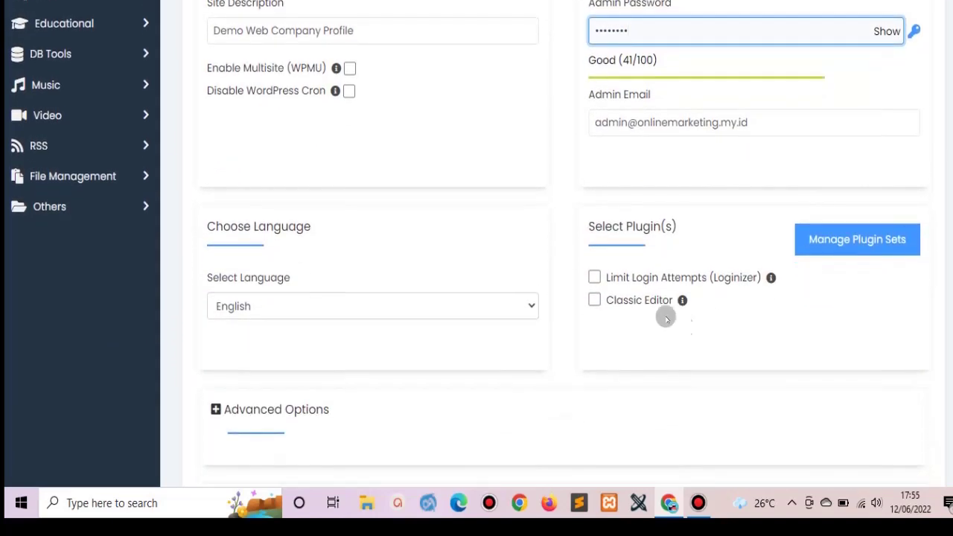
Tick the Classic Editor plugin and choose Indonesian as the installation language
{"action": "left_click", "coordinate": [595, 300]}
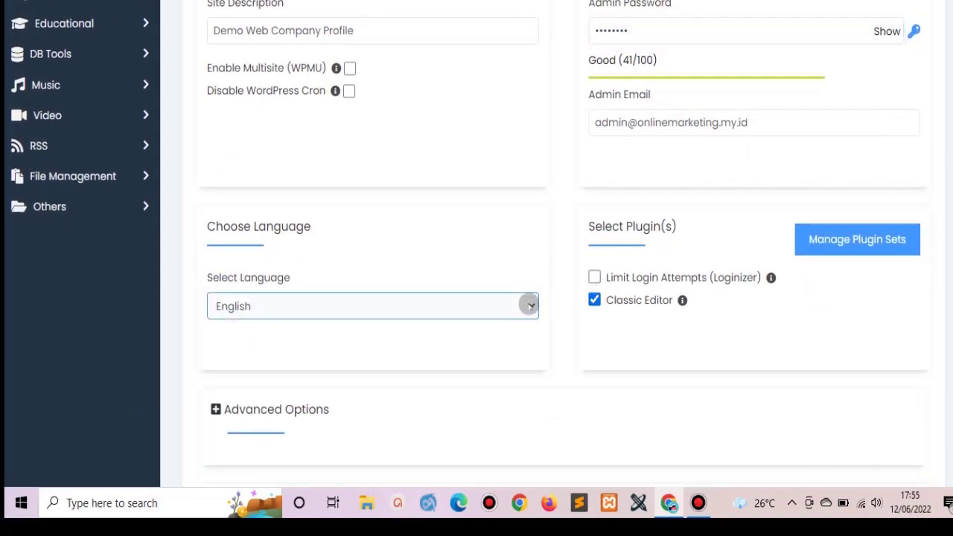
{"action": "left_click", "coordinate": [529, 305]}
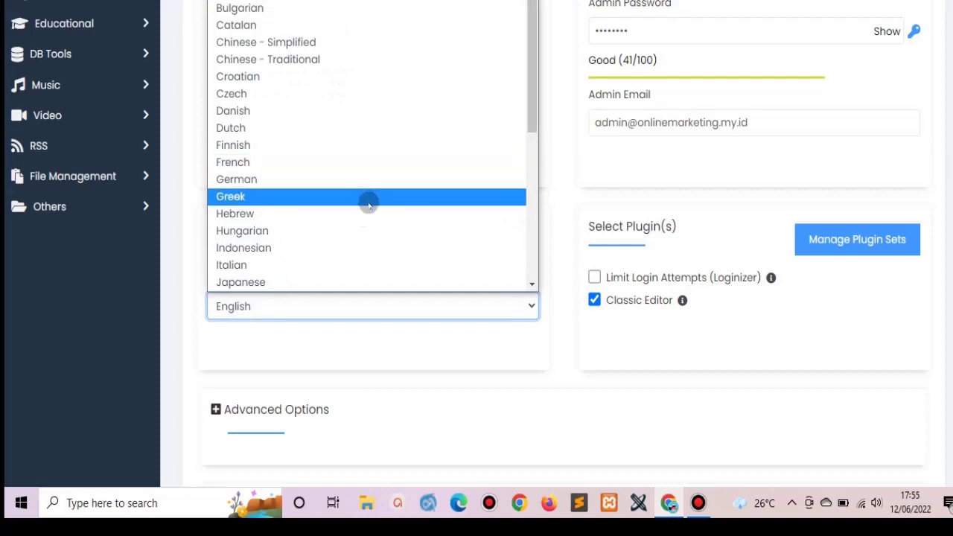
{"action": "left_click", "coordinate": [351, 247]}
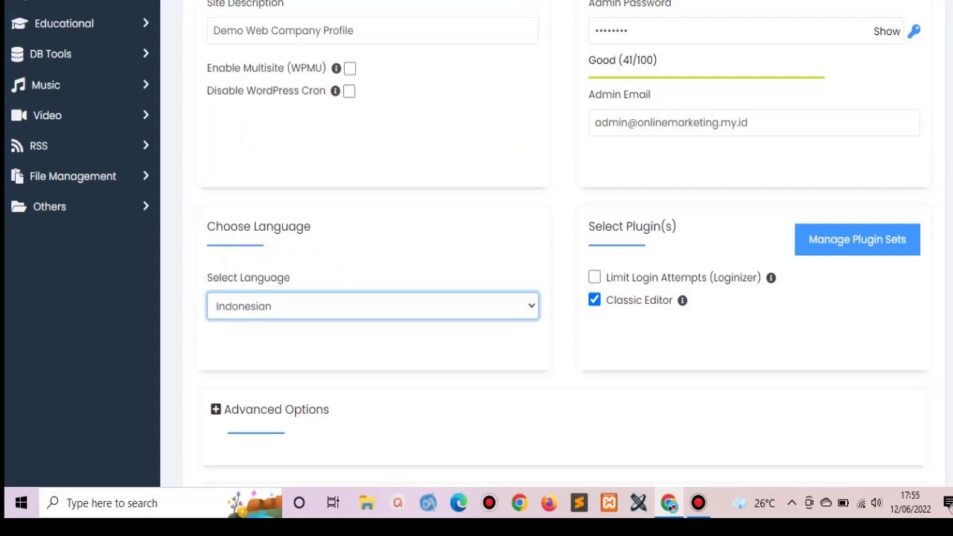
{"action": "scroll", "coordinate": [564, 246], "scroll_direction": "down", "scroll_amount": 8}
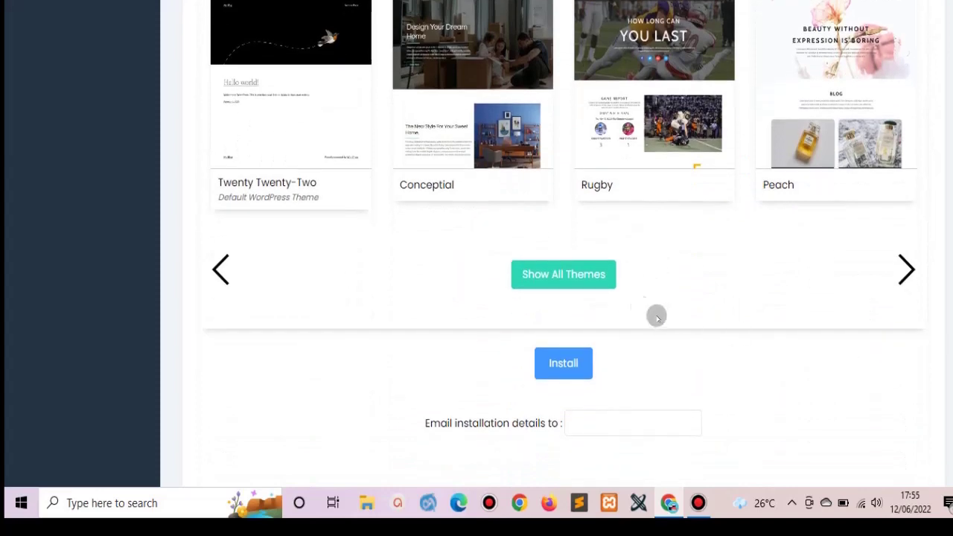
Run the install, allowing the existing .htaccess to be overwritten, and install again
{"action": "left_click", "coordinate": [579, 365]}
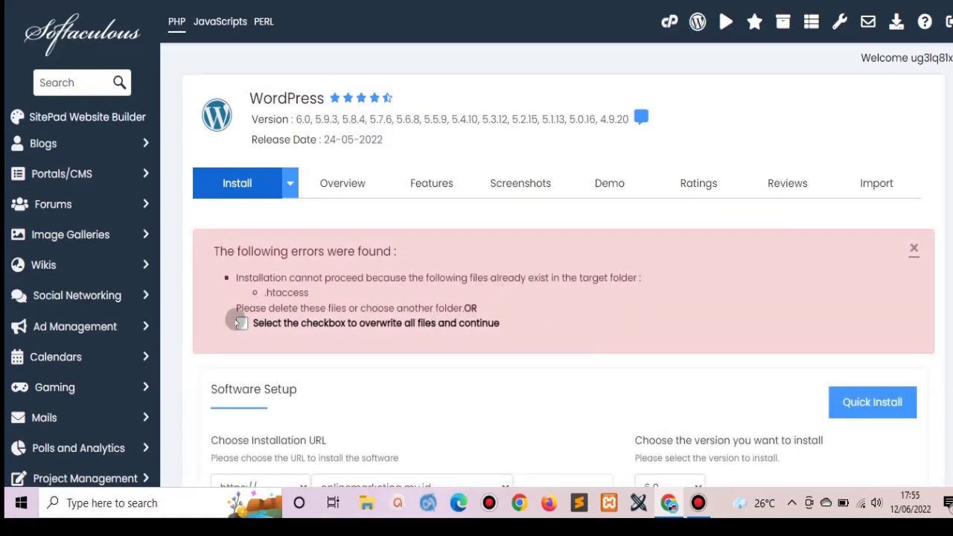
{"action": "left_click", "coordinate": [241, 324]}
{"action": "scroll", "coordinate": [564, 298], "scroll_direction": "down", "scroll_amount": 15}
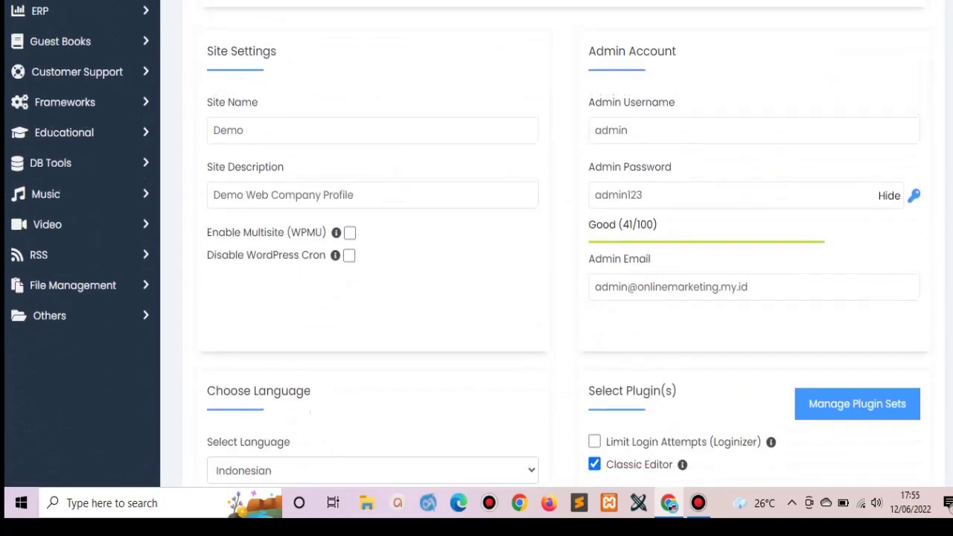
{"action": "scroll", "coordinate": [563, 298], "scroll_direction": "down", "scroll_amount": 3}
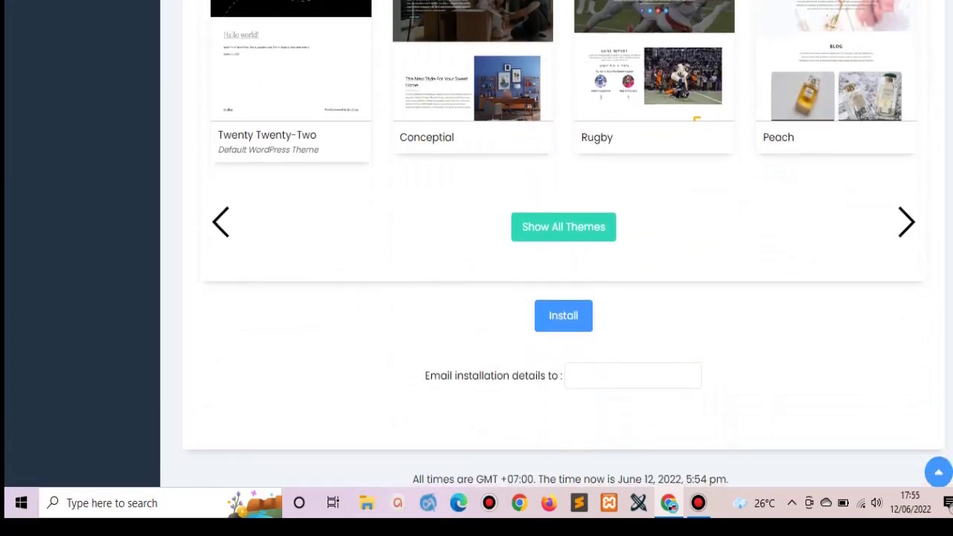
{"action": "left_click", "coordinate": [577, 327]}
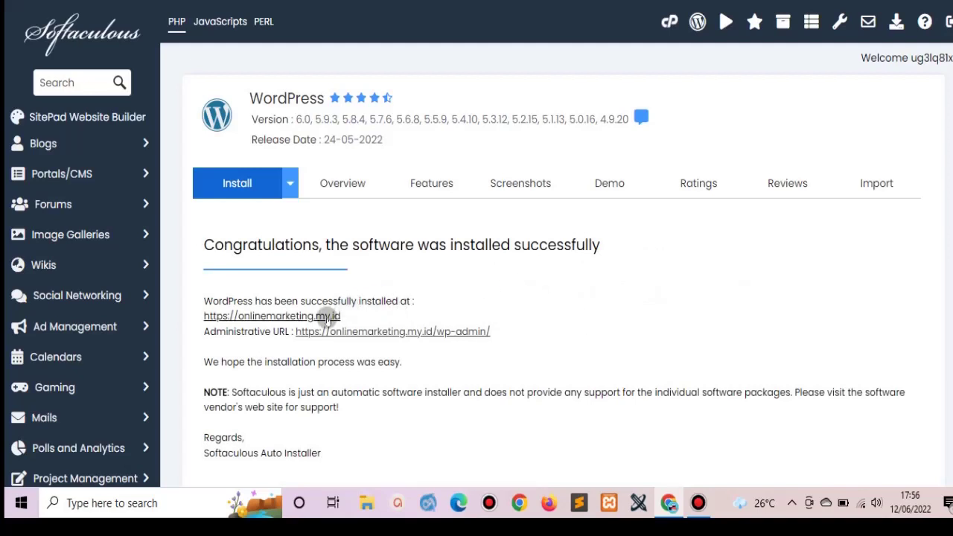
View the new Demo site, then go back and open its wp-admin dashboard
{"action": "left_click", "coordinate": [328, 316]}
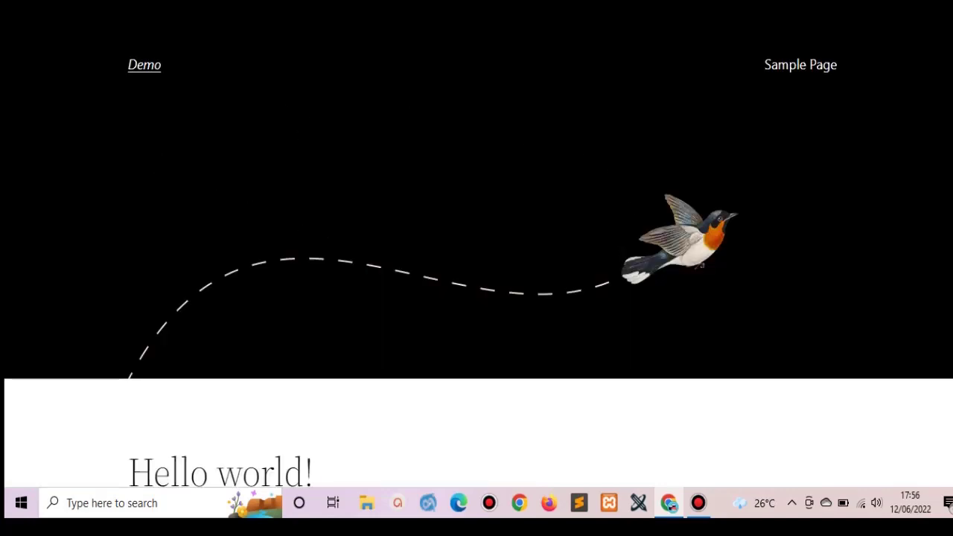
{"action": "key", "text": "alt+Left"}
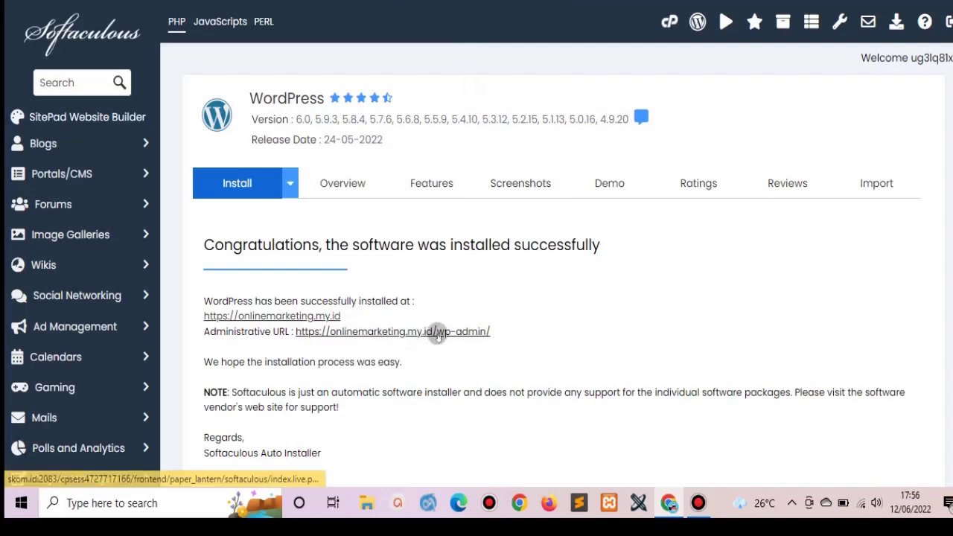
{"action": "left_click", "coordinate": [438, 333]}
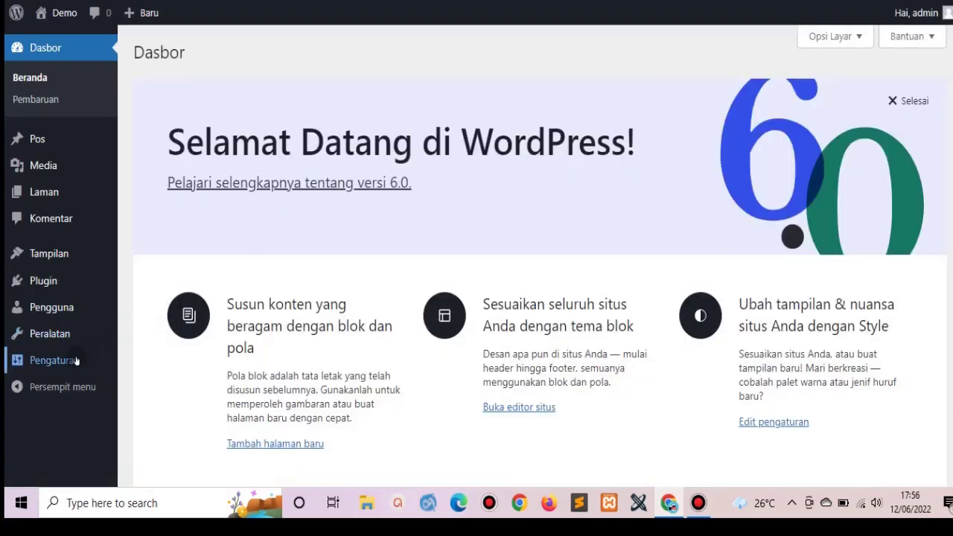
Under Pengaturan > Permalink, set Struktur Tersuai to /%category%/%postname%/ and save it
{"action": "mouse_move", "coordinate": [74, 360]}
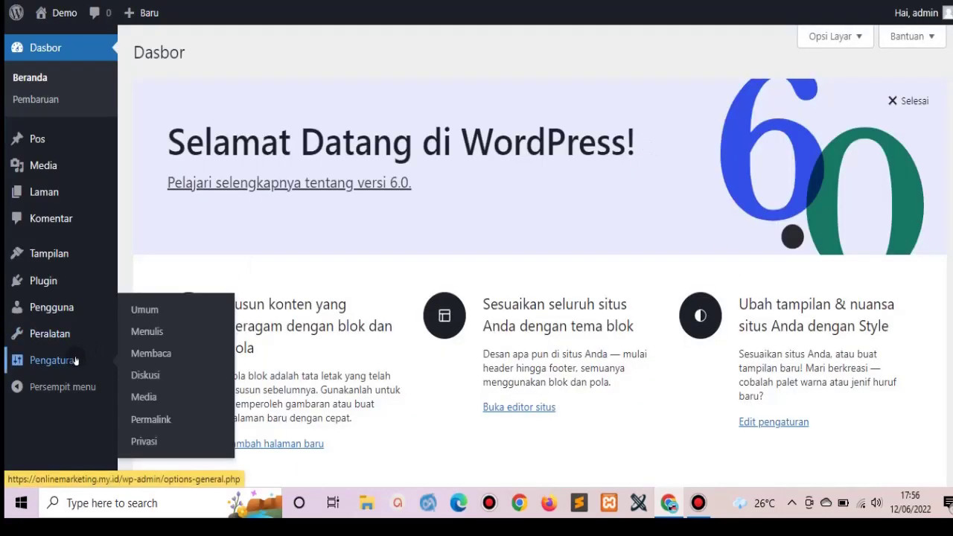
{"action": "left_click", "coordinate": [163, 418]}
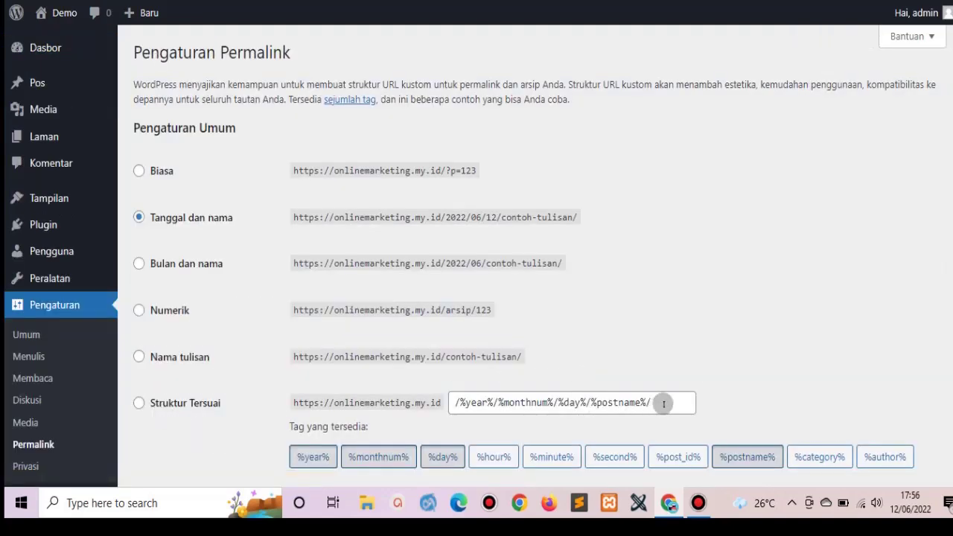
{"action": "left_click", "coordinate": [663, 403]}
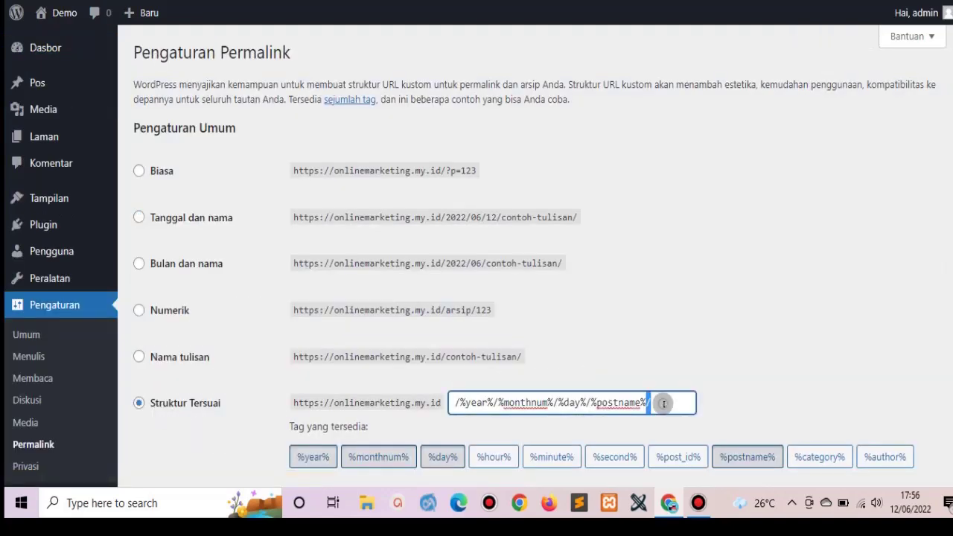
{"action": "triple_click", "coordinate": [663, 403]}
{"action": "key", "text": "BackSpace"}
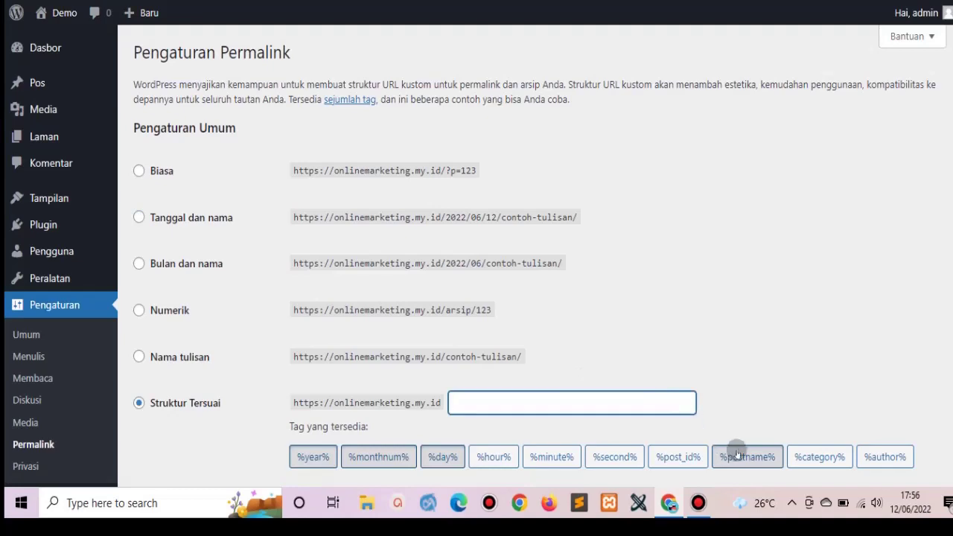
{"action": "left_click", "coordinate": [820, 458]}
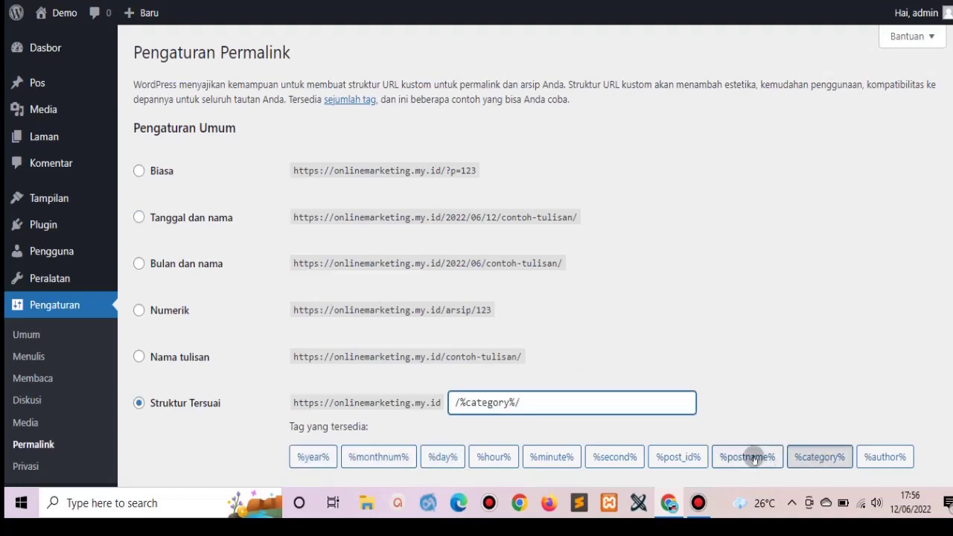
{"action": "left_click", "coordinate": [748, 456]}
{"action": "scroll", "coordinate": [175, 468], "scroll_direction": "down", "scroll_amount": 4}
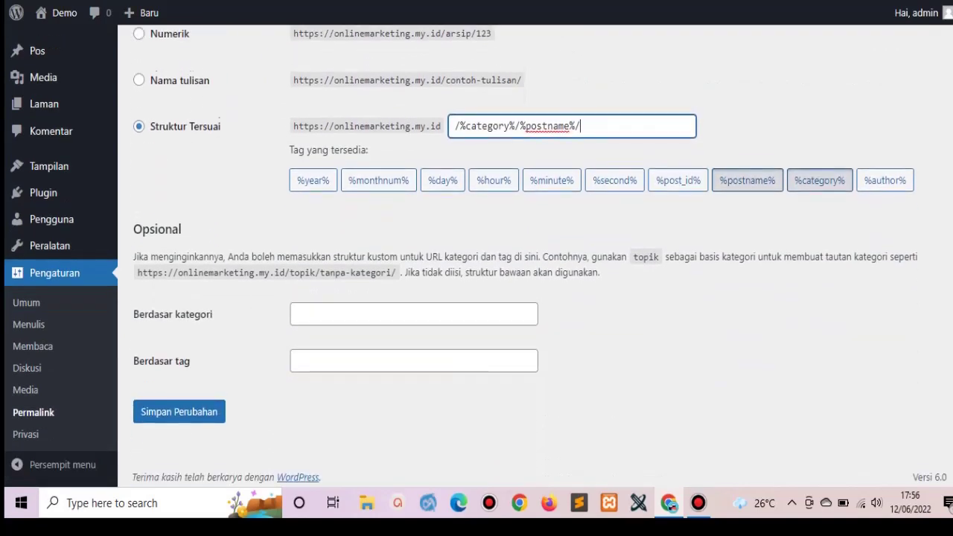
{"action": "left_click", "coordinate": [158, 405]}
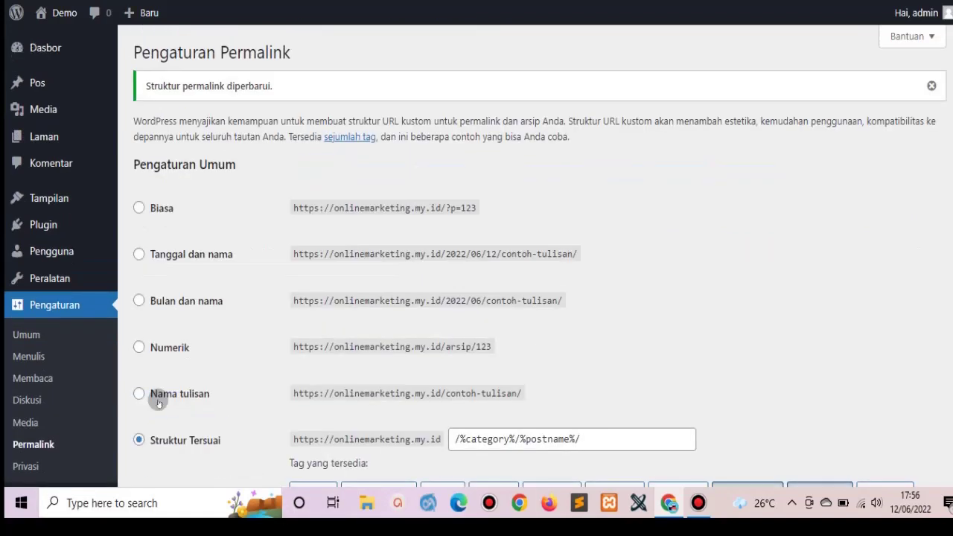
{"action": "mouse_move", "coordinate": [61, 55]}
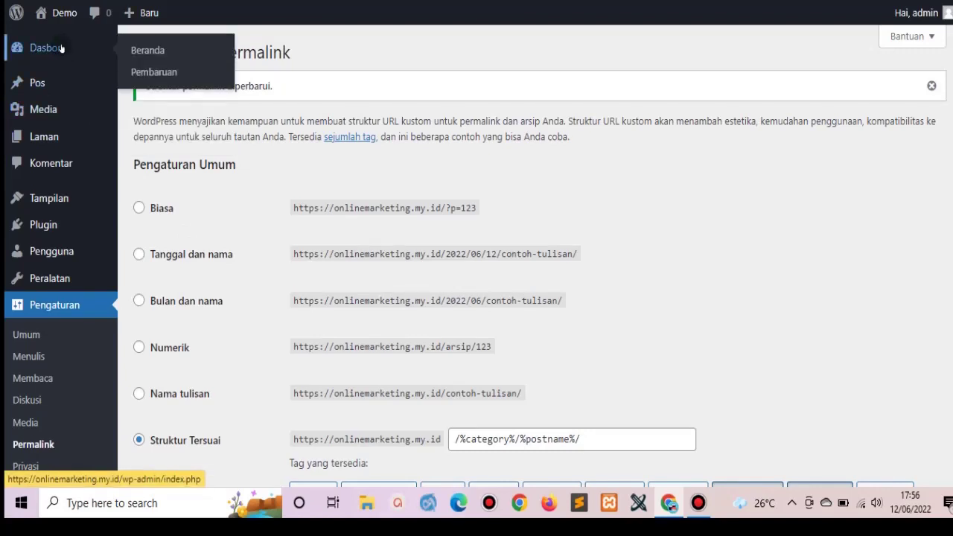
Upload compro.zip from the compro-bion folder on drive D: as a new theme
{"action": "mouse_move", "coordinate": [66, 198]}
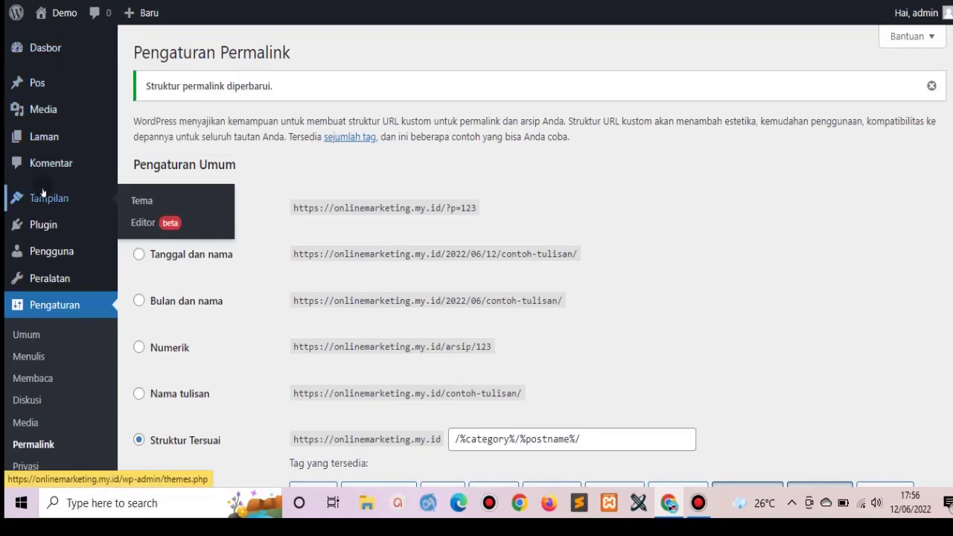
{"action": "left_click", "coordinate": [135, 201]}
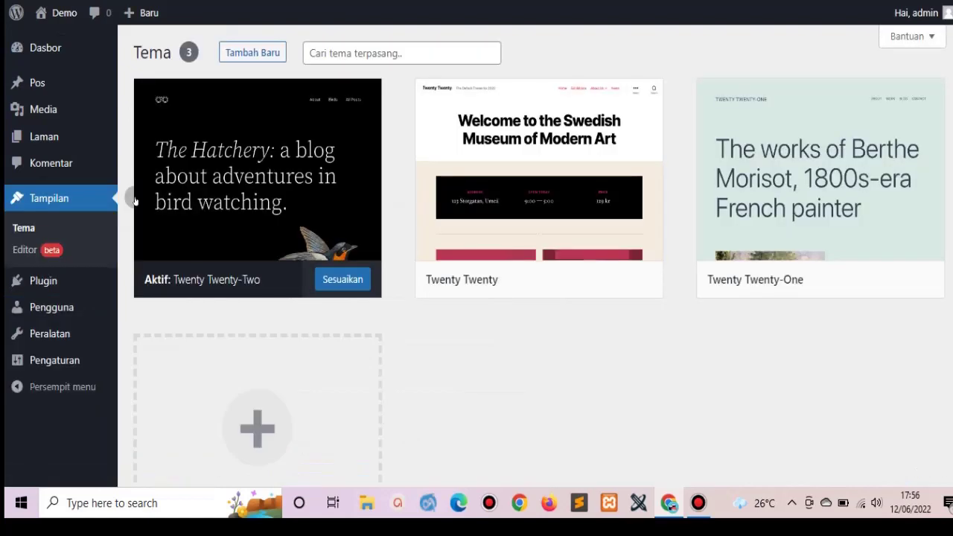
{"action": "left_click", "coordinate": [246, 51]}
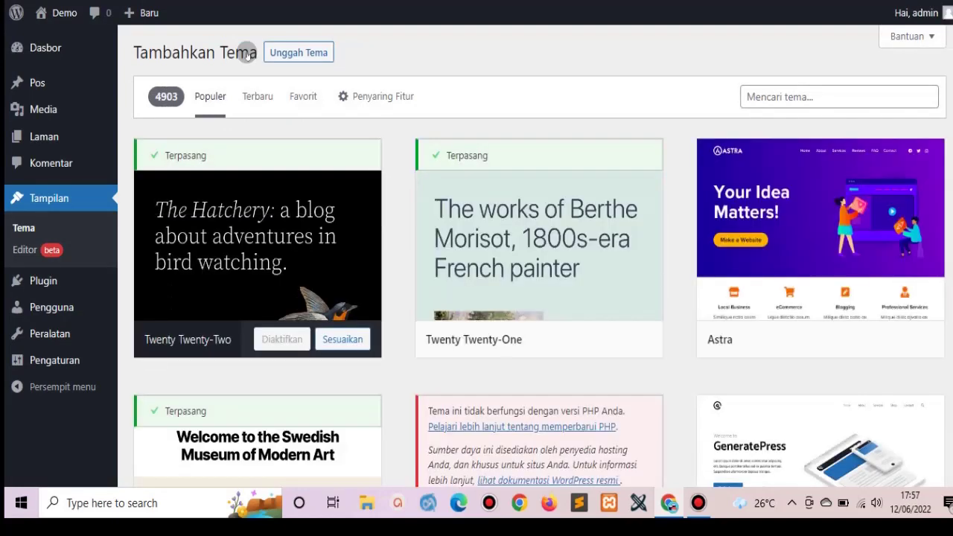
{"action": "left_click", "coordinate": [307, 57]}
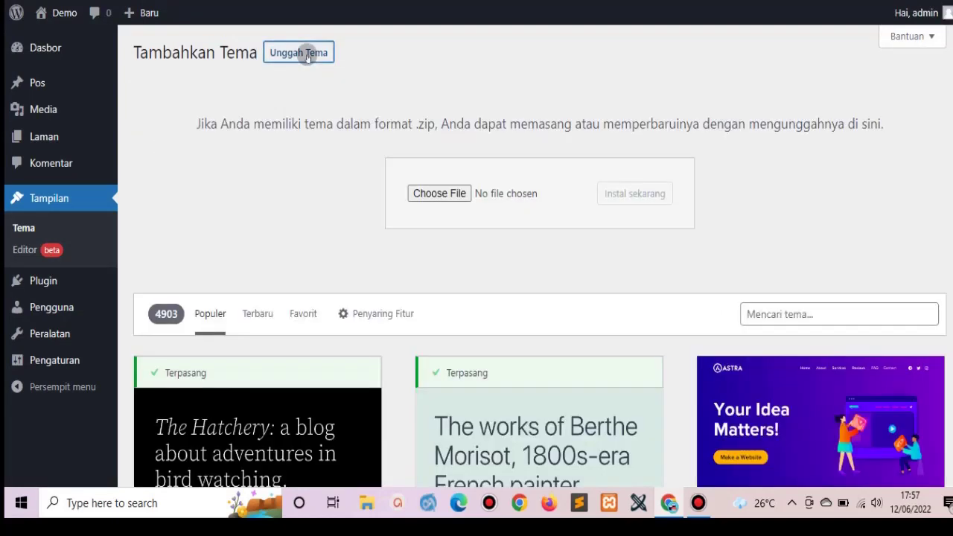
{"action": "left_click", "coordinate": [430, 187]}
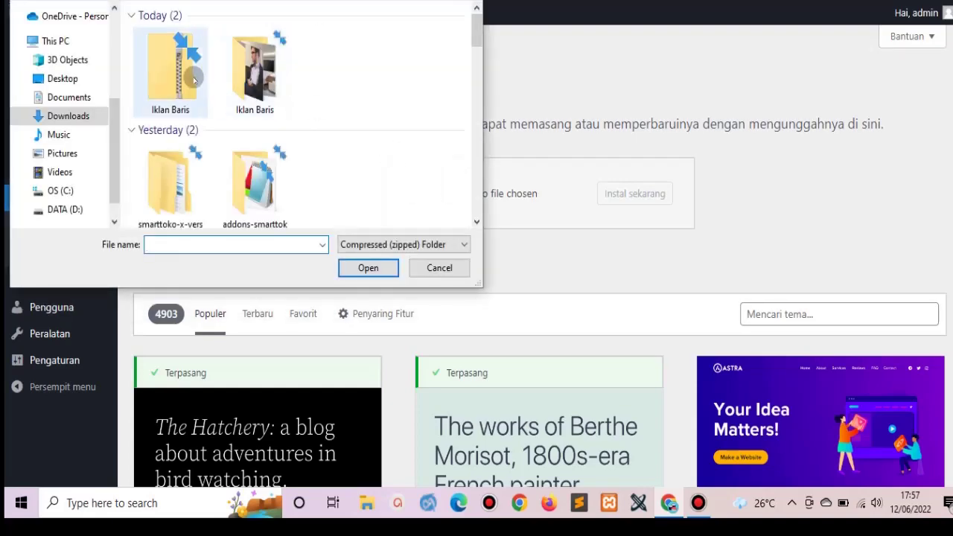
{"action": "left_click", "coordinate": [65, 209]}
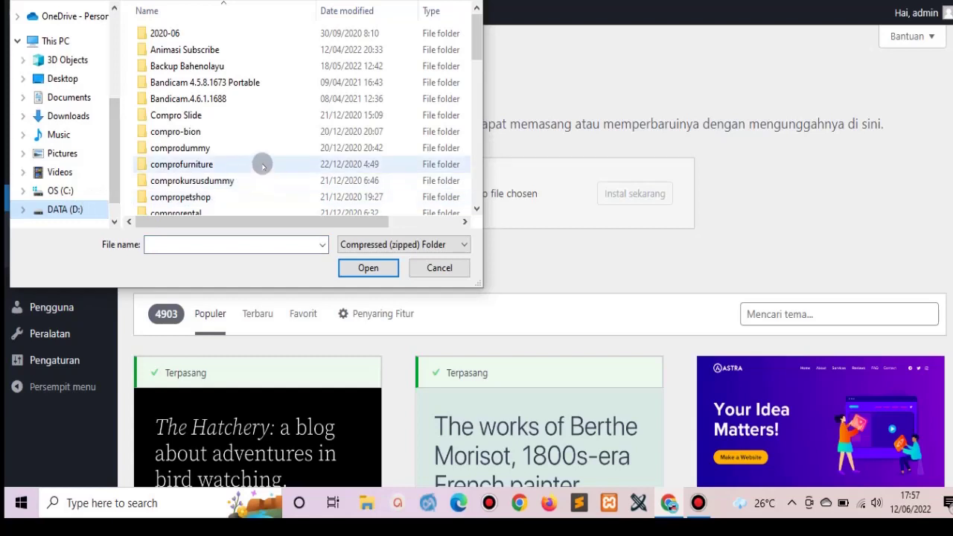
{"action": "double_click", "coordinate": [202, 132]}
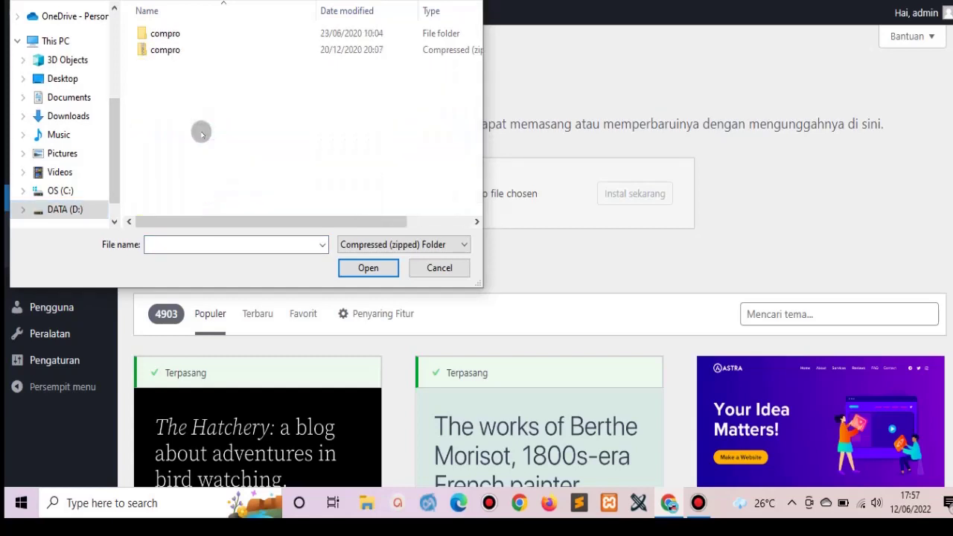
{"action": "left_click", "coordinate": [177, 51]}
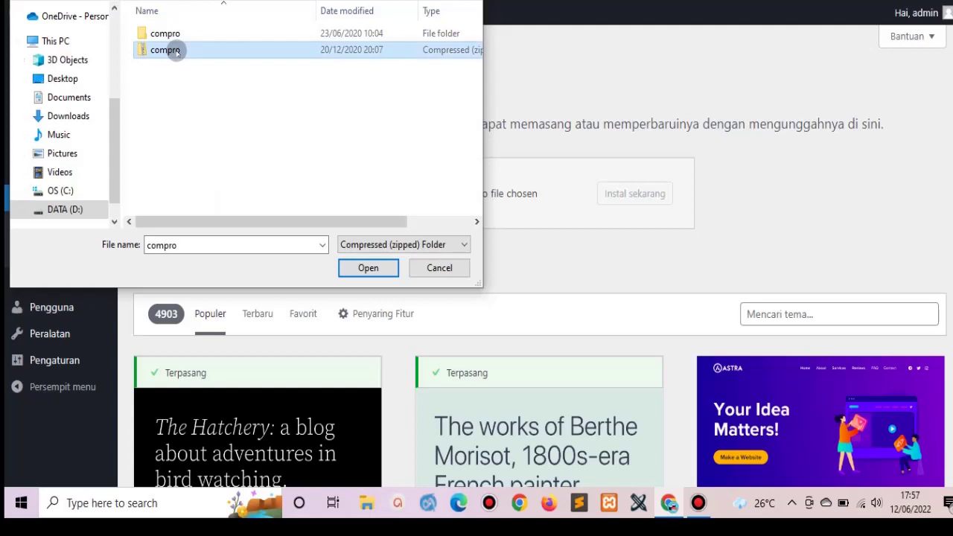
{"action": "left_click", "coordinate": [347, 271]}
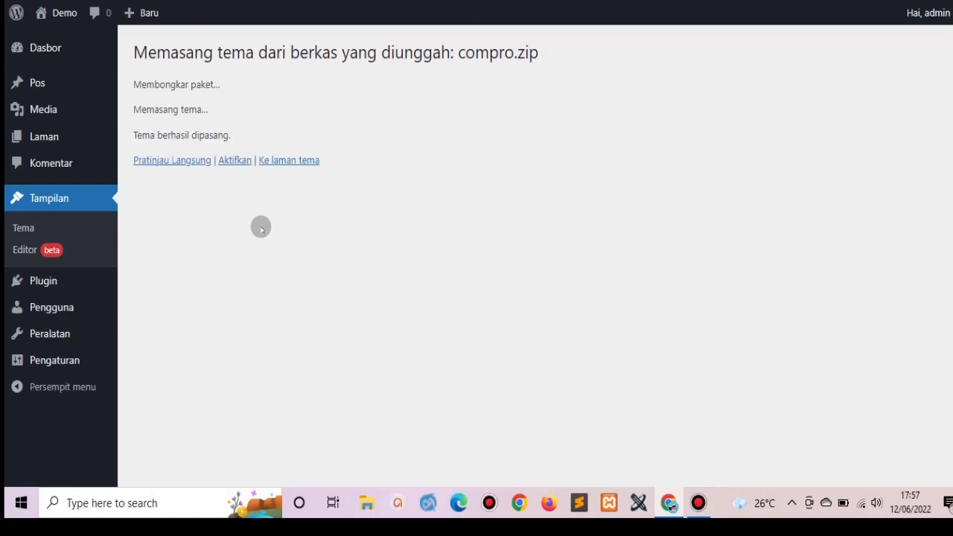
Activate the Compro theme and view the site's front page in a new tab
{"action": "left_click", "coordinate": [233, 158]}
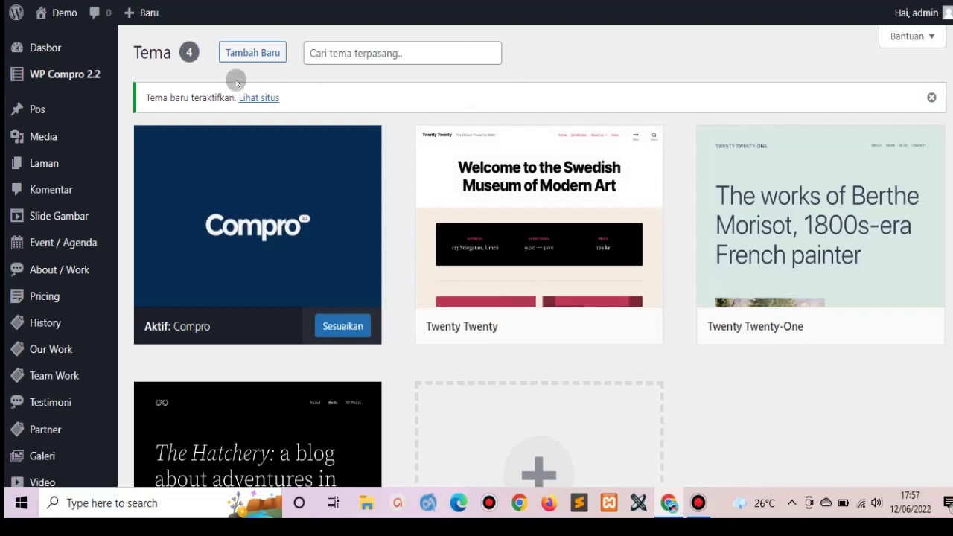
{"action": "mouse_move", "coordinate": [64, 12]}
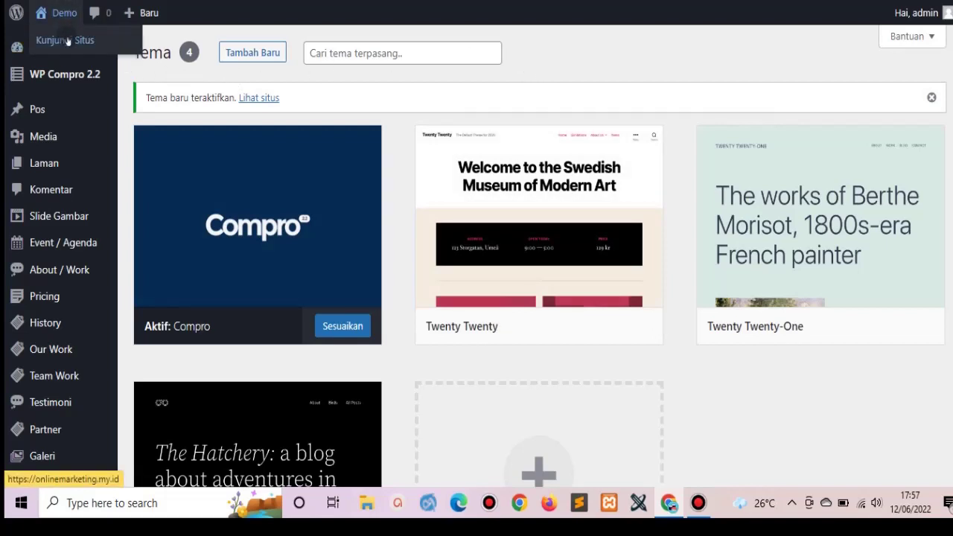
{"action": "right_click", "coordinate": [67, 40]}
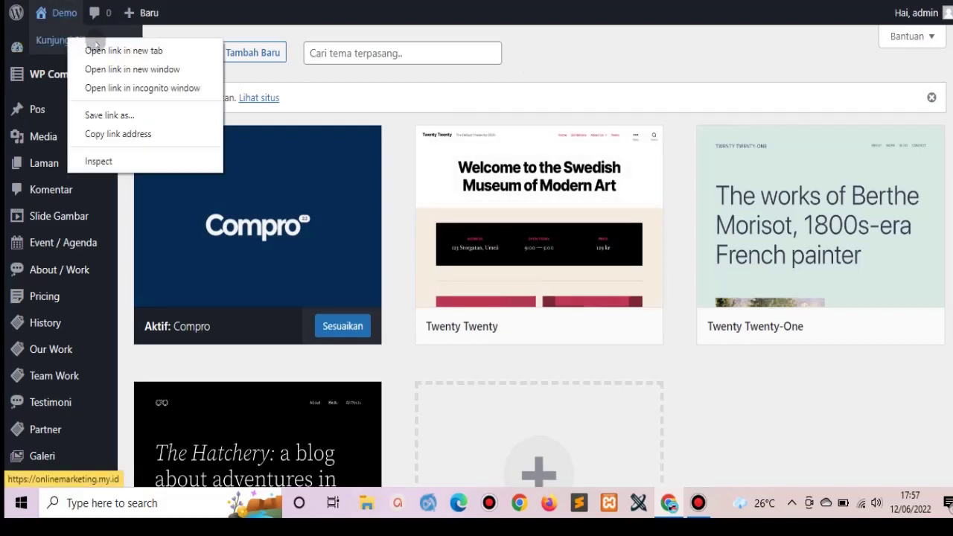
{"action": "left_click", "coordinate": [95, 48]}
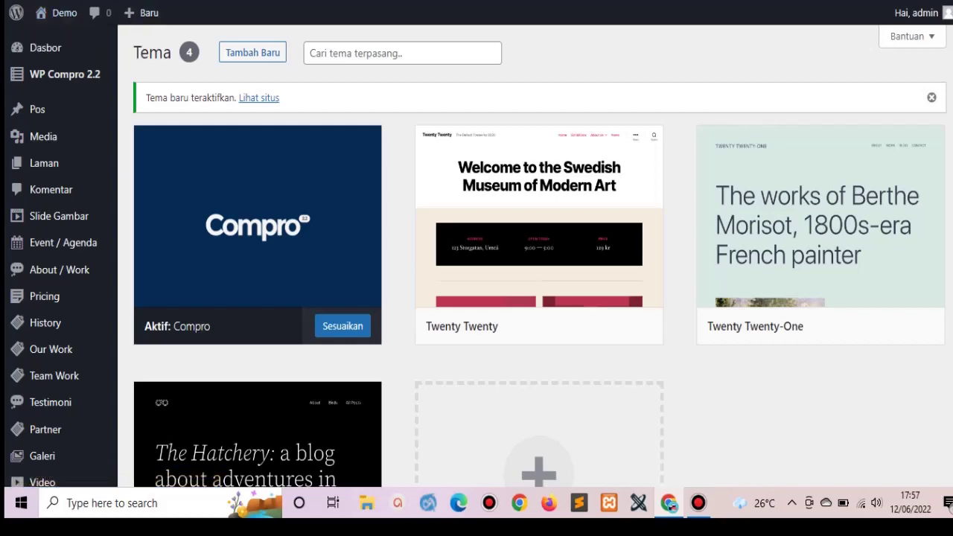
{"action": "key", "text": "ctrl+Tab"}
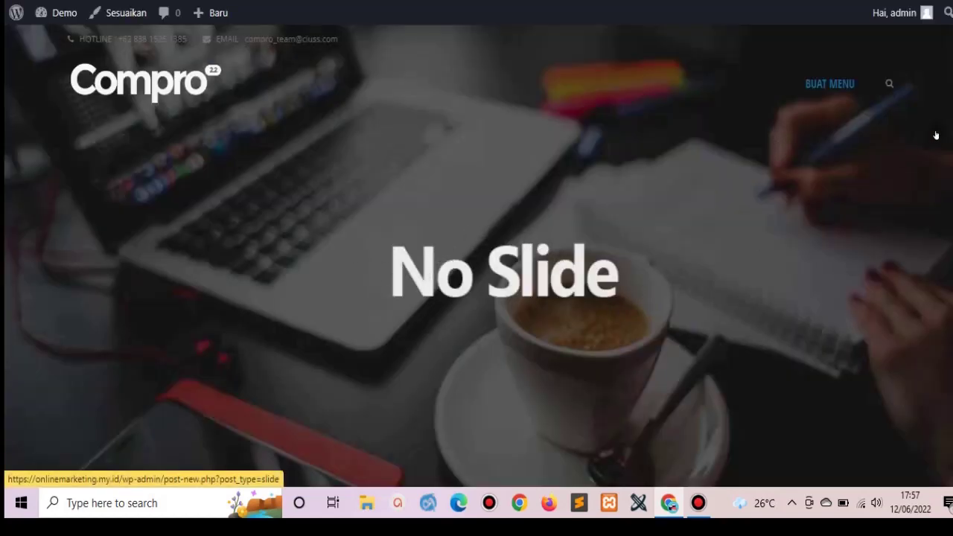
{"action": "scroll", "coordinate": [477, 253], "scroll_direction": "down", "scroll_amount": 5}
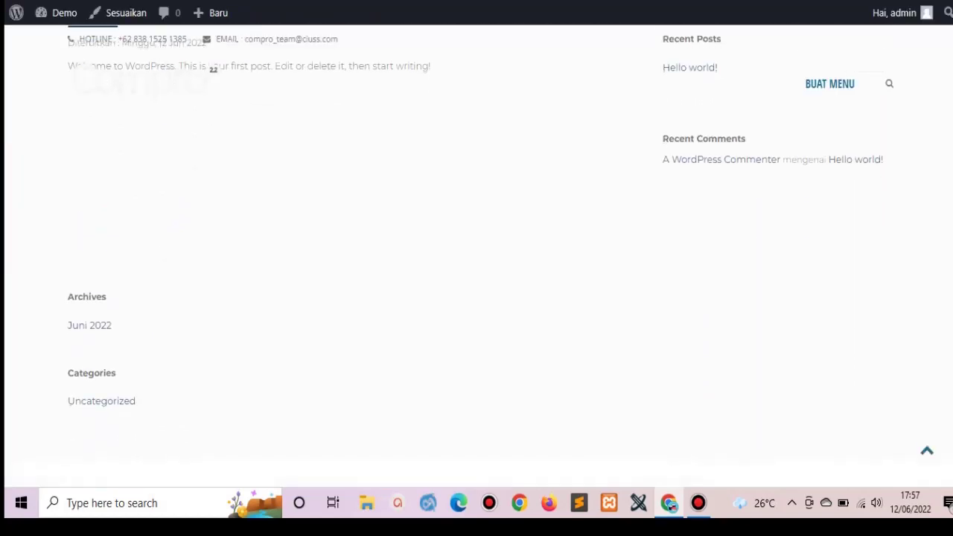
{"action": "scroll", "coordinate": [476, 253], "scroll_direction": "up", "scroll_amount": 5}
{"action": "scroll", "coordinate": [676, 40], "scroll_direction": "up", "scroll_amount": 3}
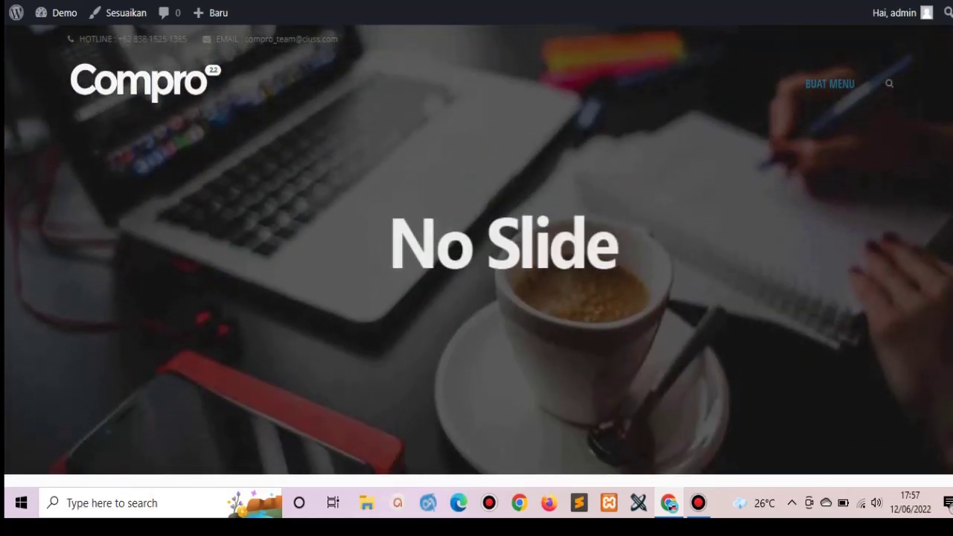
Return to the themes admin page and look over the new Compro menu entries
{"action": "key", "text": "ctrl+Tab"}
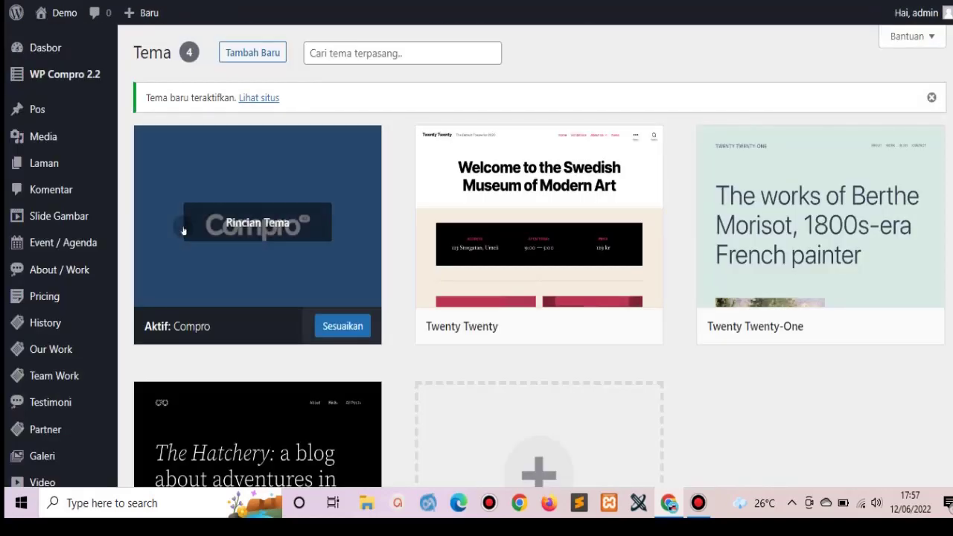
{"action": "mouse_move", "coordinate": [112, 416]}
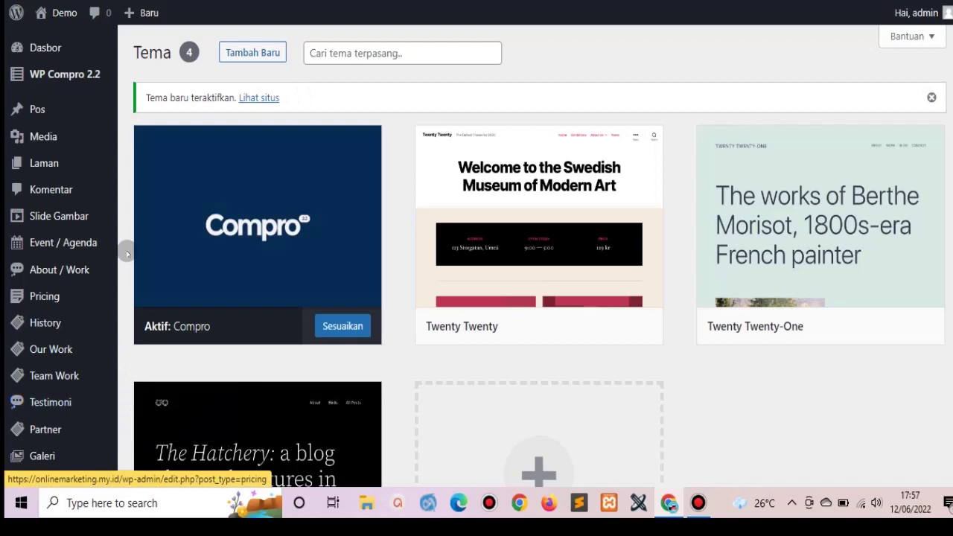
{"action": "mouse_move", "coordinate": [75, 472]}
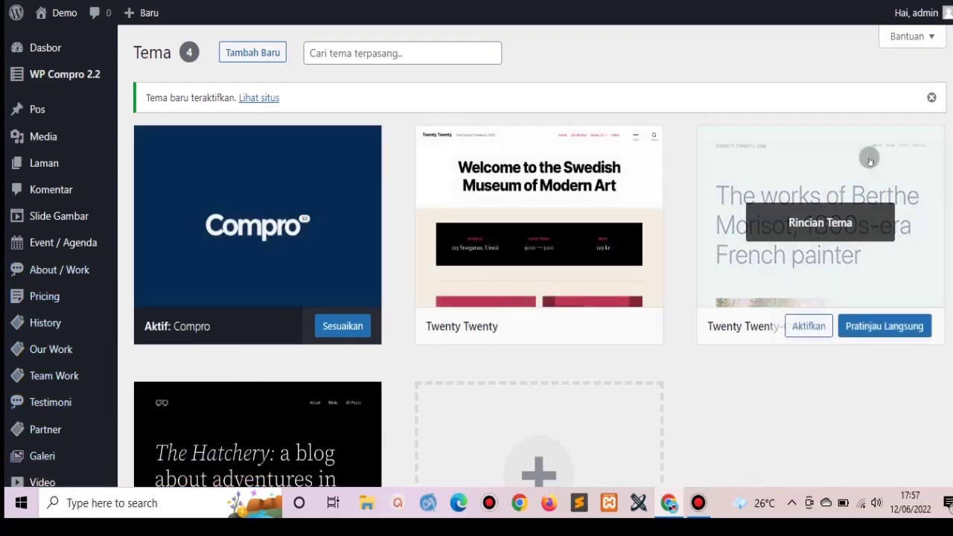
{"action": "scroll", "coordinate": [324, 377], "scroll_direction": "down", "scroll_amount": 4}
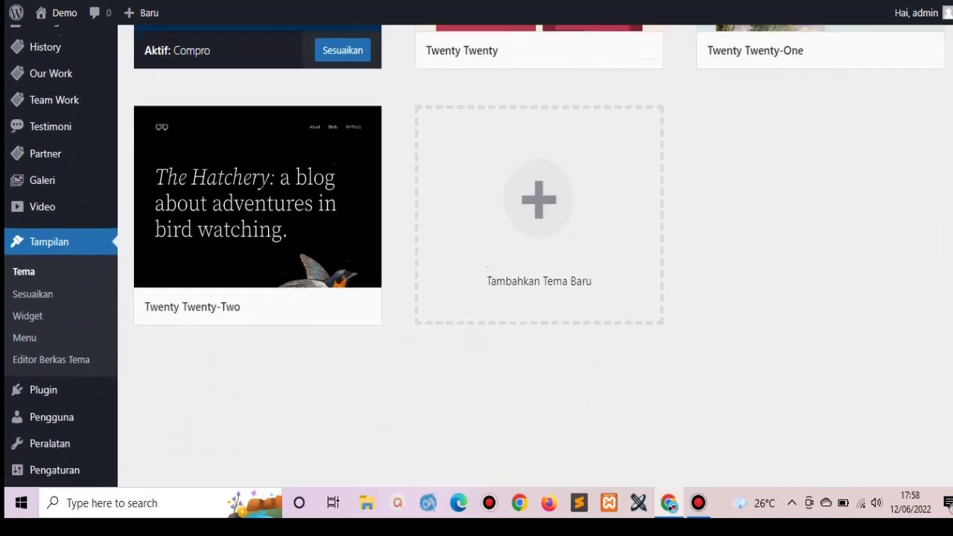
Install the WordPress importer from Tools > Import (Peralatan > Impor) and launch it
{"action": "mouse_move", "coordinate": [71, 415]}
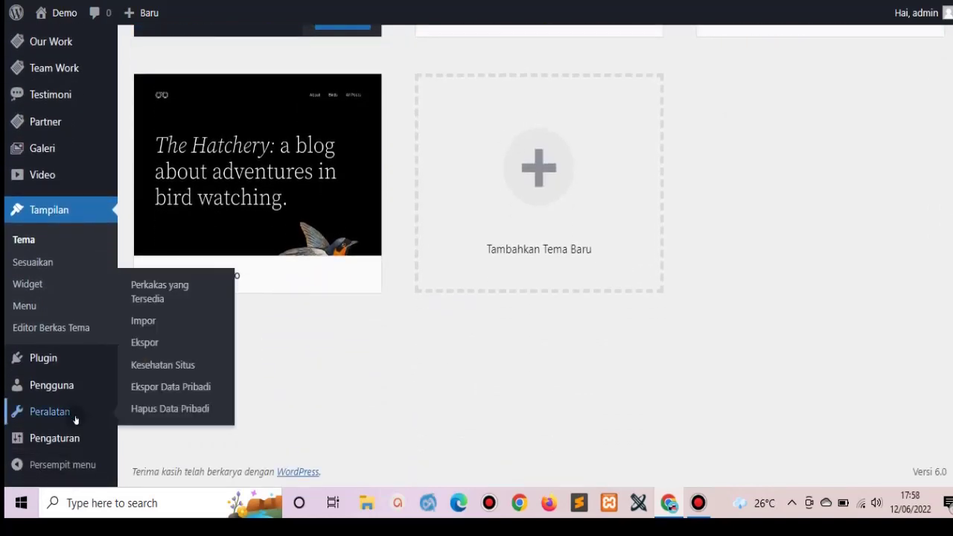
{"action": "left_click", "coordinate": [152, 322]}
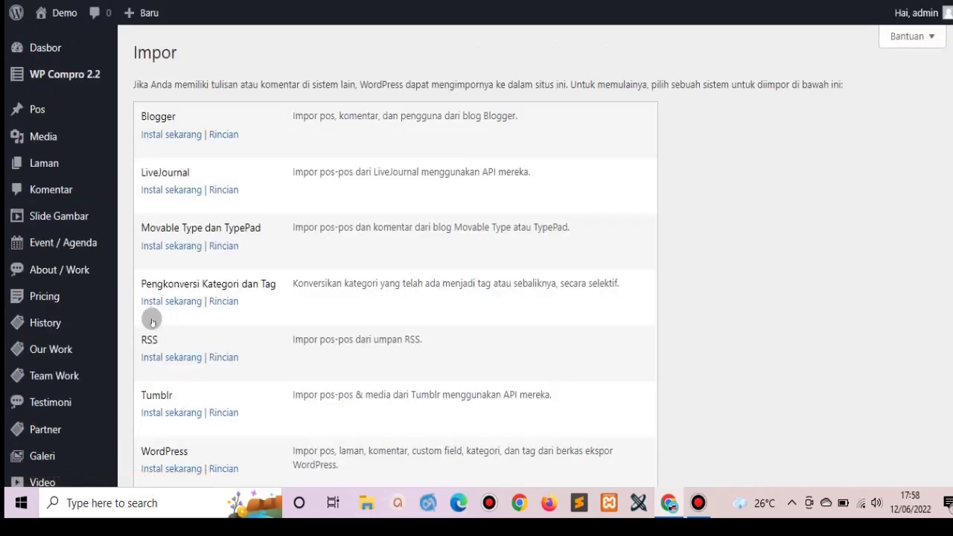
{"action": "left_click", "coordinate": [162, 467]}
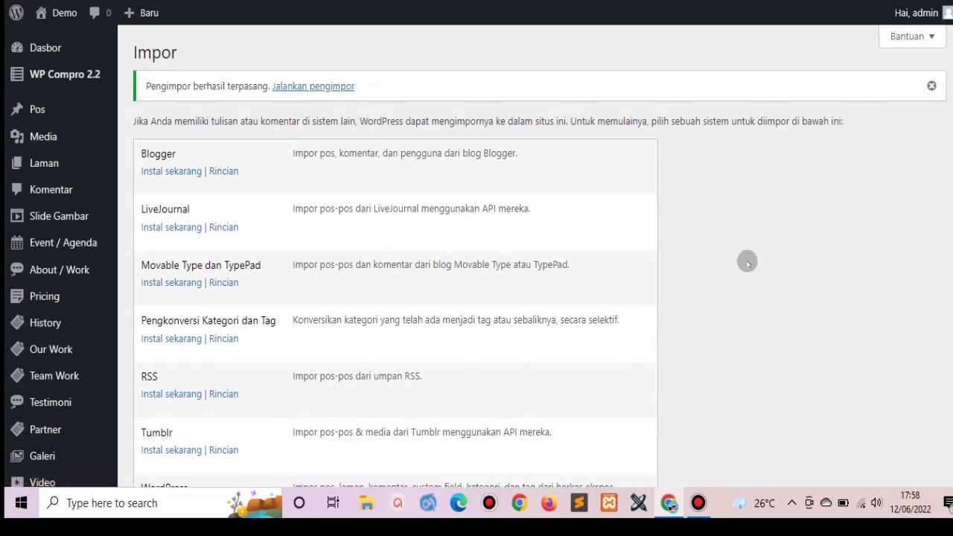
{"action": "scroll", "coordinate": [394, 297], "scroll_direction": "down", "scroll_amount": 3}
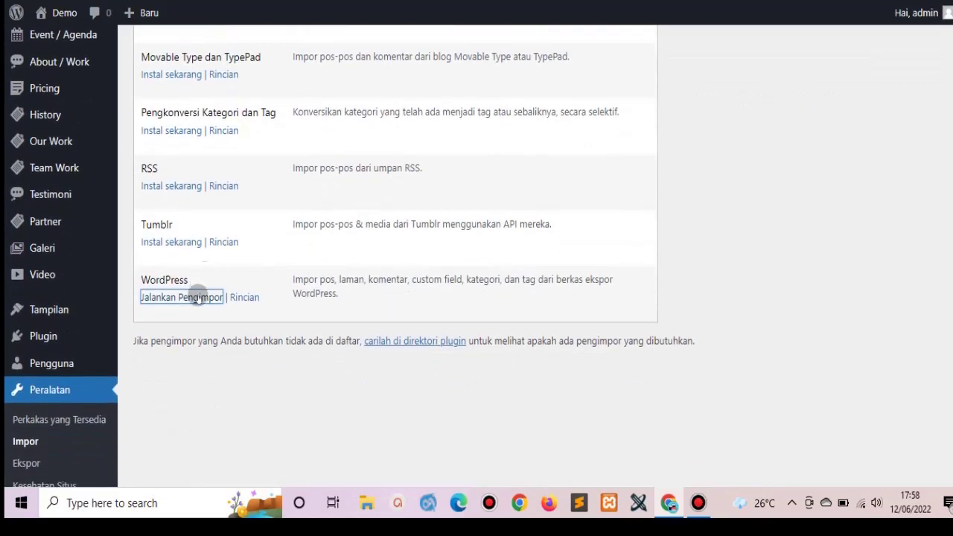
{"action": "left_click", "coordinate": [198, 297]}
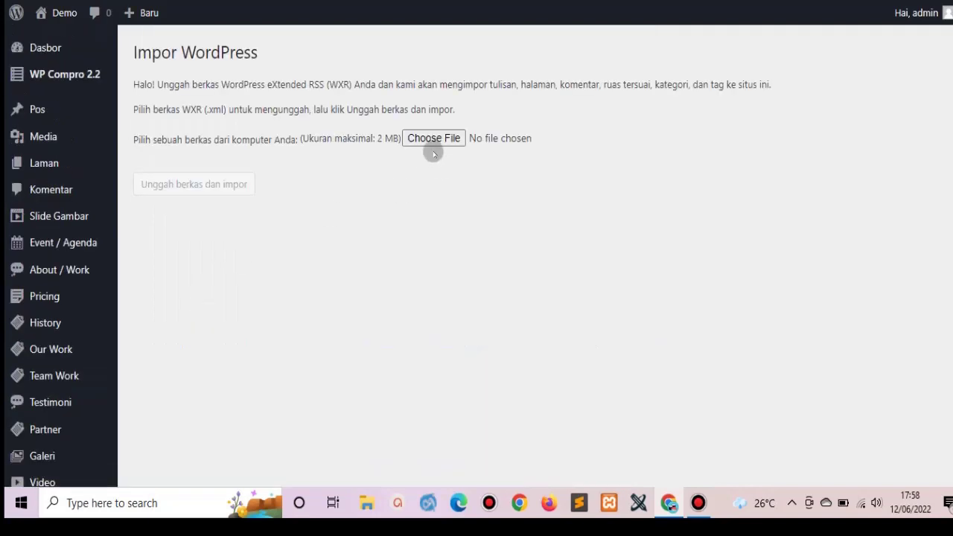
Upload compropolitik.xml from the comprodummy folder and import it with file attachments downloaded
{"action": "left_click", "coordinate": [434, 140]}
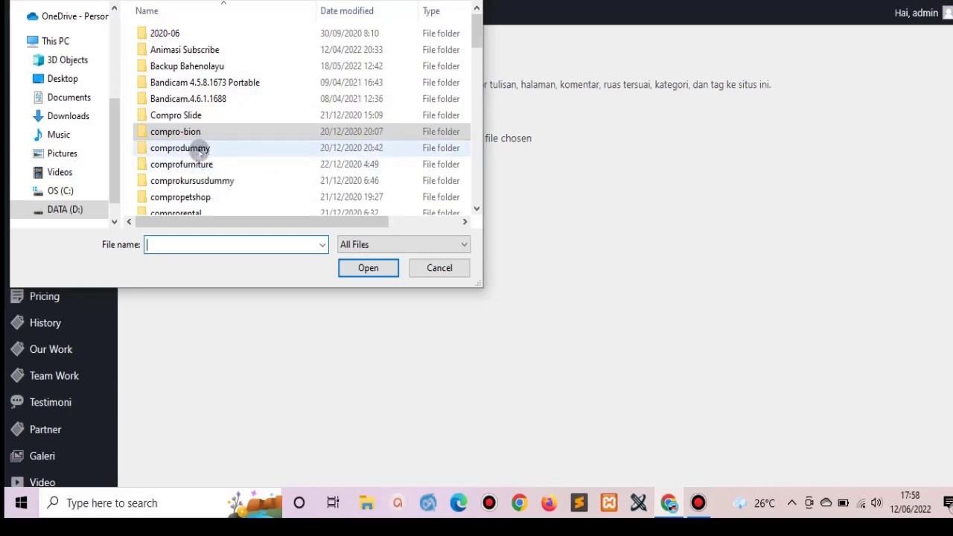
{"action": "double_click", "coordinate": [200, 148]}
{"action": "left_click", "coordinate": [189, 35]}
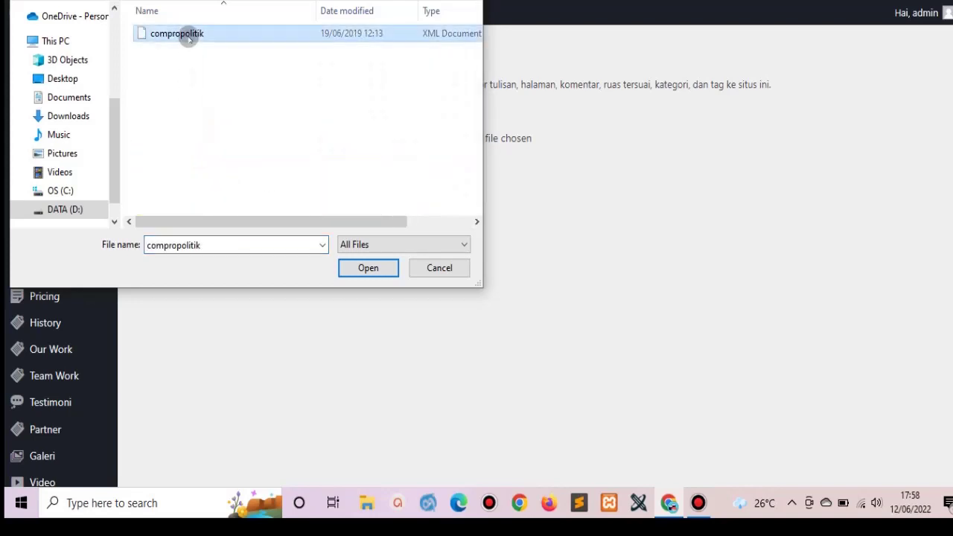
{"action": "left_click", "coordinate": [366, 268]}
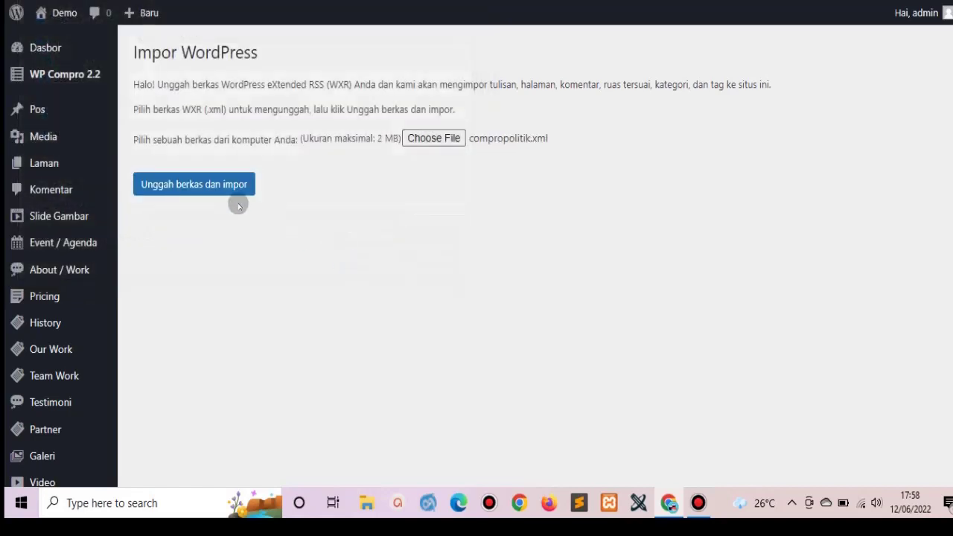
{"action": "left_click", "coordinate": [225, 190]}
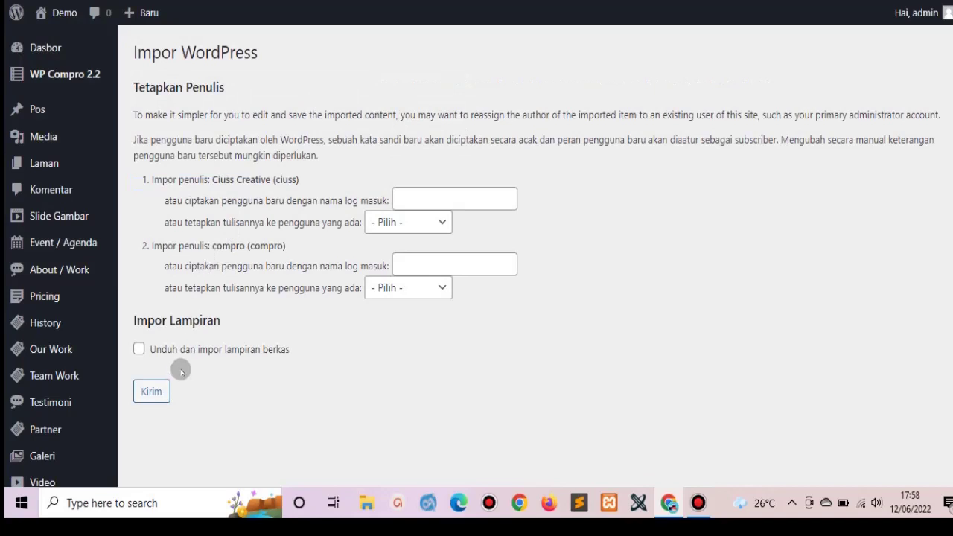
{"action": "left_click", "coordinate": [186, 350]}
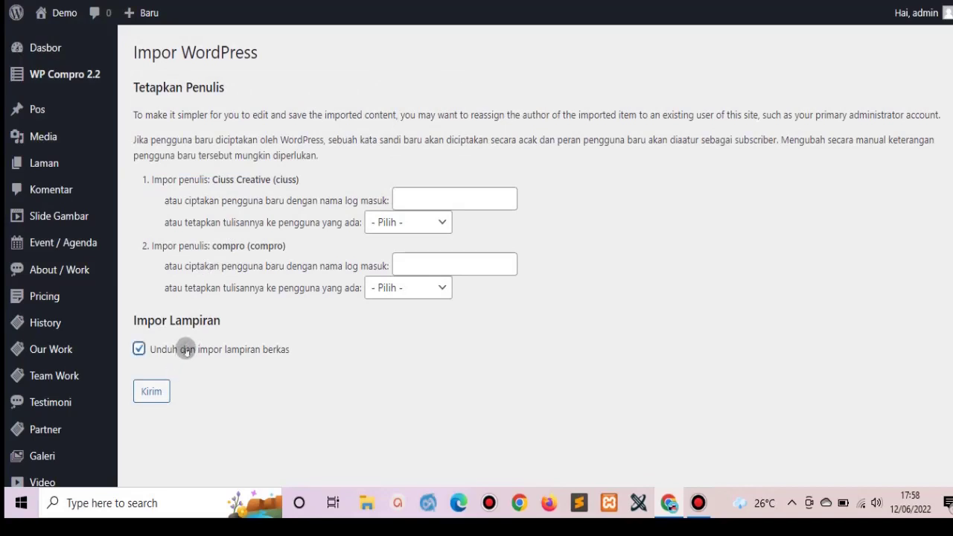
{"action": "left_click", "coordinate": [143, 397]}
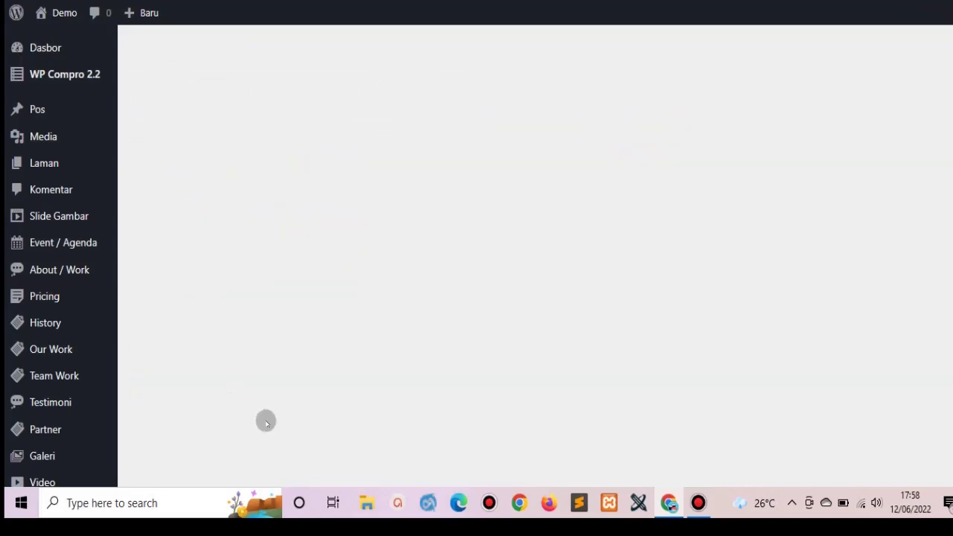
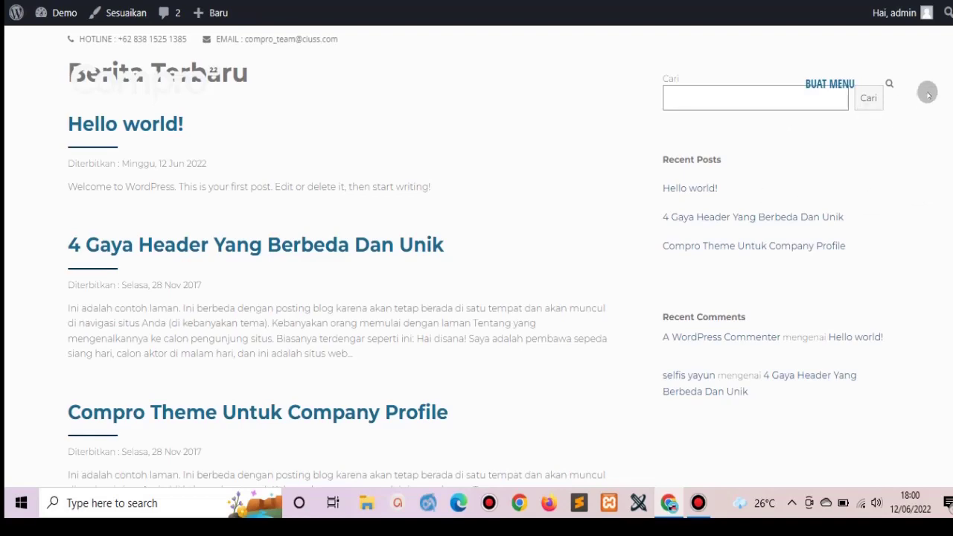
Scroll to the end of the import log to confirm 'Sudah selesai. Selamat menikmati!'
{"action": "scroll", "coordinate": [477, 261], "scroll_direction": "down", "scroll_amount": 10}
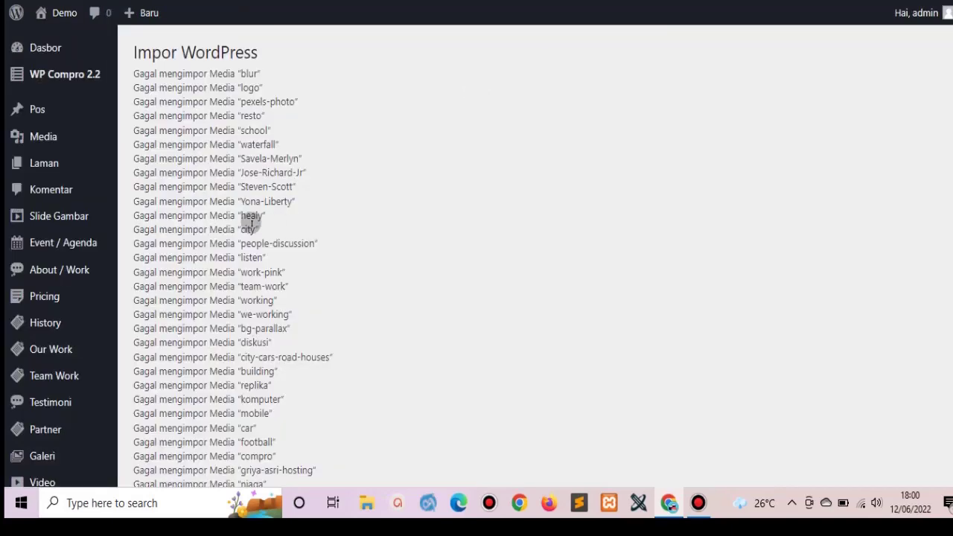
{"action": "scroll", "coordinate": [444, 435], "scroll_direction": "down", "scroll_amount": 15}
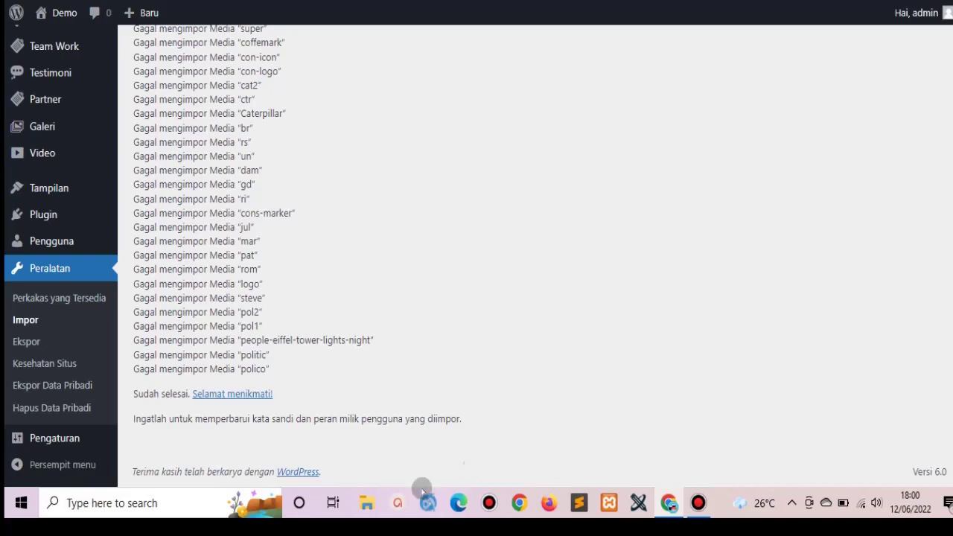
{"action": "mouse_move", "coordinate": [78, 439]}
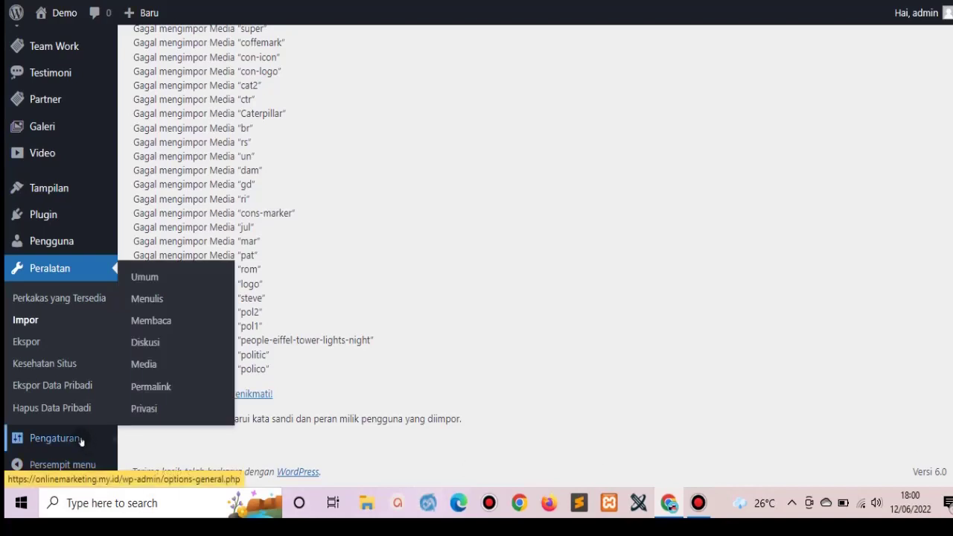
In Reading settings, choose a static homepage set to 'Beranda' and save the changes
{"action": "left_click", "coordinate": [160, 327]}
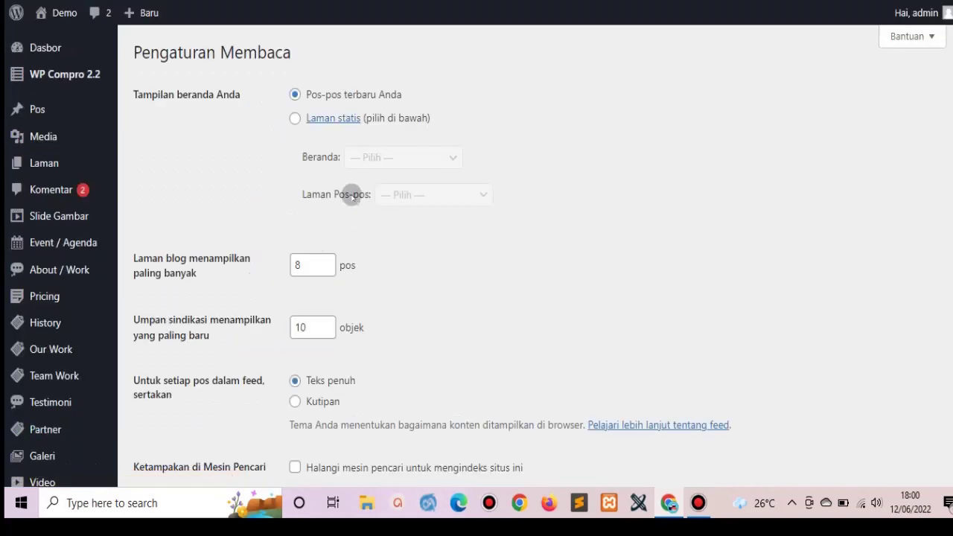
{"action": "left_click", "coordinate": [295, 118]}
{"action": "left_click", "coordinate": [378, 154]}
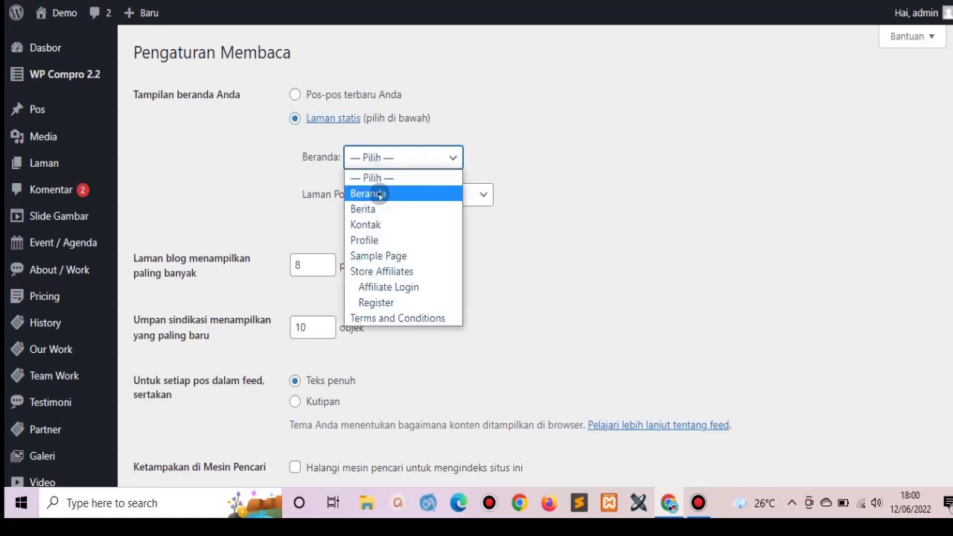
{"action": "left_click", "coordinate": [379, 194]}
{"action": "scroll", "coordinate": [934, 182], "scroll_direction": "down", "scroll_amount": 1}
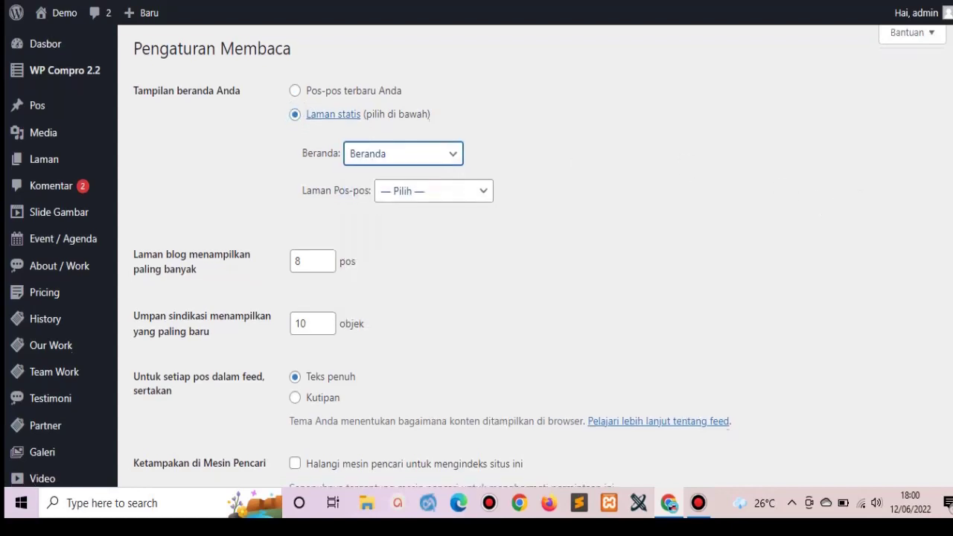
{"action": "scroll", "coordinate": [484, 317], "scroll_direction": "down", "scroll_amount": 5}
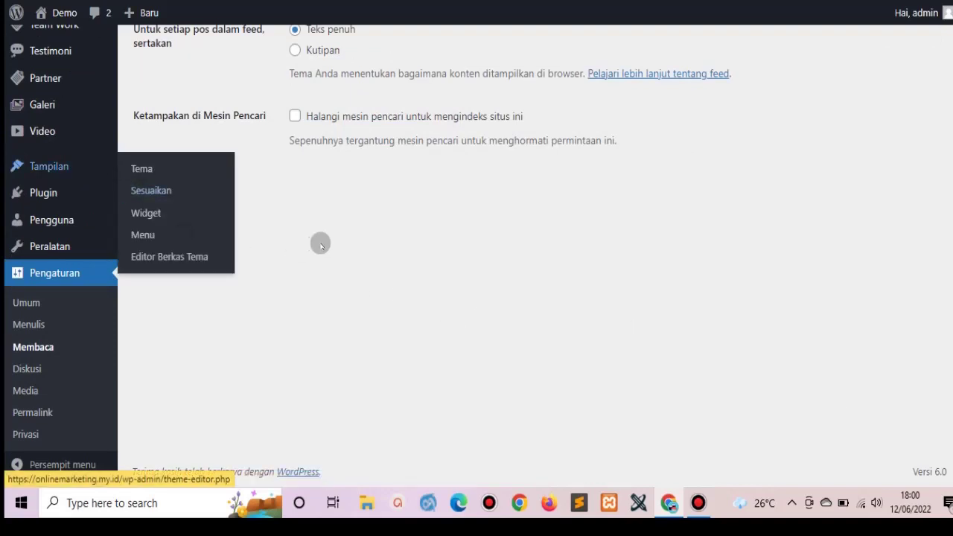
{"action": "left_click", "coordinate": [181, 184]}
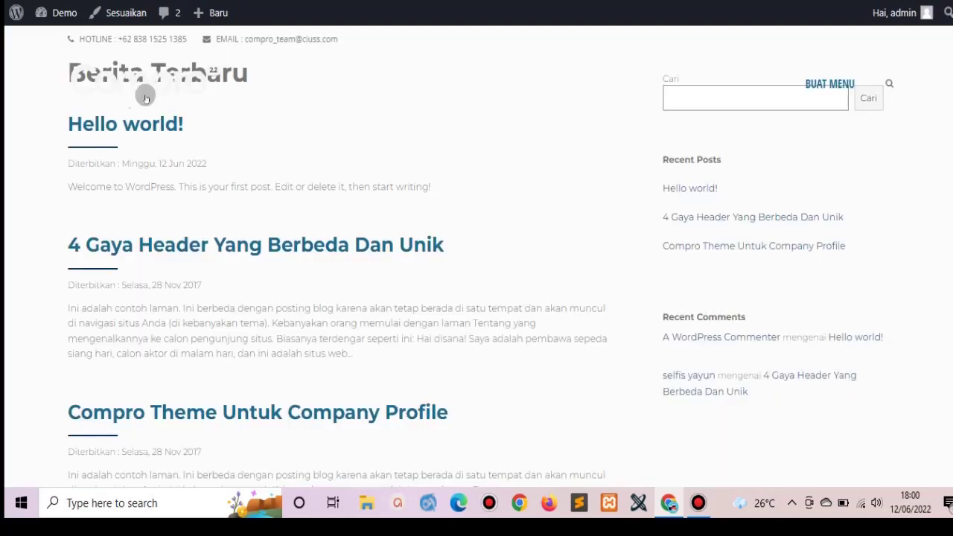
Preview the front page that now shows the Beranda page
{"action": "mouse_move", "coordinate": [64, 11]}
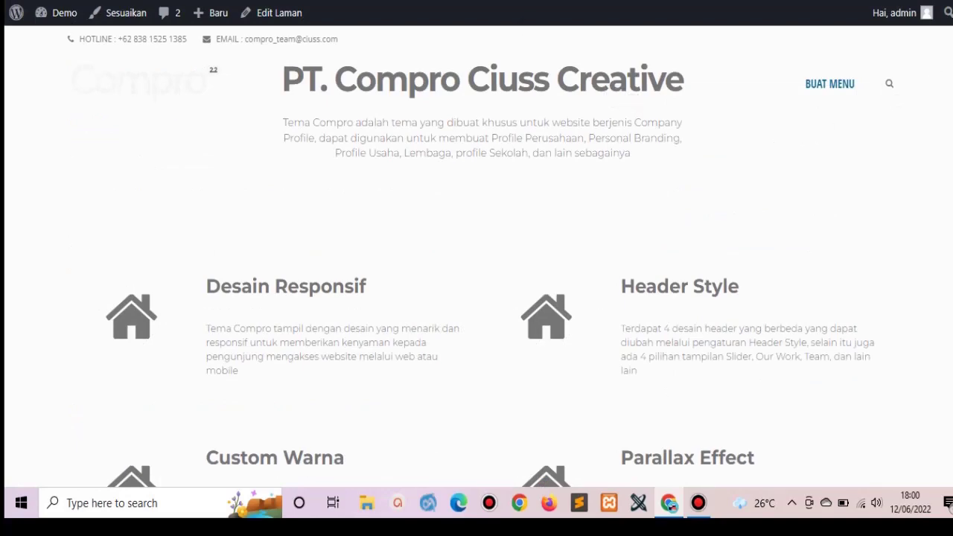
{"action": "scroll", "coordinate": [476, 261], "scroll_direction": "down", "scroll_amount": 20}
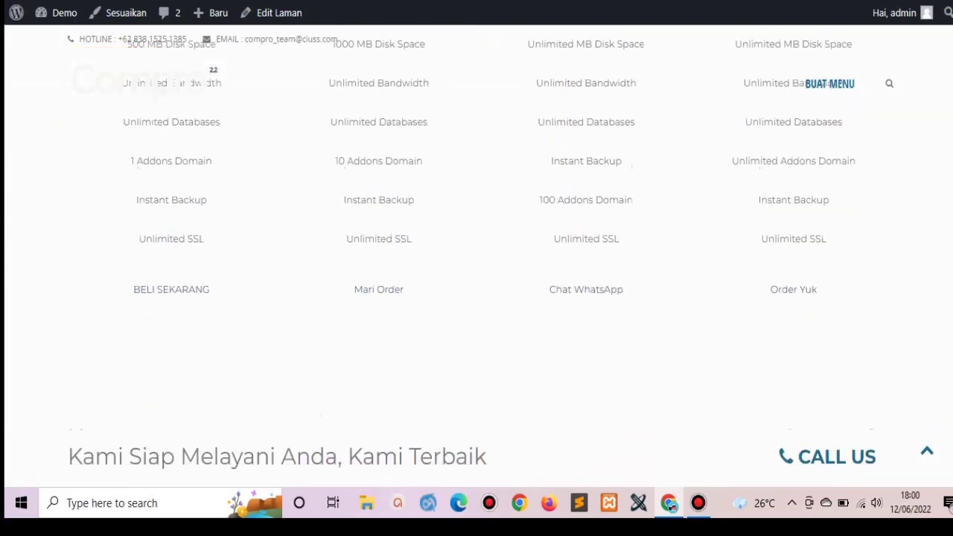
{"action": "scroll", "coordinate": [476, 260], "scroll_direction": "down", "scroll_amount": 4}
{"action": "scroll", "coordinate": [476, 261], "scroll_direction": "up", "scroll_amount": 20}
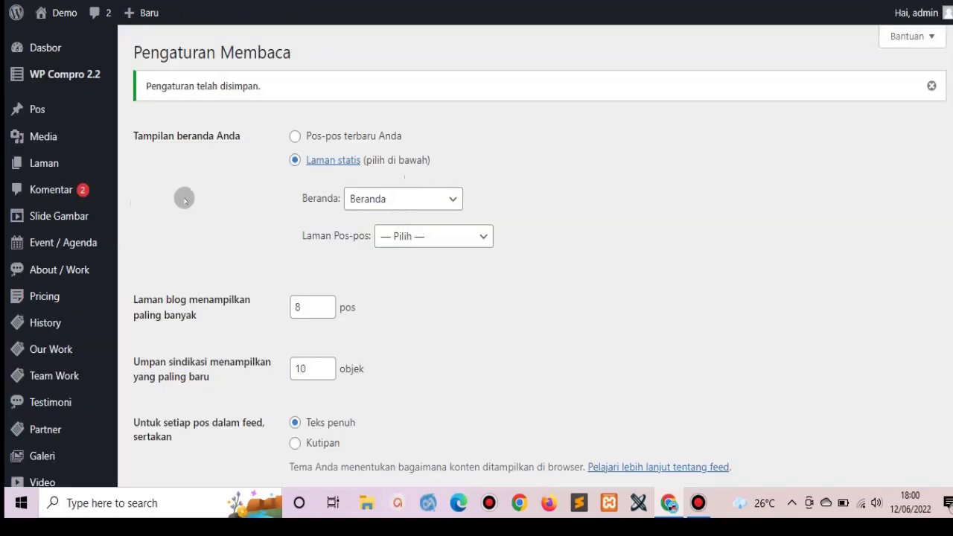
Trash the demo slides 'Bersama Kita Membangun Bangsa' and 'Untuk Kemajuan Merata' from Slide Gambar
{"action": "mouse_move", "coordinate": [85, 404]}
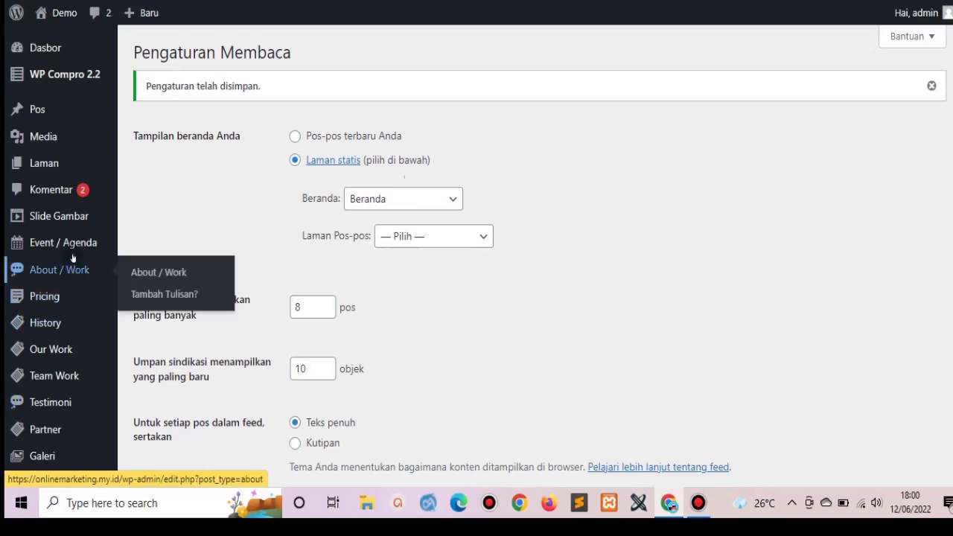
{"action": "mouse_move", "coordinate": [68, 218]}
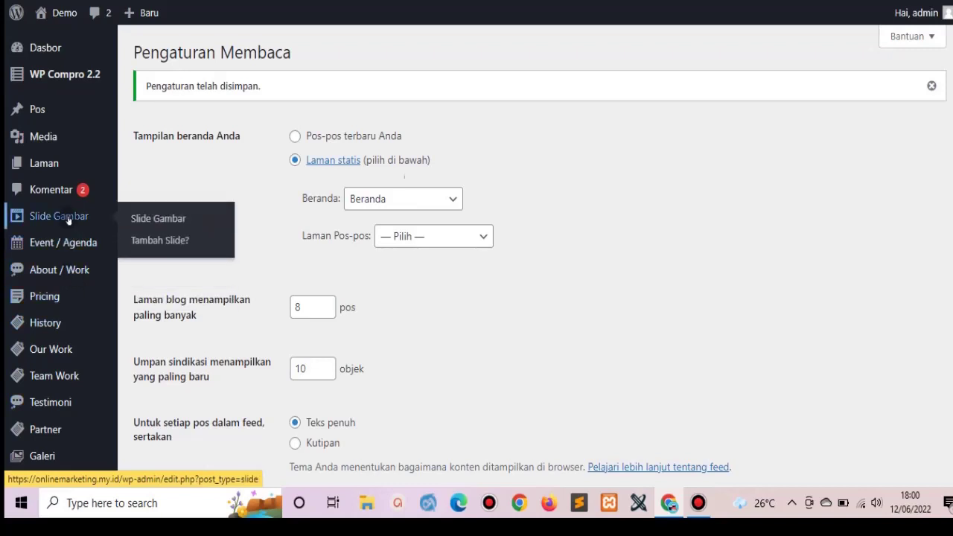
{"action": "left_click", "coordinate": [136, 218]}
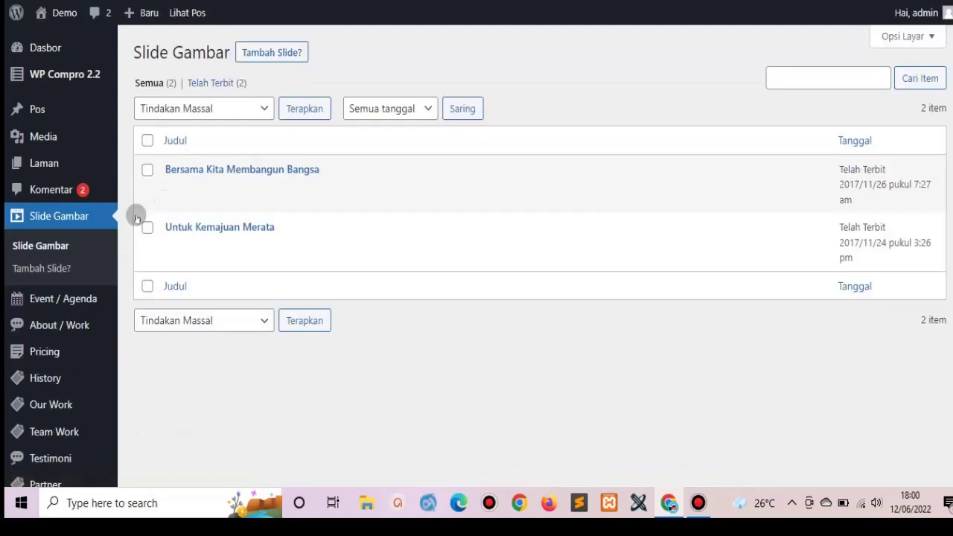
{"action": "mouse_move", "coordinate": [230, 166]}
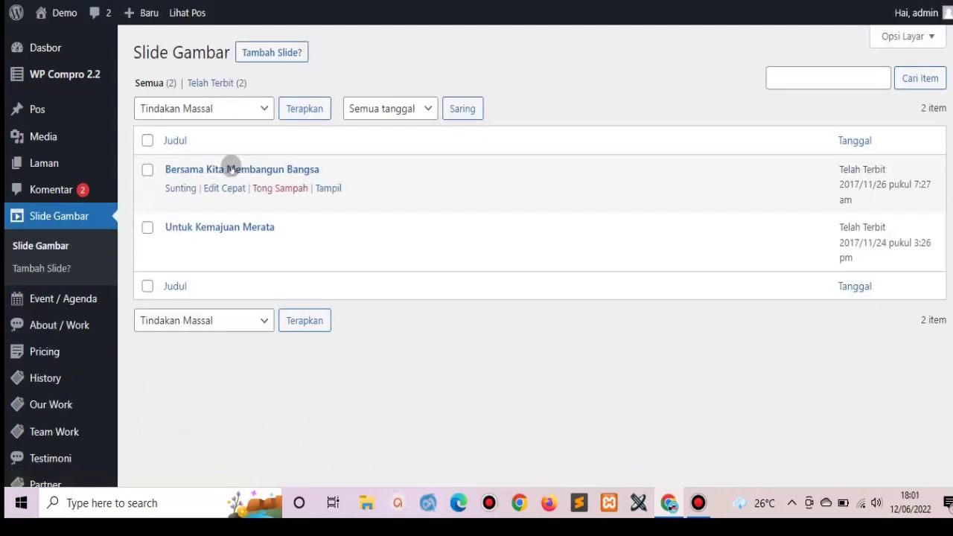
{"action": "left_click", "coordinate": [295, 187]}
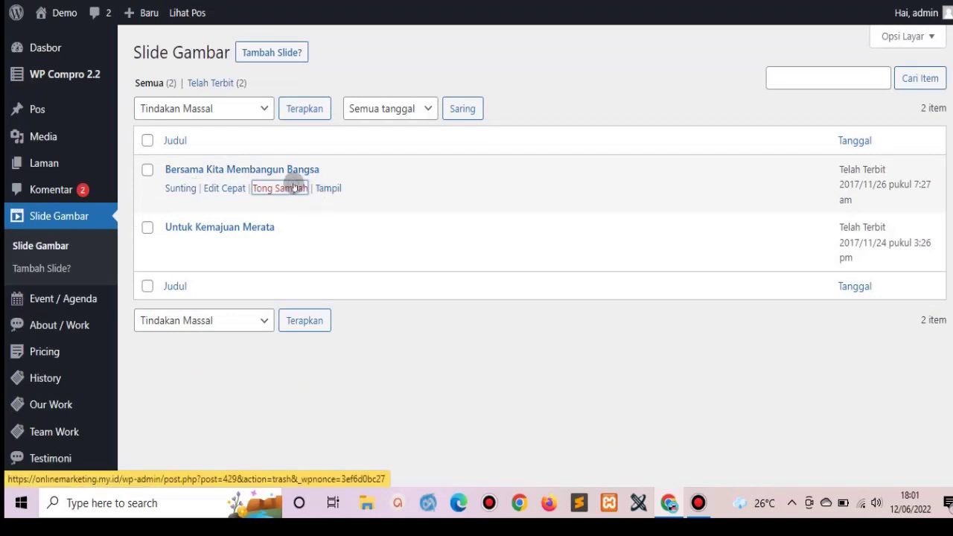
{"action": "mouse_move", "coordinate": [260, 215]}
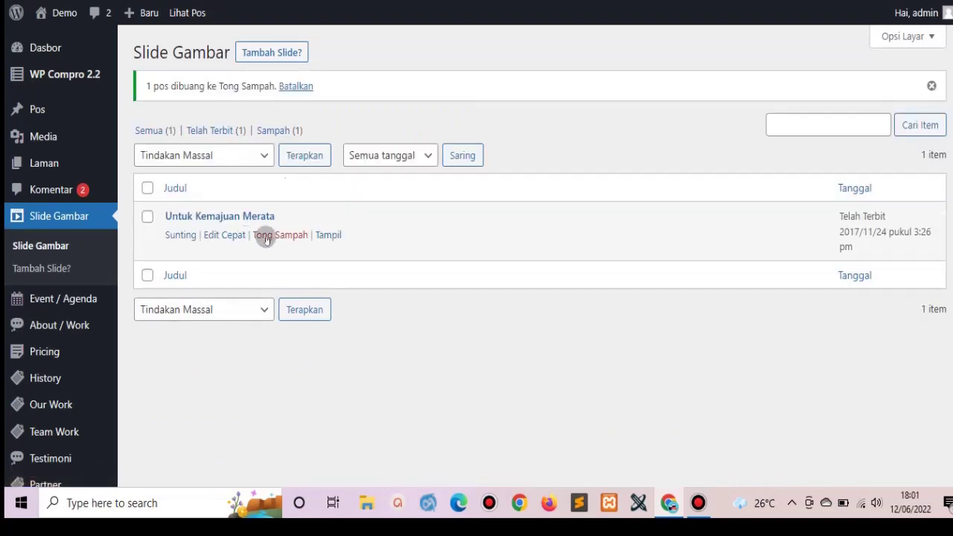
{"action": "left_click", "coordinate": [270, 237]}
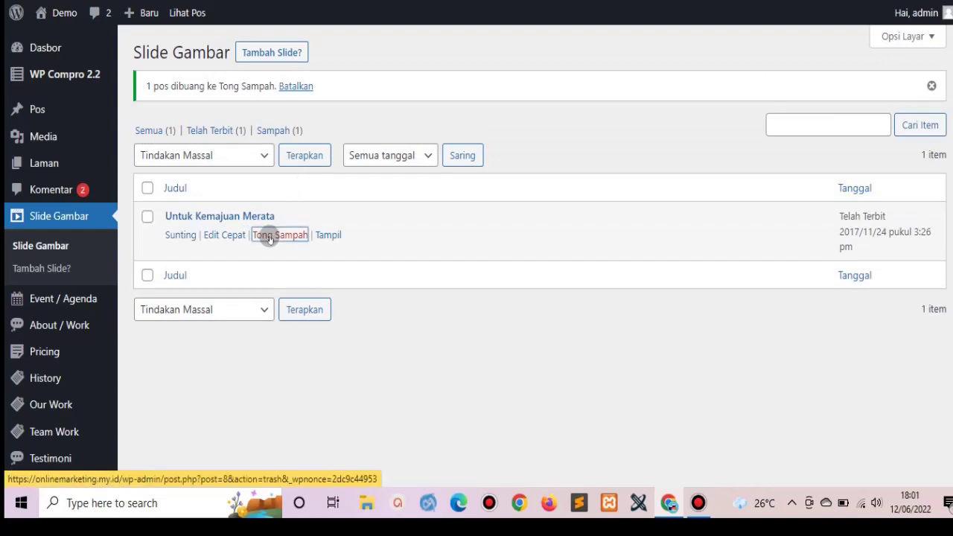
{"action": "left_click", "coordinate": [265, 54]}
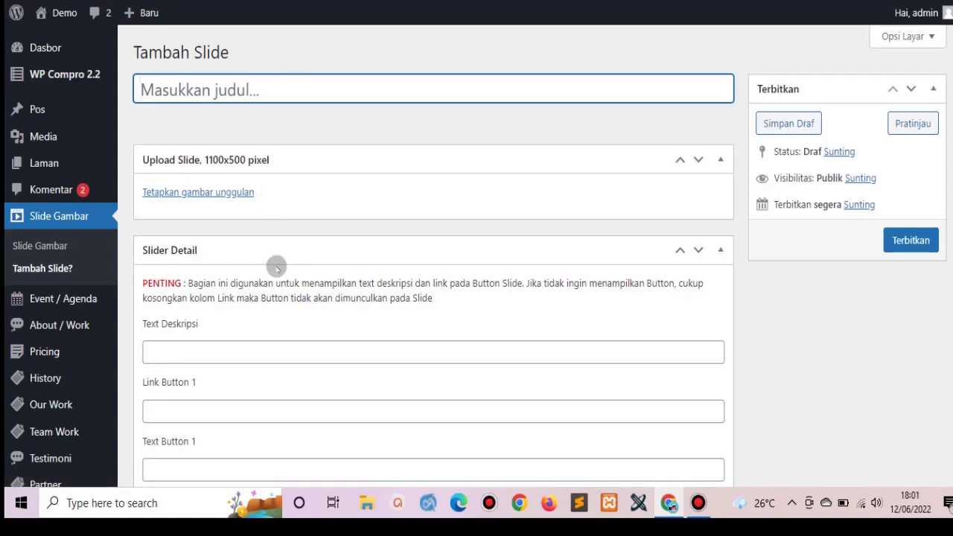
Title the new slide 'Slide 1' and upload 1.png from D:\Compro Slide as its featured image
{"action": "type", "text": "Slide 1"}
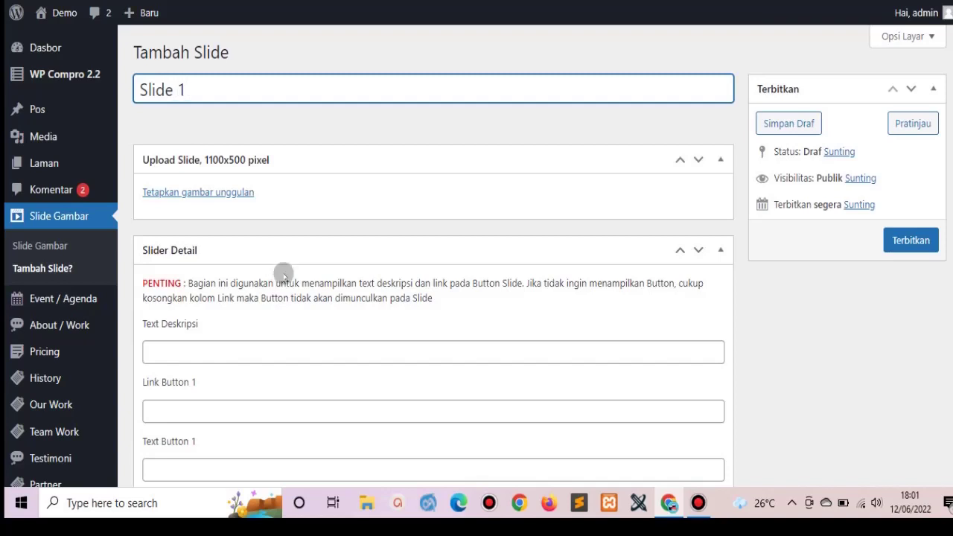
{"action": "left_click", "coordinate": [226, 192]}
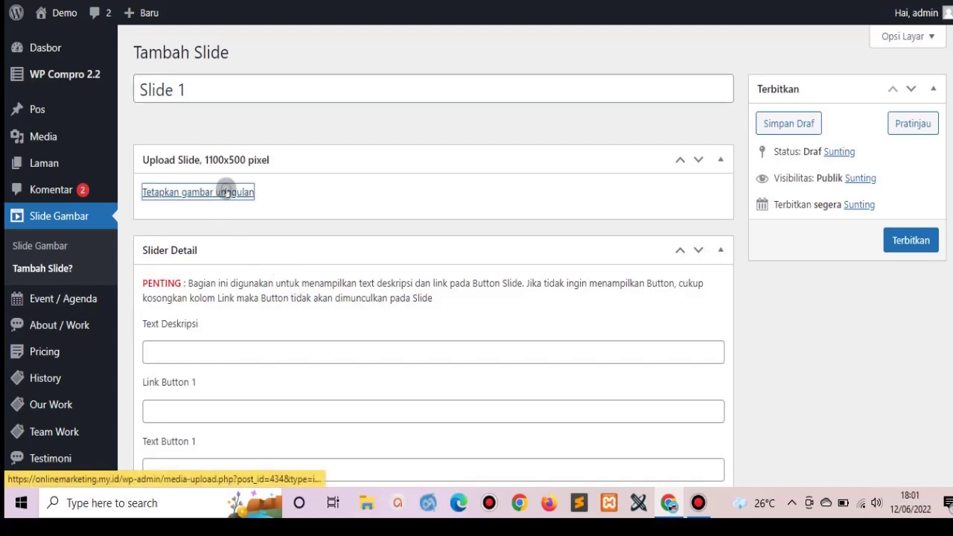
{"action": "left_click", "coordinate": [473, 270]}
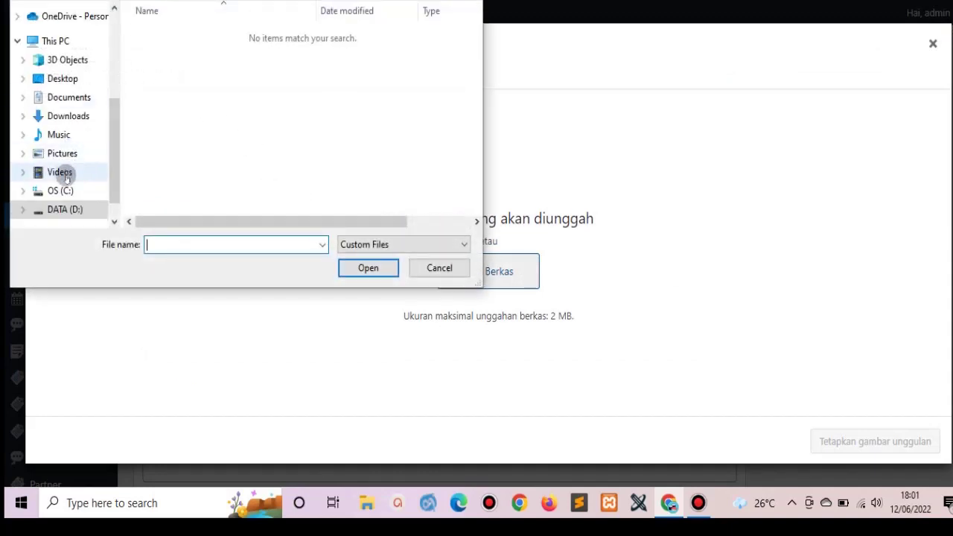
{"action": "left_click", "coordinate": [65, 209]}
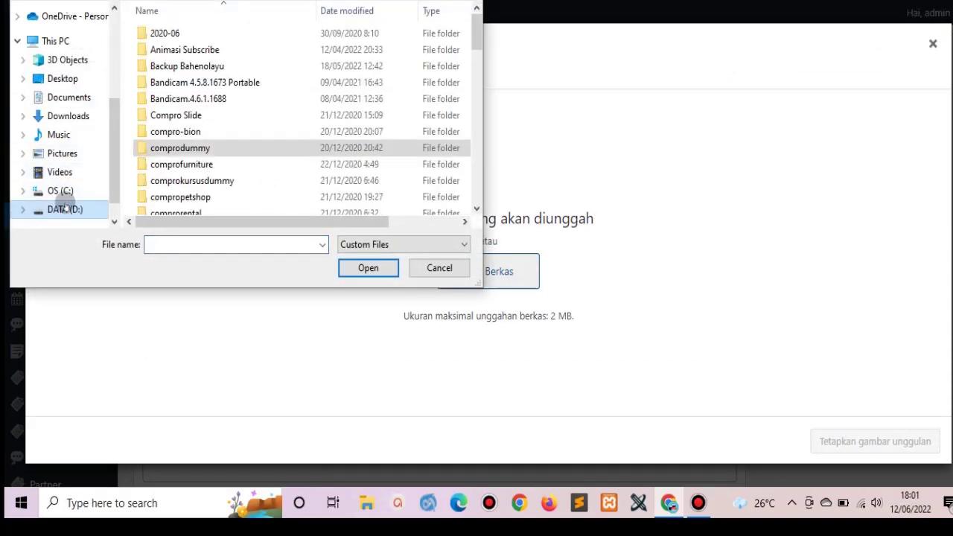
{"action": "double_click", "coordinate": [201, 115]}
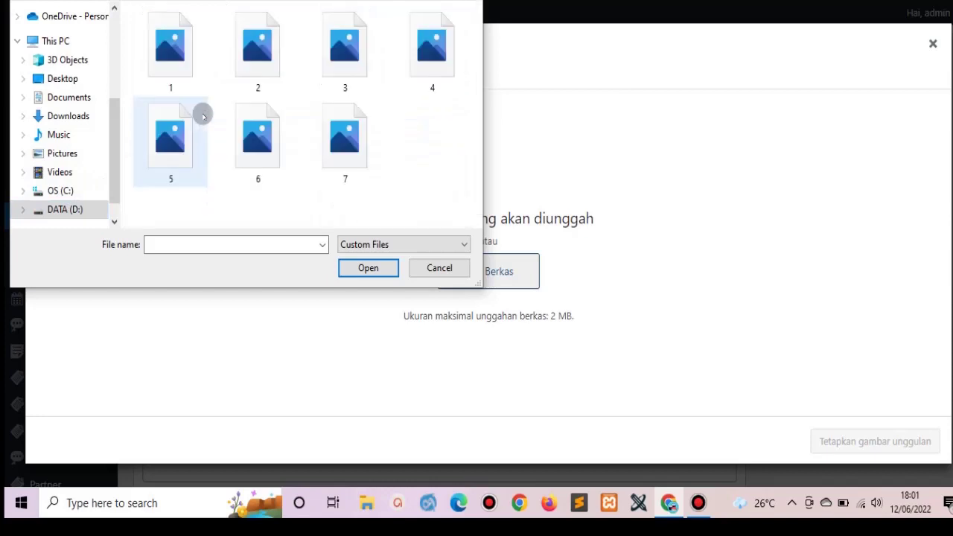
{"action": "left_click", "coordinate": [185, 68]}
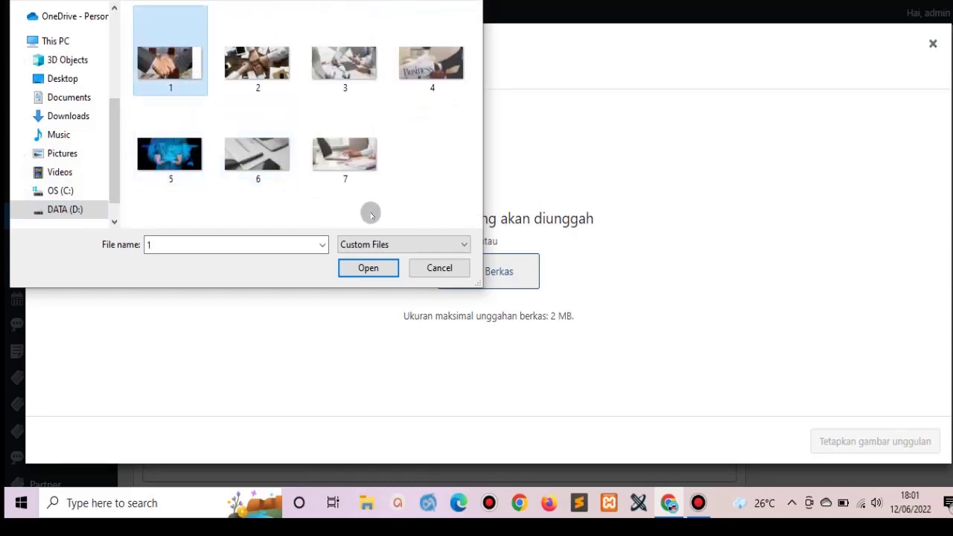
{"action": "left_click", "coordinate": [381, 269]}
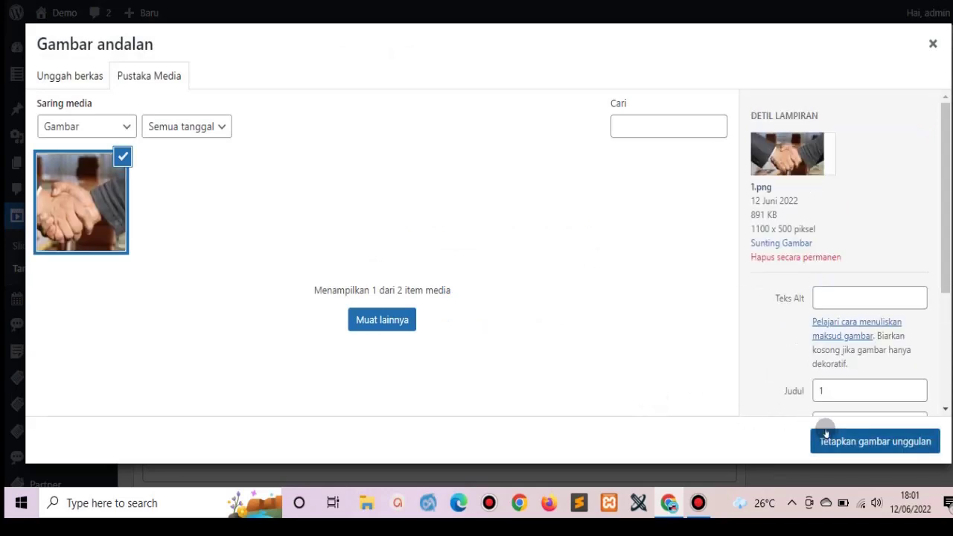
{"action": "left_click", "coordinate": [830, 436]}
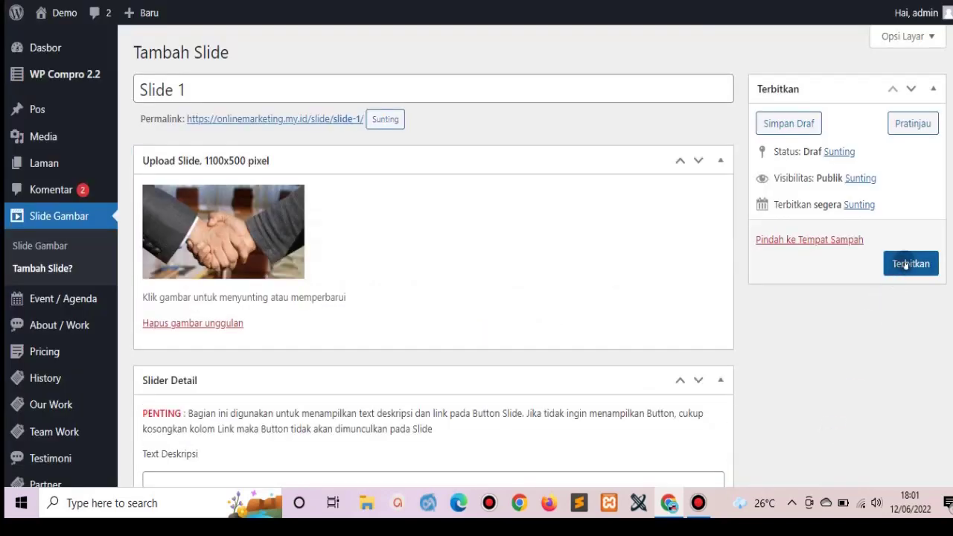
Publish Slide 1, check it on the site, and return to a blank Tambah Slide form
{"action": "left_click", "coordinate": [905, 265]}
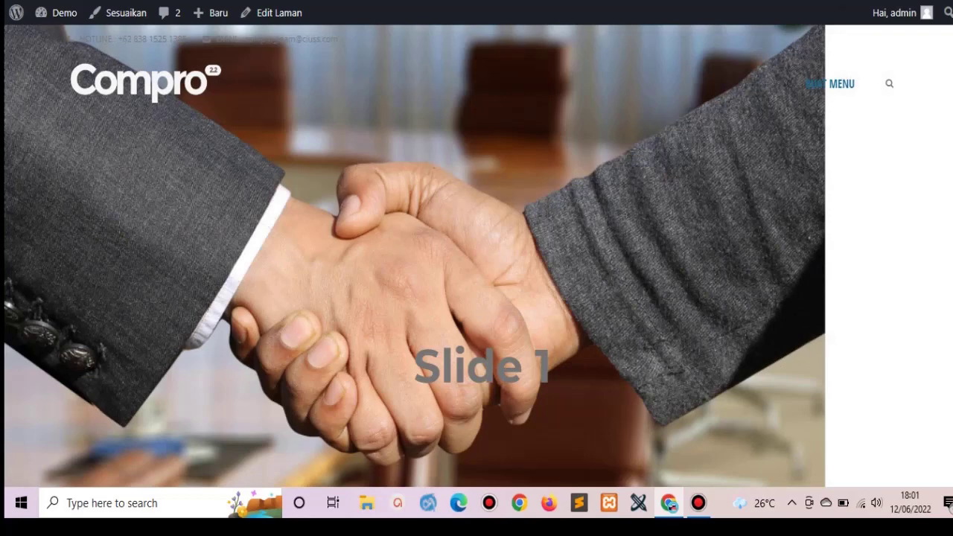
{"action": "key", "text": "ctrl+w"}
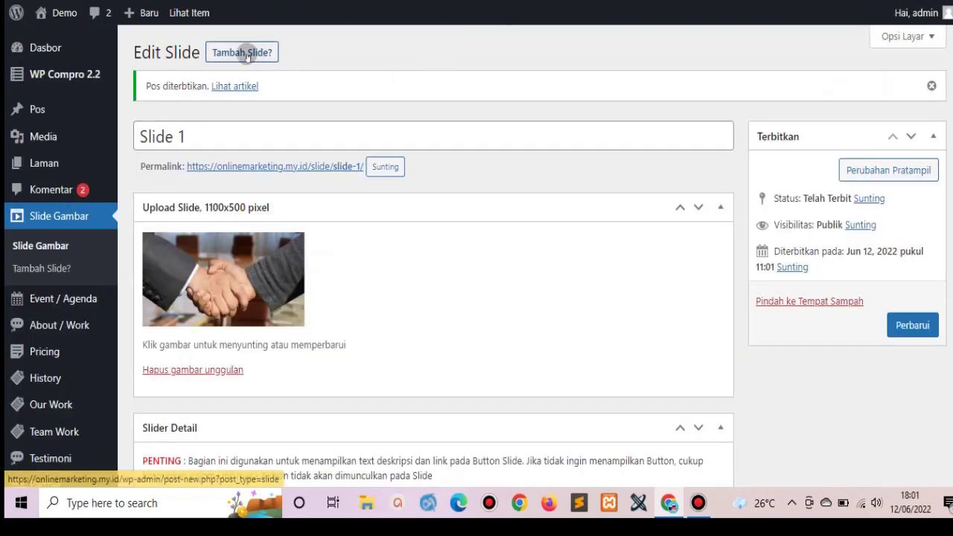
{"action": "left_click", "coordinate": [248, 57]}
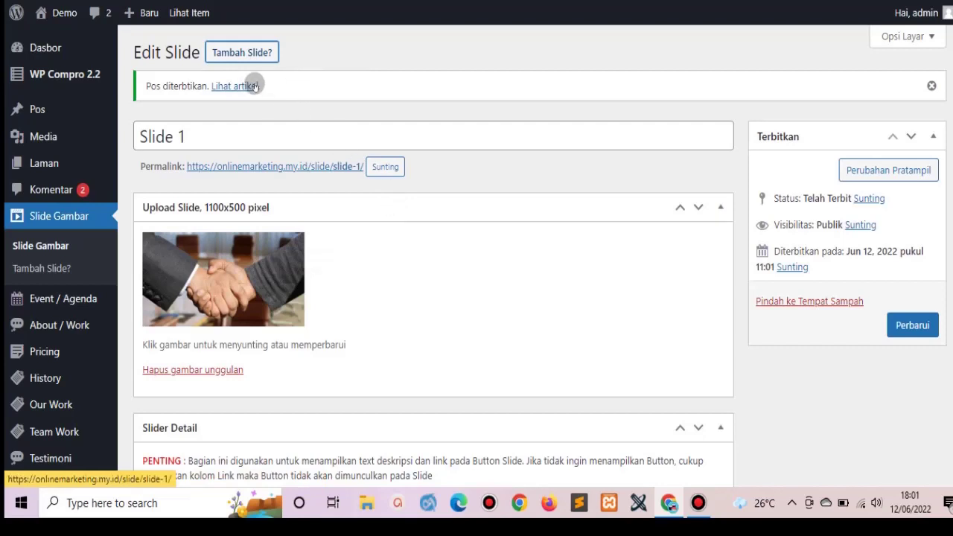
{"action": "left_click", "coordinate": [260, 49]}
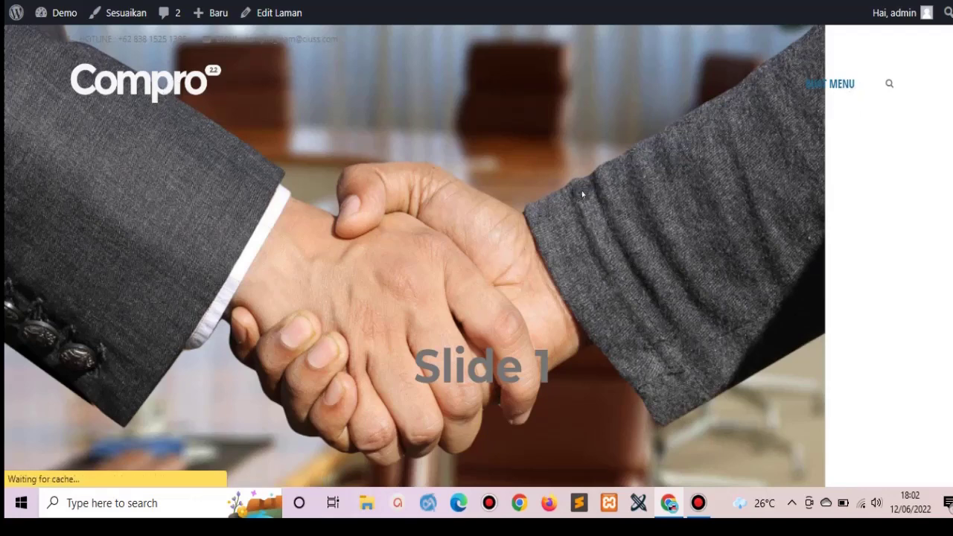
{"action": "key", "text": "alt+Left"}
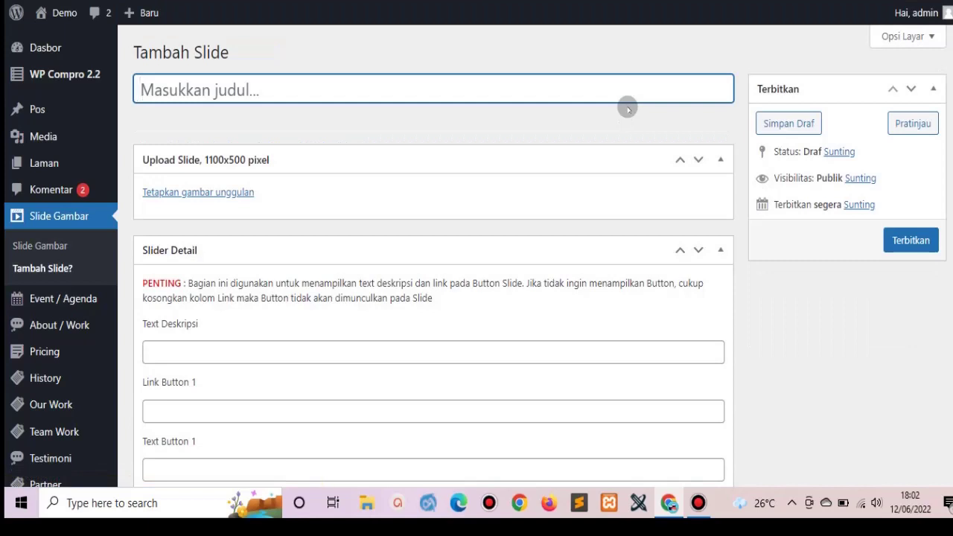
Title the new slide 'Slide 2', upload 2.png as its featured image, and publish it
{"action": "type", "text": "Slide 2"}
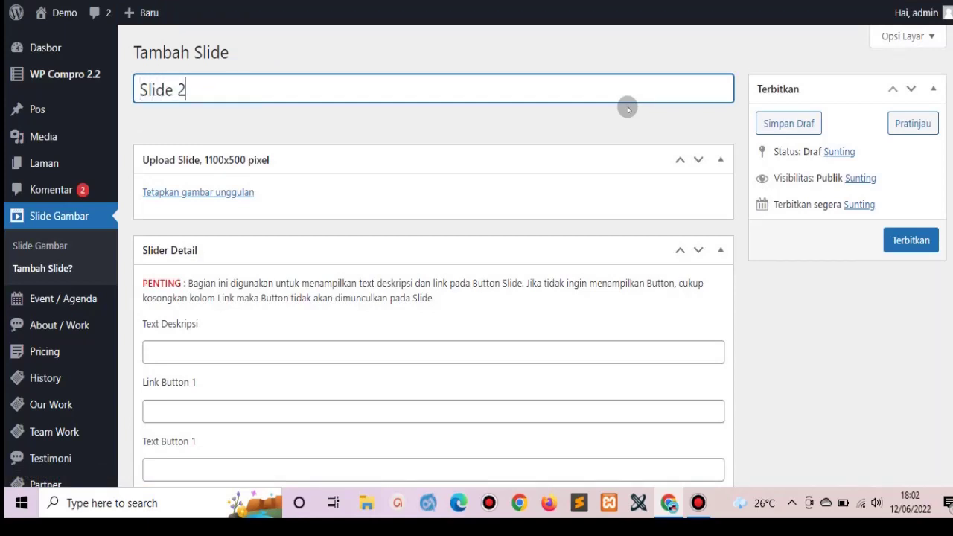
{"action": "left_click", "coordinate": [248, 195]}
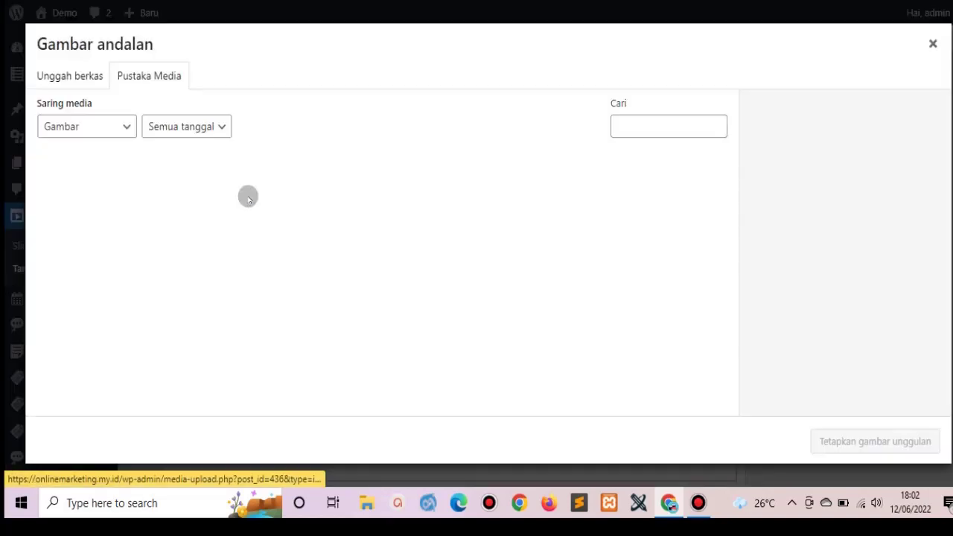
{"action": "left_click", "coordinate": [79, 75]}
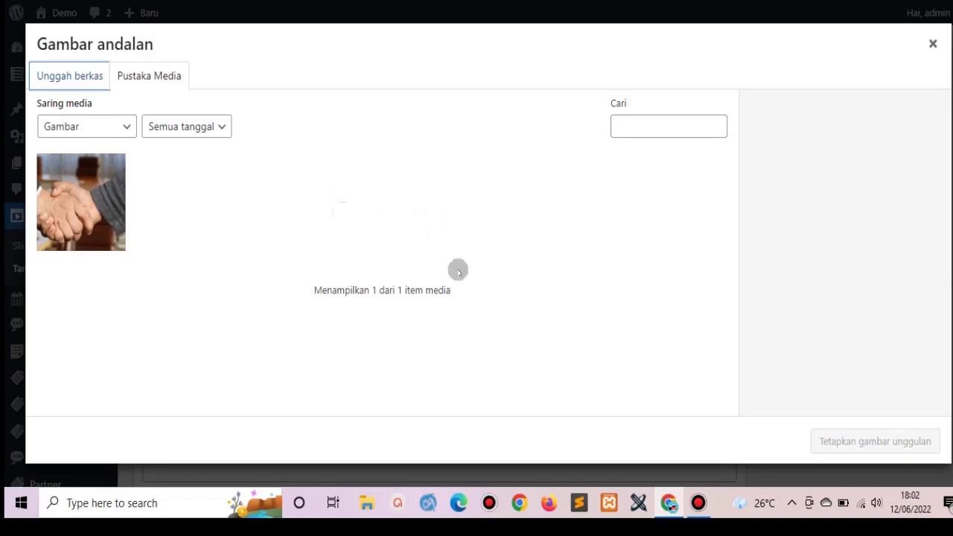
{"action": "left_click", "coordinate": [75, 75]}
{"action": "left_click", "coordinate": [503, 270]}
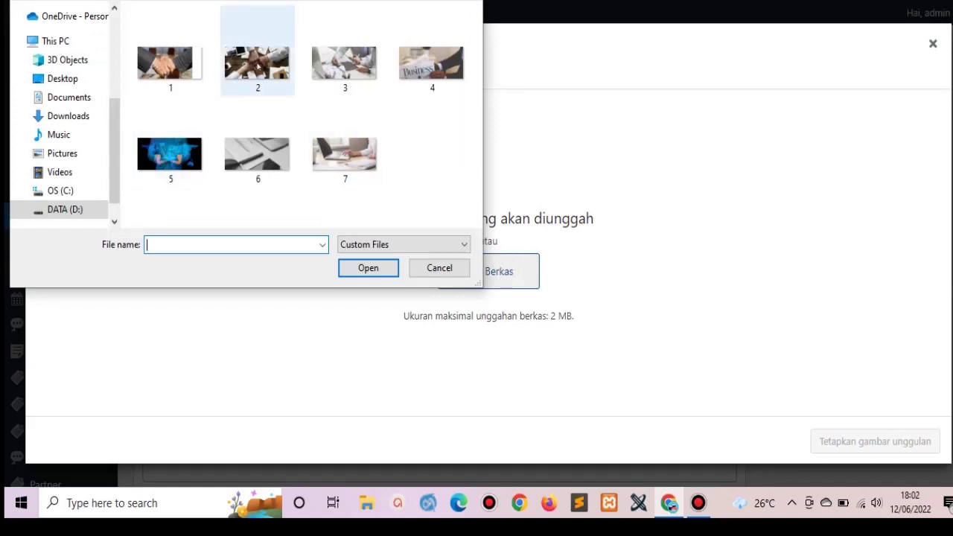
{"action": "left_click", "coordinate": [257, 65]}
{"action": "left_click", "coordinate": [370, 266]}
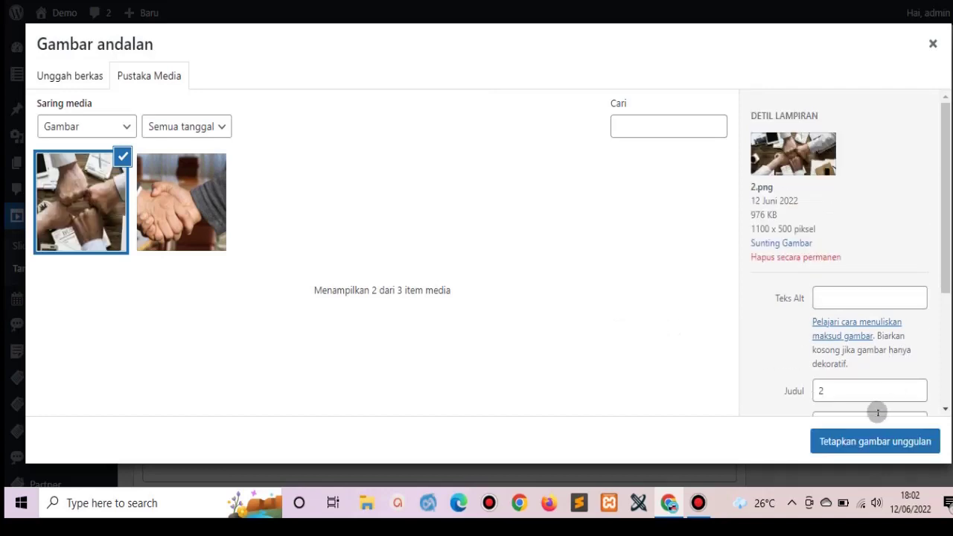
{"action": "left_click", "coordinate": [874, 440]}
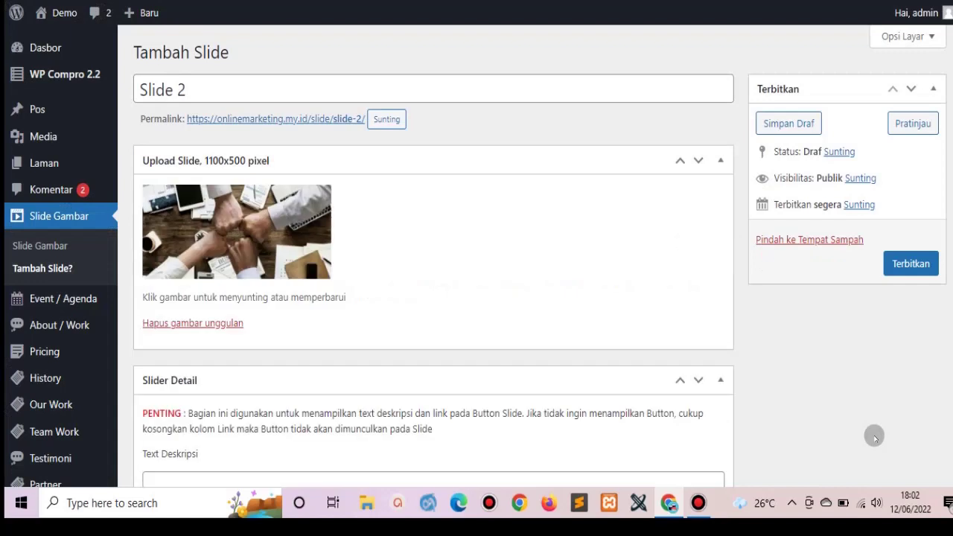
{"action": "left_click", "coordinate": [909, 265]}
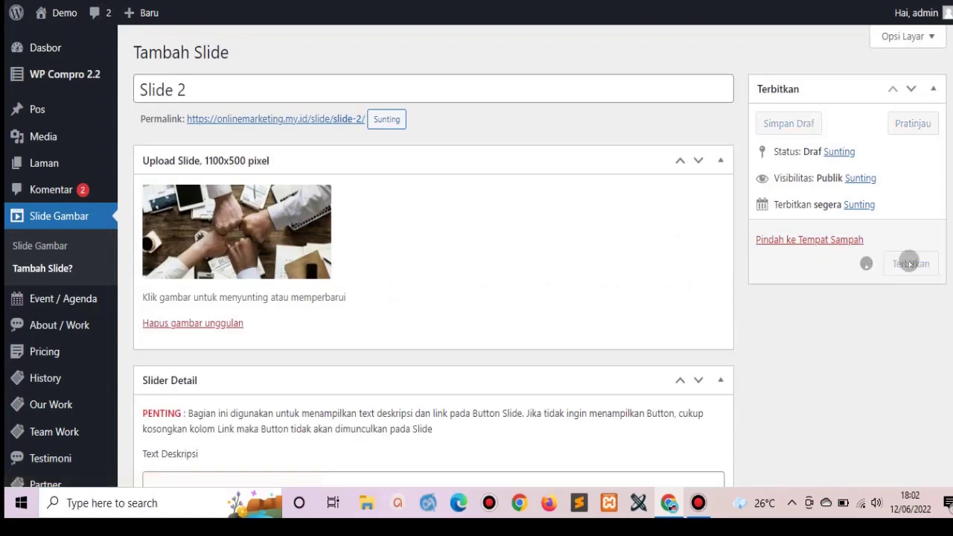
Enter description 'Deskripsi 2' and make button 1 'Order' linking to the pasted site address
{"action": "scroll", "coordinate": [442, 250], "scroll_direction": "down", "scroll_amount": 4}
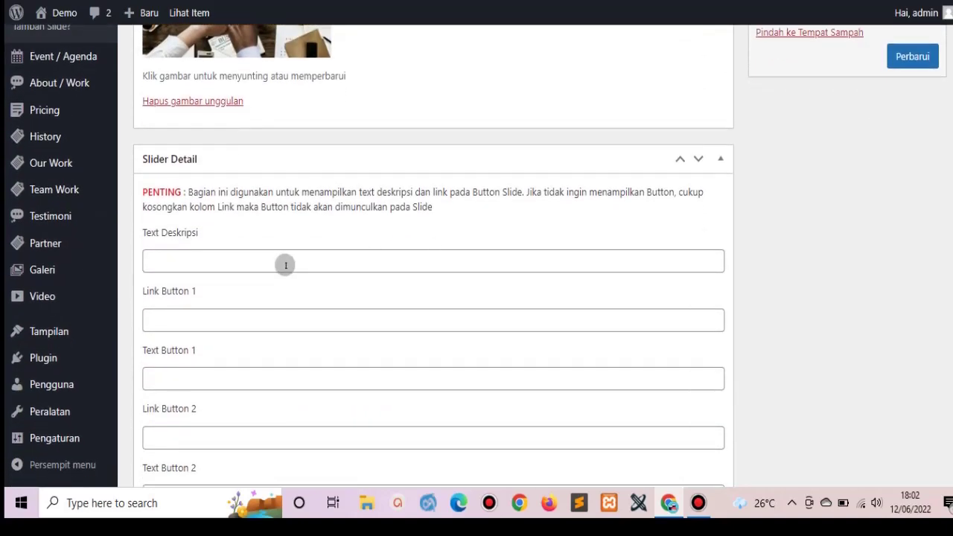
{"action": "left_click", "coordinate": [227, 262]}
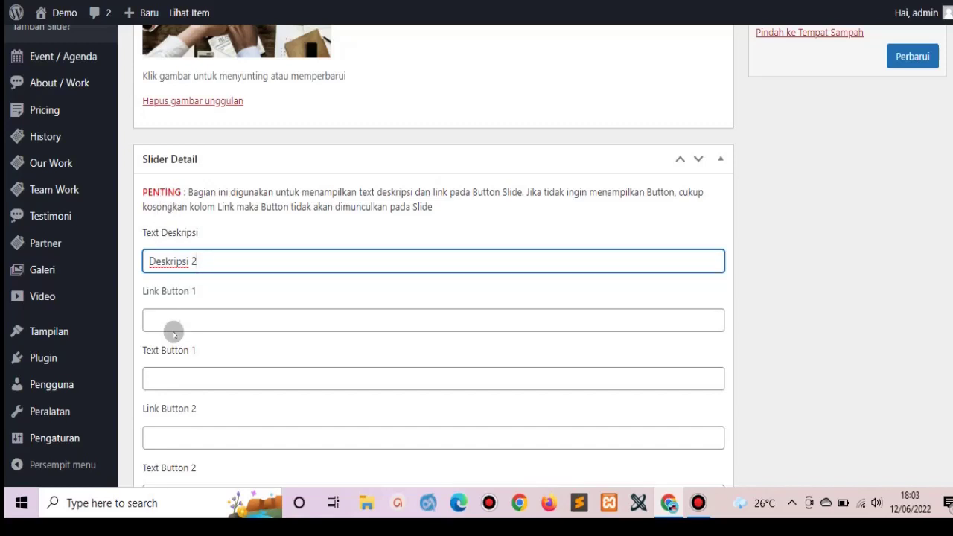
{"action": "left_click", "coordinate": [161, 322]}
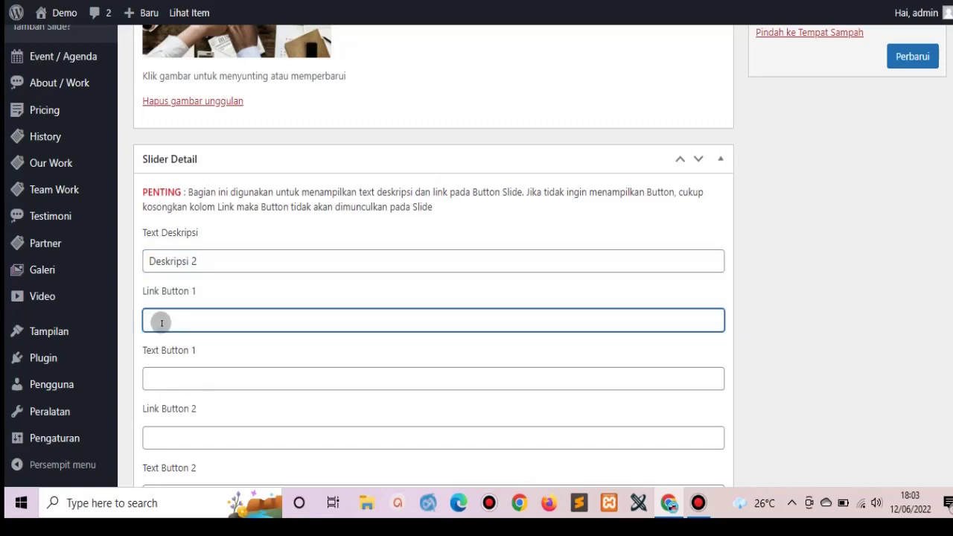
{"action": "left_click", "coordinate": [157, 375]}
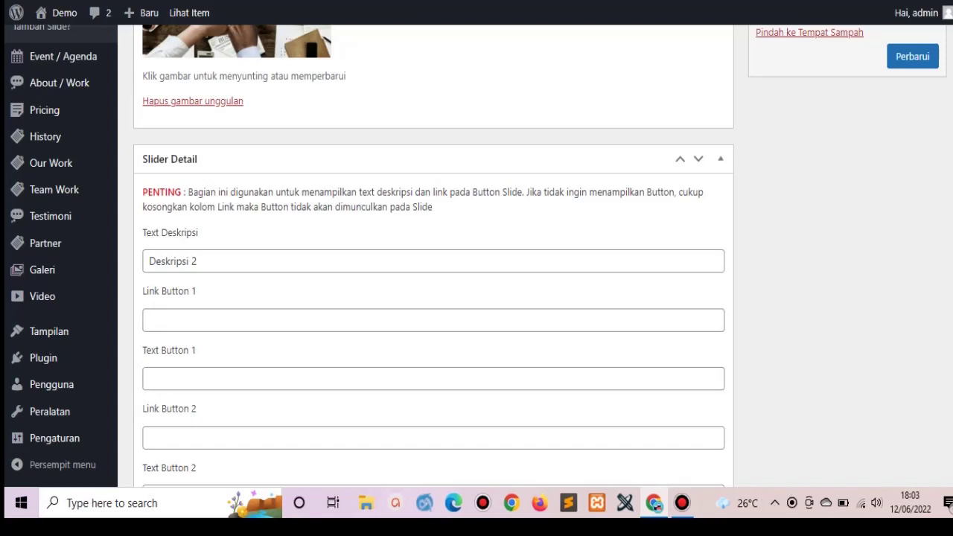
{"action": "left_click", "coordinate": [176, 319]}
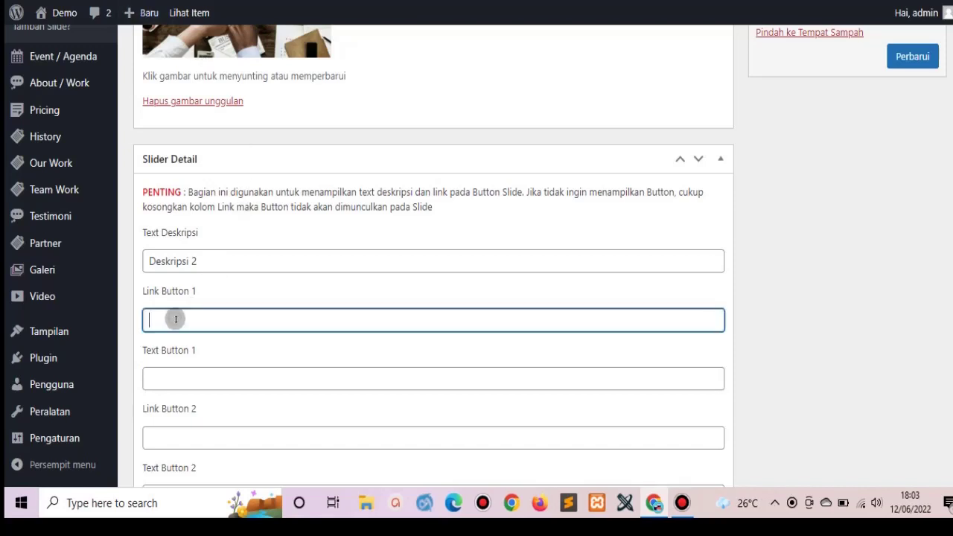
{"action": "type", "text": "https://onlinemarketing.my.id/"}
{"action": "left_click", "coordinate": [170, 379]}
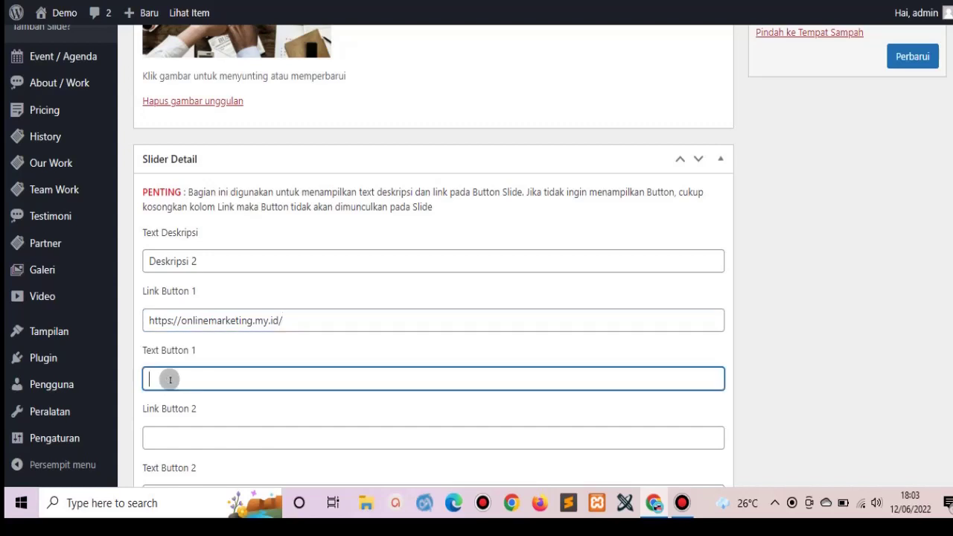
{"action": "type", "text": "Order"}
Fill in the second button as 'Selengkapnya' and update Slide 2
{"action": "left_click", "coordinate": [160, 436]}
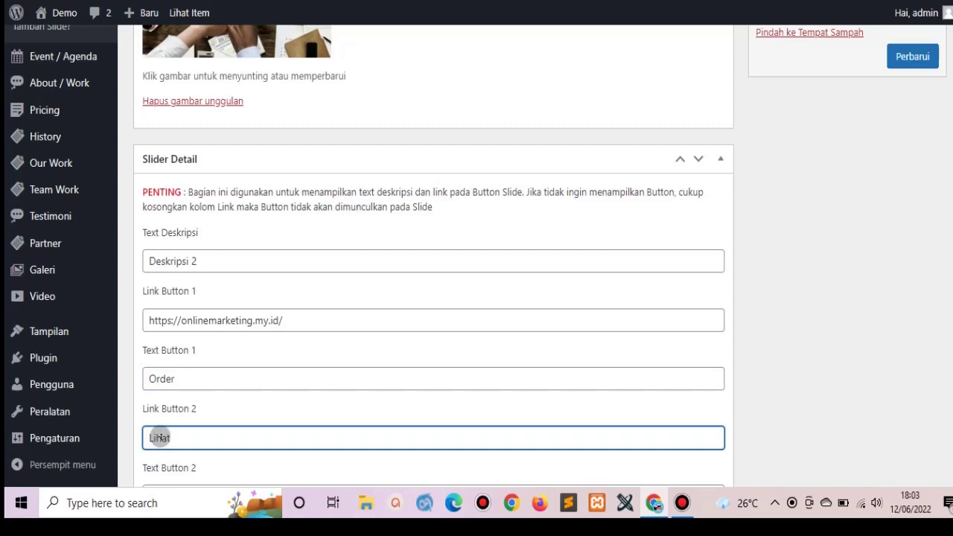
{"action": "scroll", "coordinate": [819, 357], "scroll_direction": "down", "scroll_amount": 3}
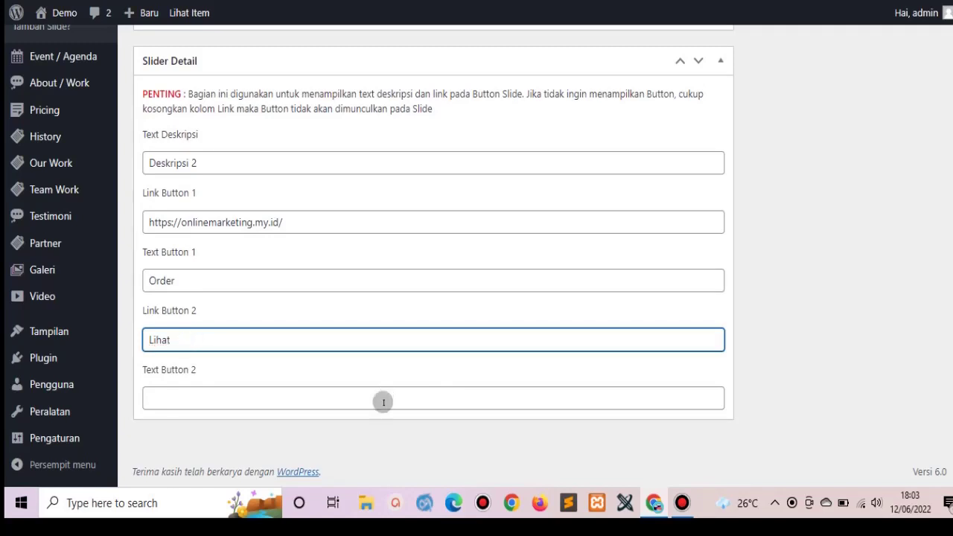
{"action": "left_click", "coordinate": [254, 400]}
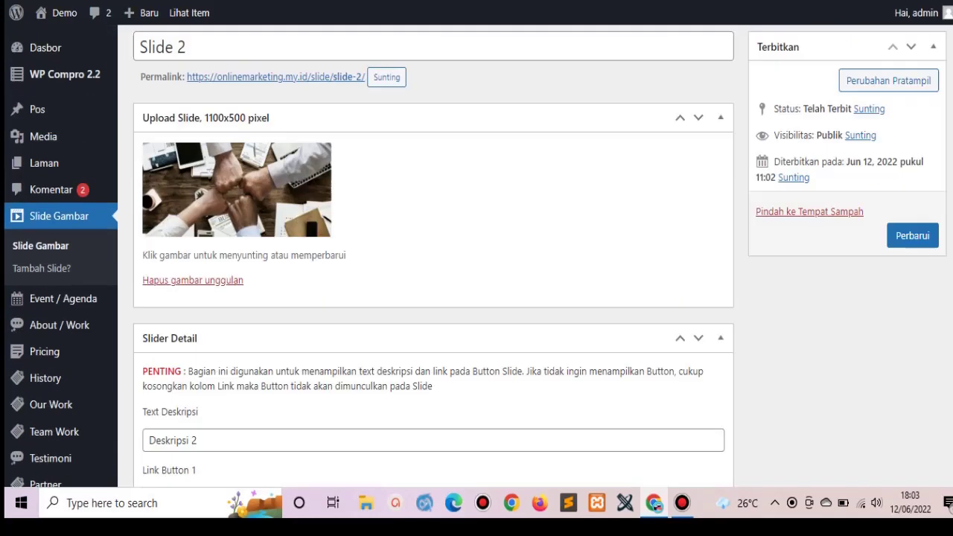
{"action": "scroll", "coordinate": [922, 135], "scroll_direction": "down", "scroll_amount": 2}
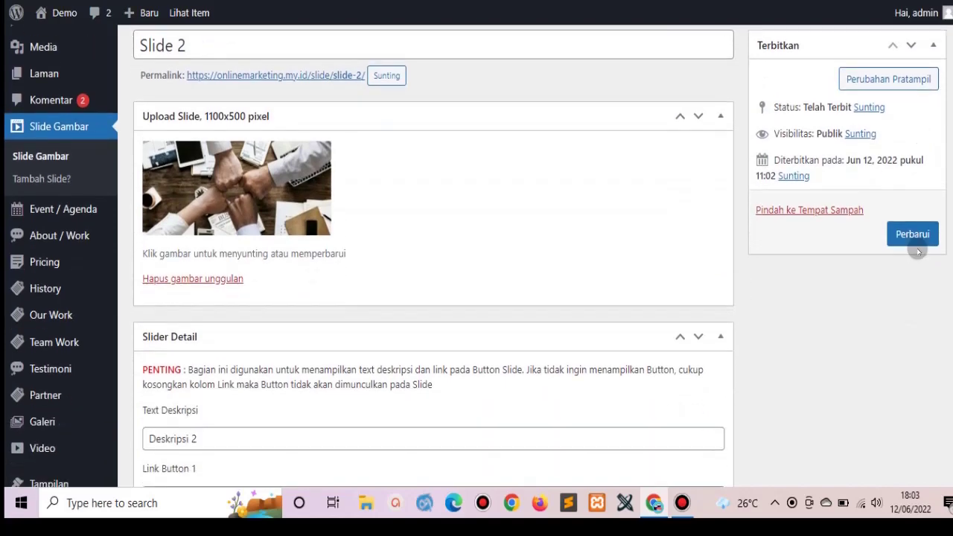
{"action": "left_click", "coordinate": [913, 234]}
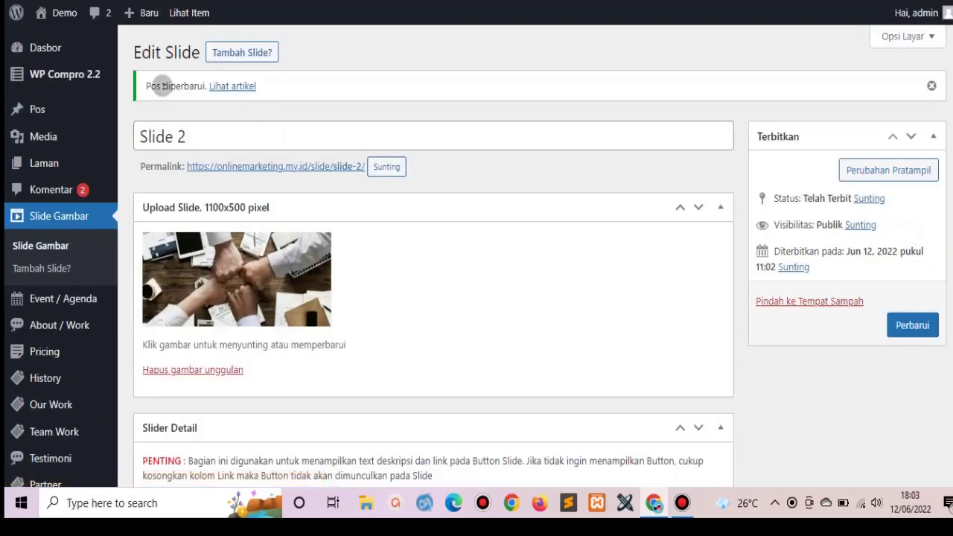
View the live site in a new tab to check the homepage slider
{"action": "mouse_move", "coordinate": [62, 13]}
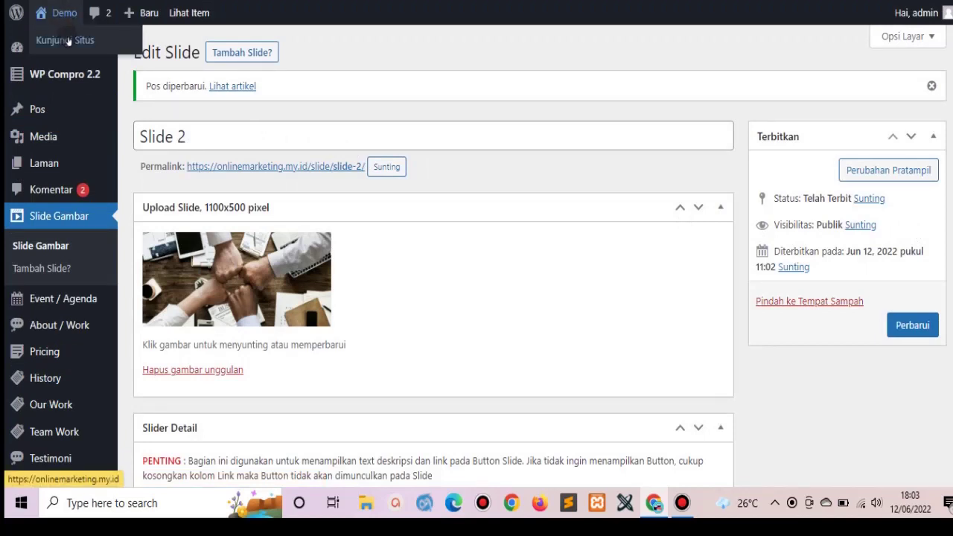
{"action": "right_click", "coordinate": [67, 40]}
{"action": "left_click", "coordinate": [108, 47]}
{"action": "key", "text": "ctrl+Tab"}
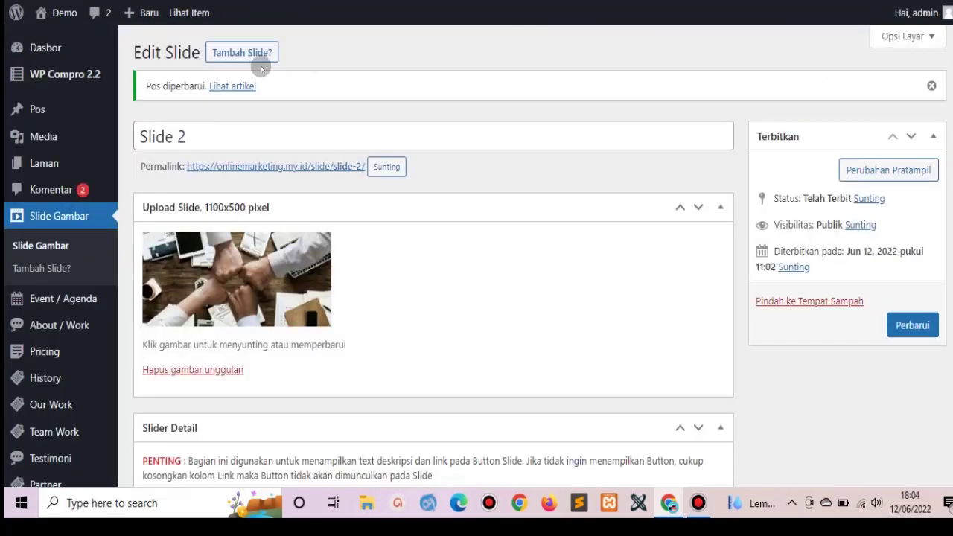
Add a new slide titled 'Slide 3' with uploaded 3.png as its featured image and publish it
{"action": "left_click", "coordinate": [258, 53]}
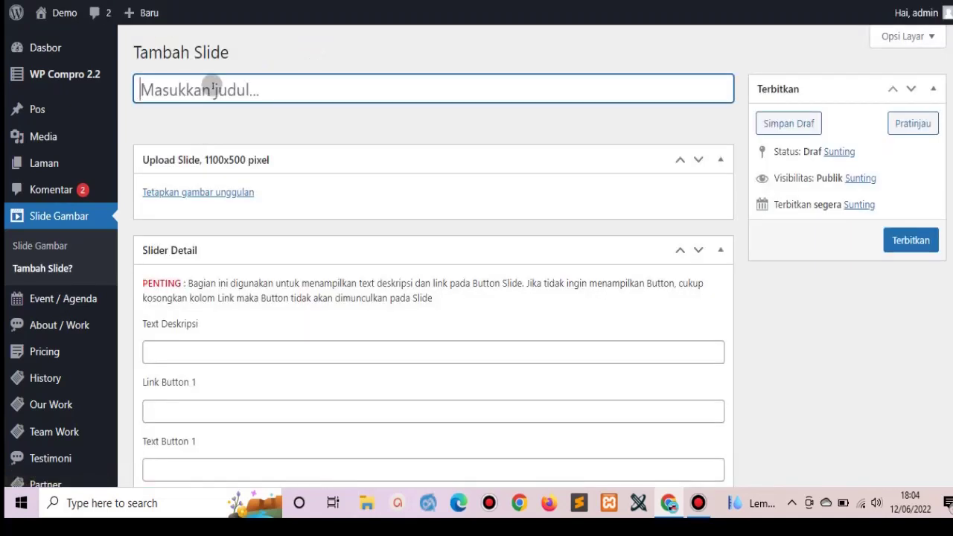
{"action": "type", "text": "Slide 3"}
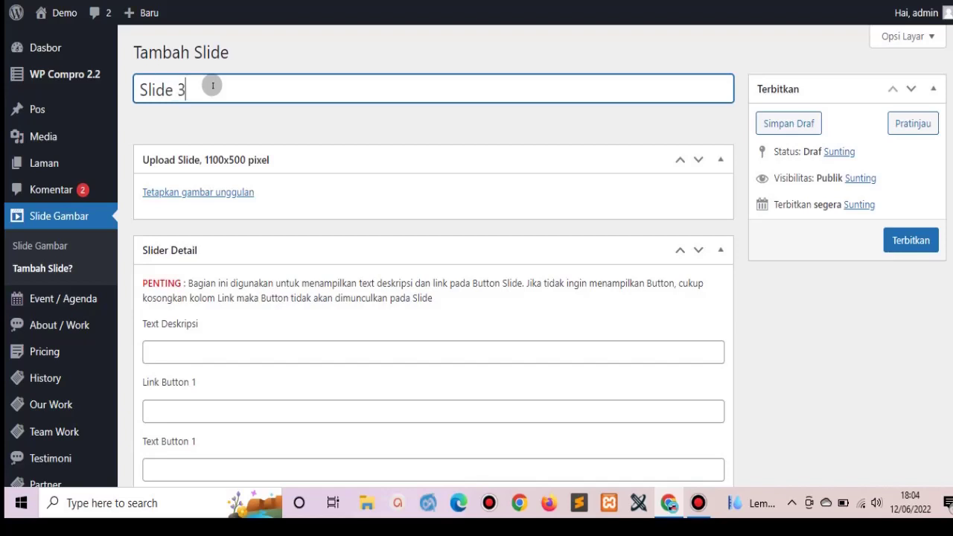
{"action": "left_click", "coordinate": [182, 193]}
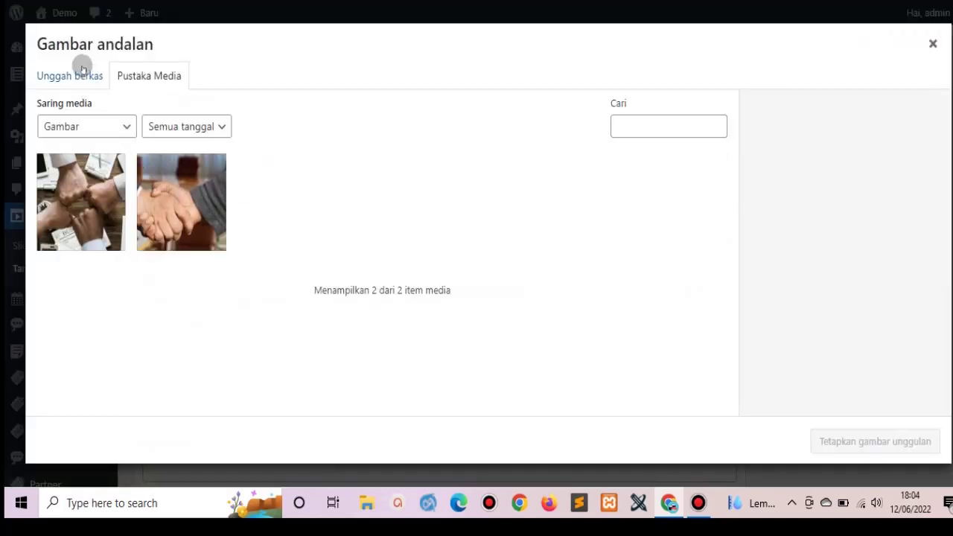
{"action": "left_click", "coordinate": [99, 69]}
{"action": "left_click", "coordinate": [491, 267]}
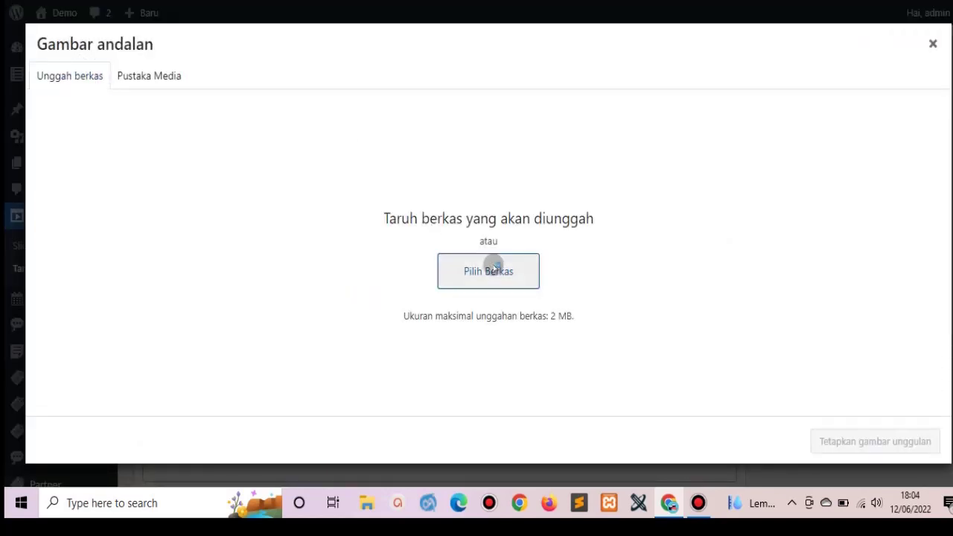
{"action": "left_click", "coordinate": [350, 58]}
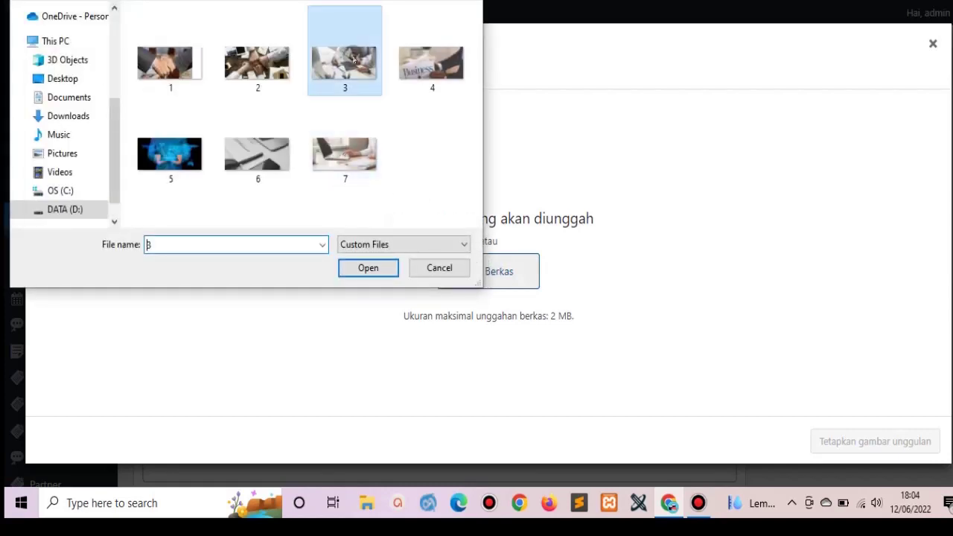
{"action": "left_click", "coordinate": [369, 270]}
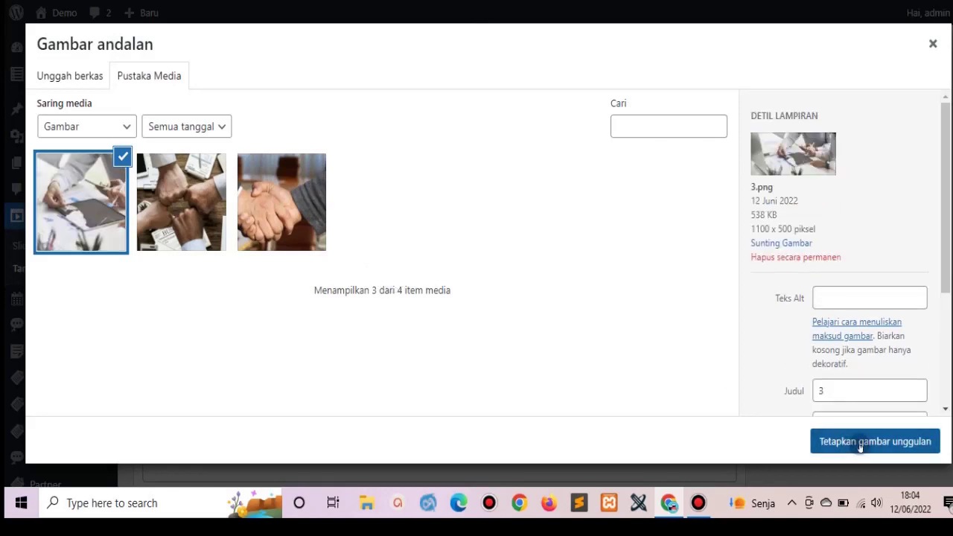
{"action": "left_click", "coordinate": [860, 441]}
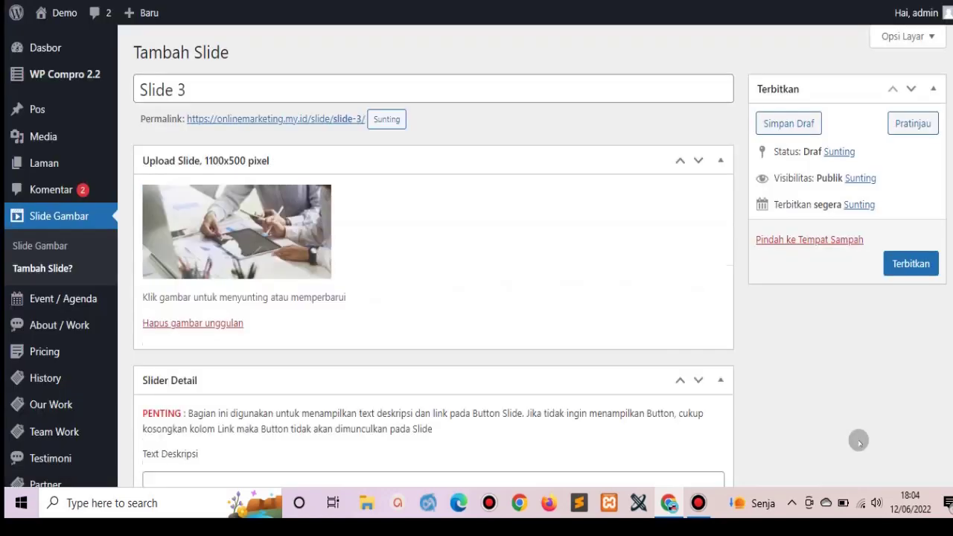
{"action": "left_click", "coordinate": [911, 264]}
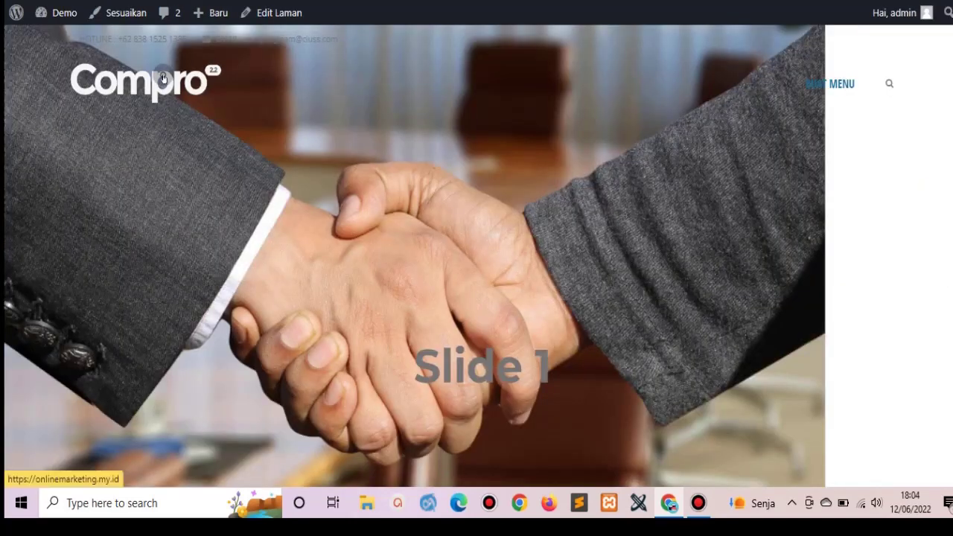
Reload the homepage to check the slider with Slide 3, then go back to the Slide 3 editor
{"action": "left_click", "coordinate": [164, 78]}
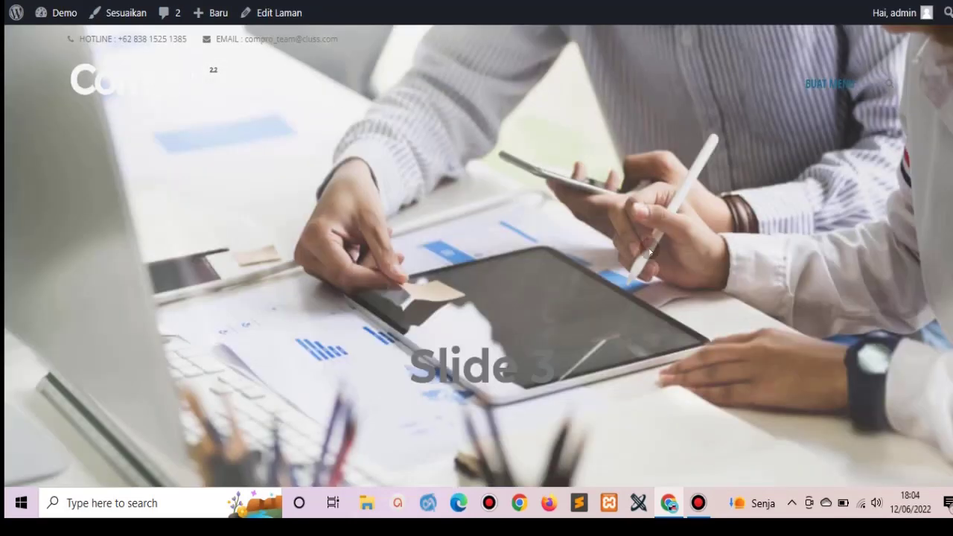
{"action": "scroll", "coordinate": [476, 261], "scroll_direction": "down", "scroll_amount": 3}
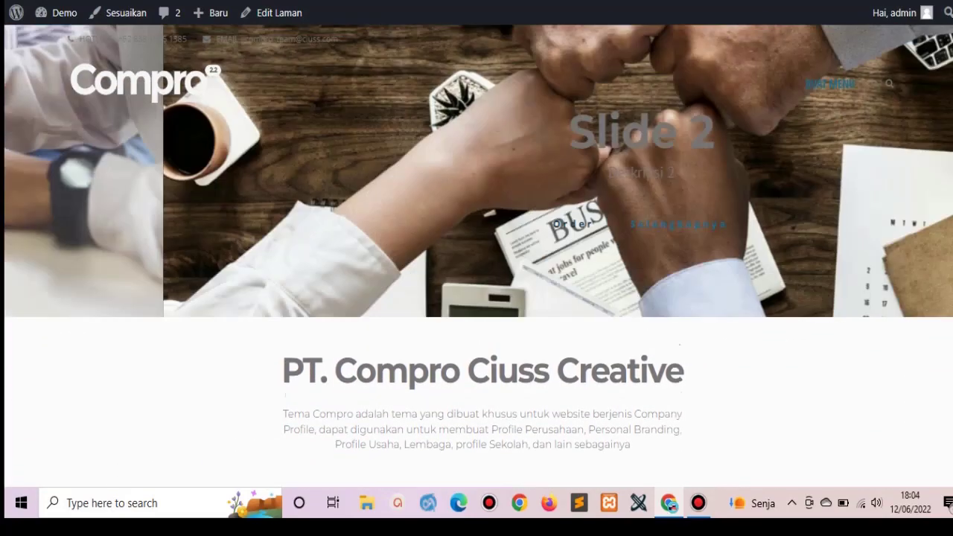
{"action": "scroll", "coordinate": [476, 261], "scroll_direction": "down", "scroll_amount": 3}
{"action": "scroll", "coordinate": [477, 261], "scroll_direction": "up", "scroll_amount": 5}
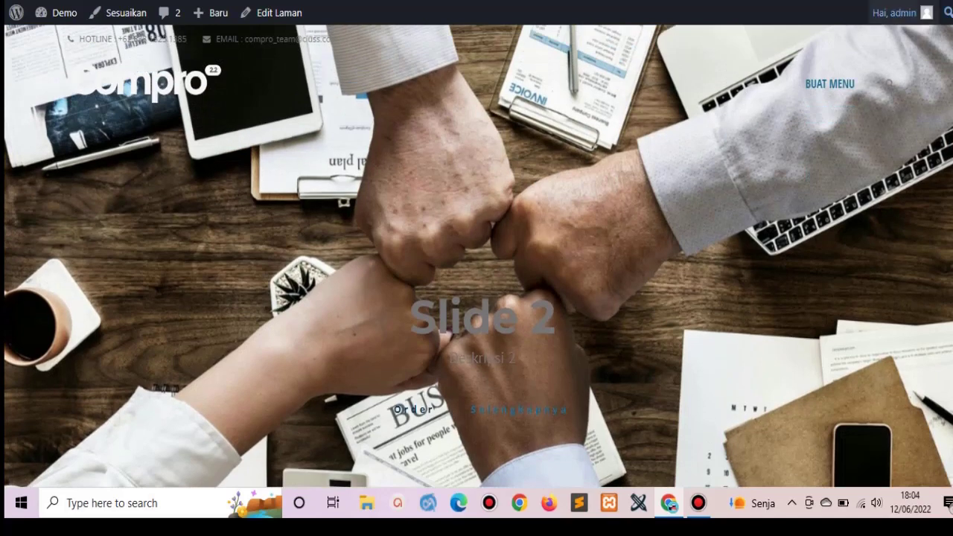
{"action": "key", "text": "alt+Left"}
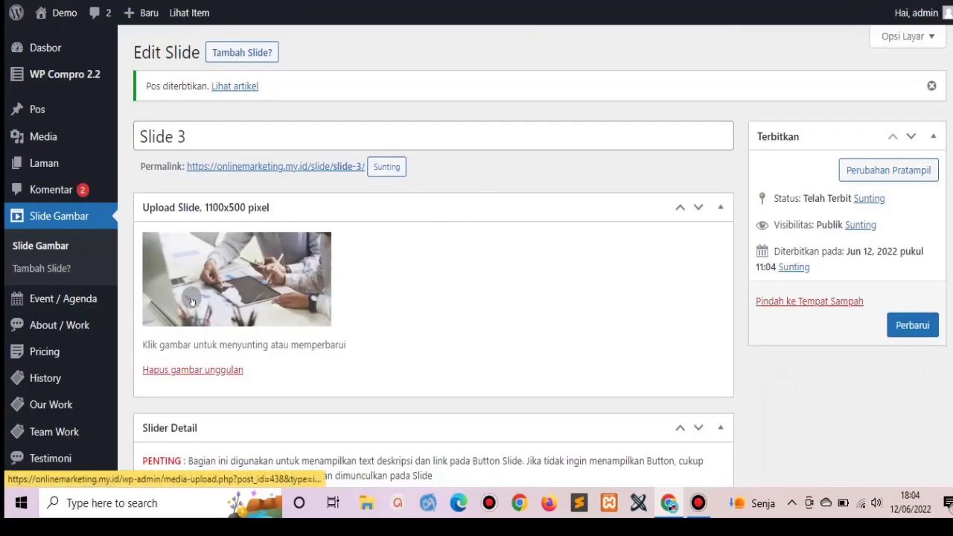
{"action": "mouse_move", "coordinate": [67, 302]}
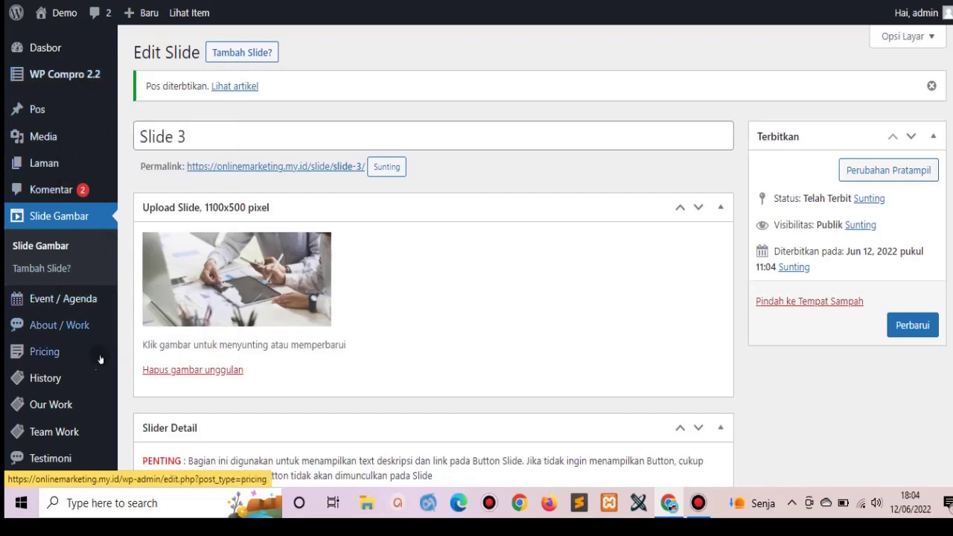
{"action": "mouse_move", "coordinate": [74, 334]}
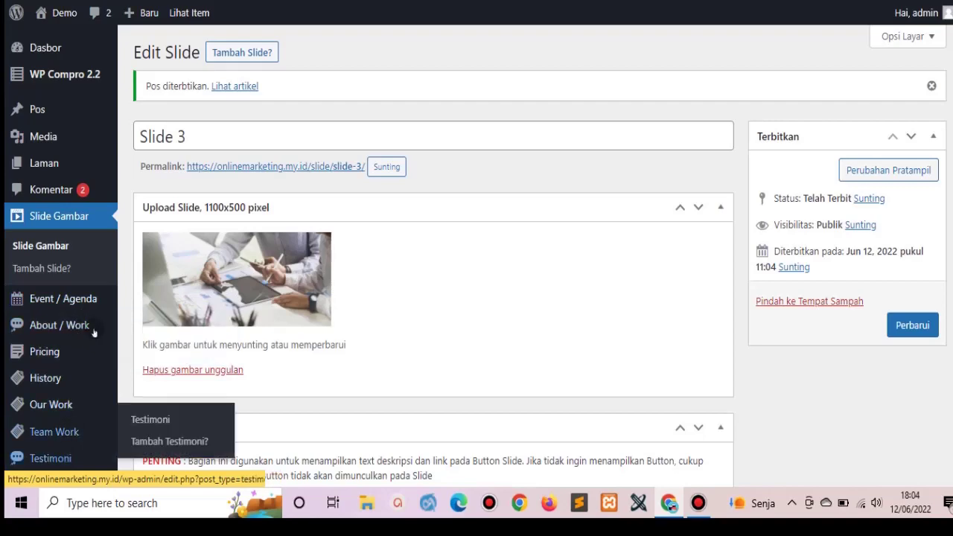
Open WP Compro's Company Profile settings and browse the media library for a logo without choosing one
{"action": "left_click", "coordinate": [85, 76]}
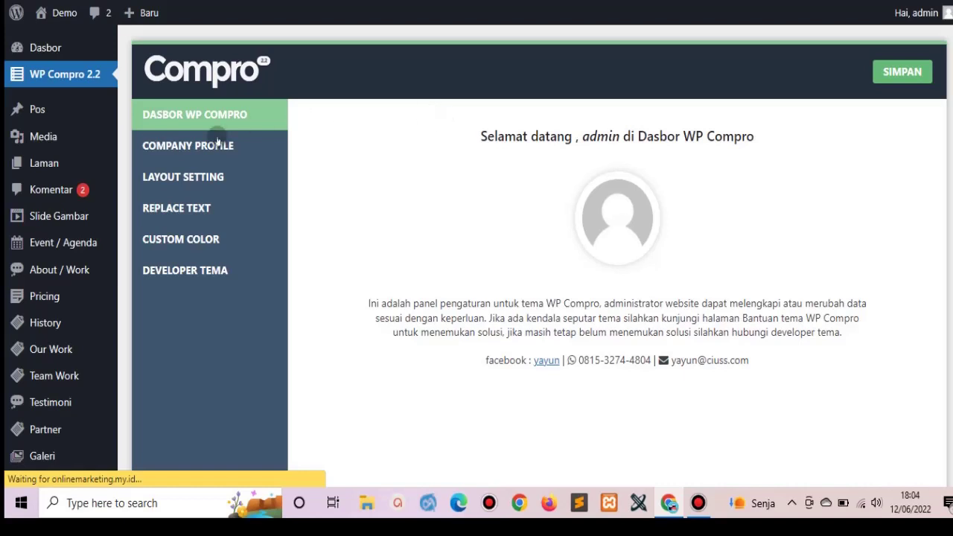
{"action": "left_click", "coordinate": [214, 143]}
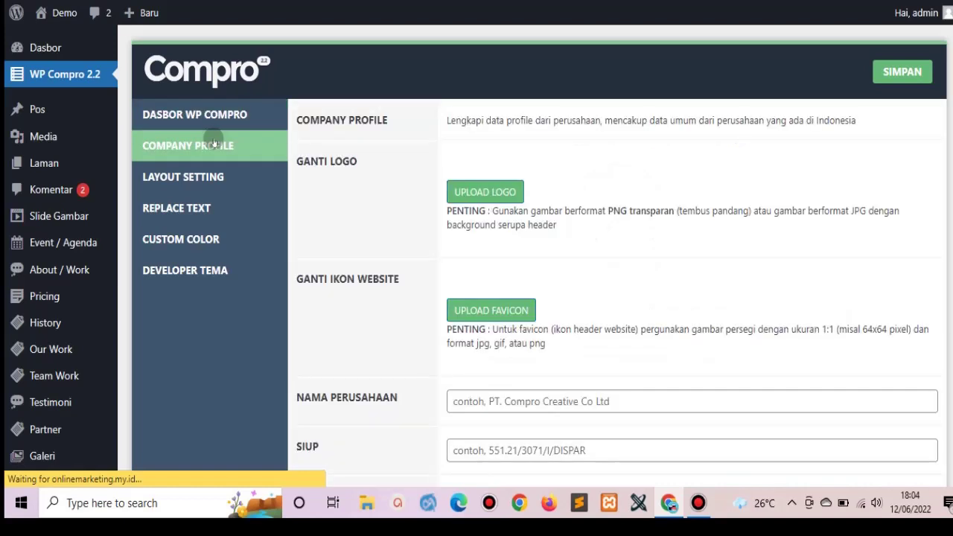
{"action": "left_click", "coordinate": [496, 192]}
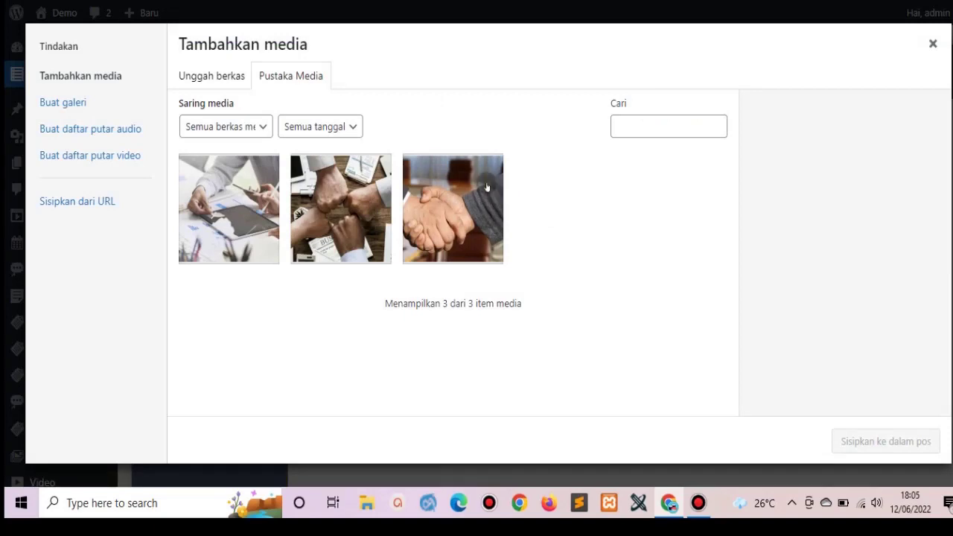
{"action": "left_click", "coordinate": [933, 43]}
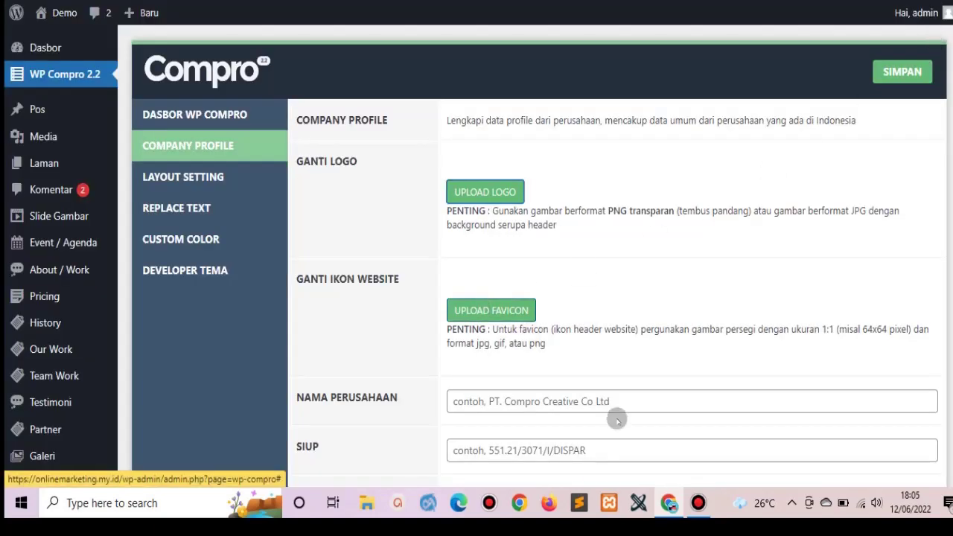
Enter 'PT. Anti Rugi' as Nama Perusahaan and save the settings with SIMPAN
{"action": "left_click", "coordinate": [555, 402]}
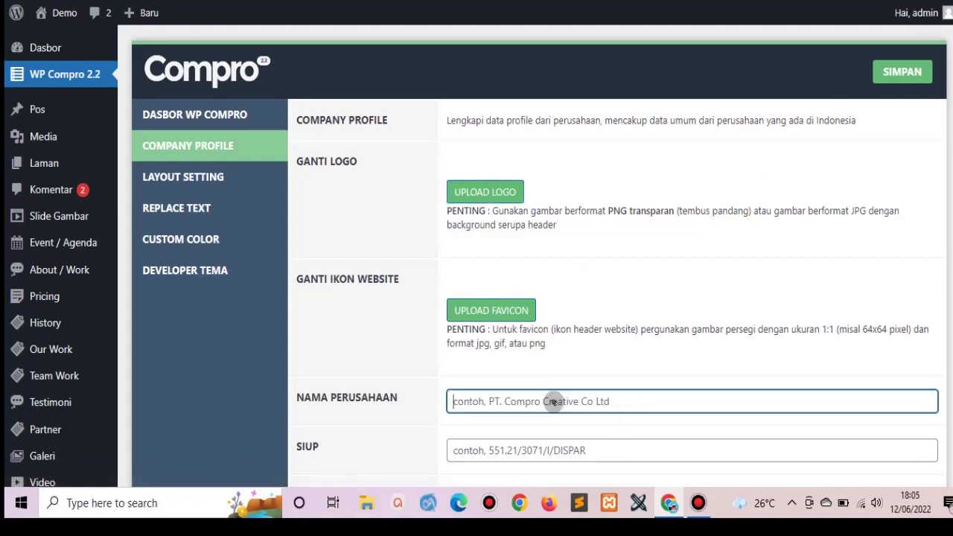
{"action": "type", "text": "PT. Anti Rugi"}
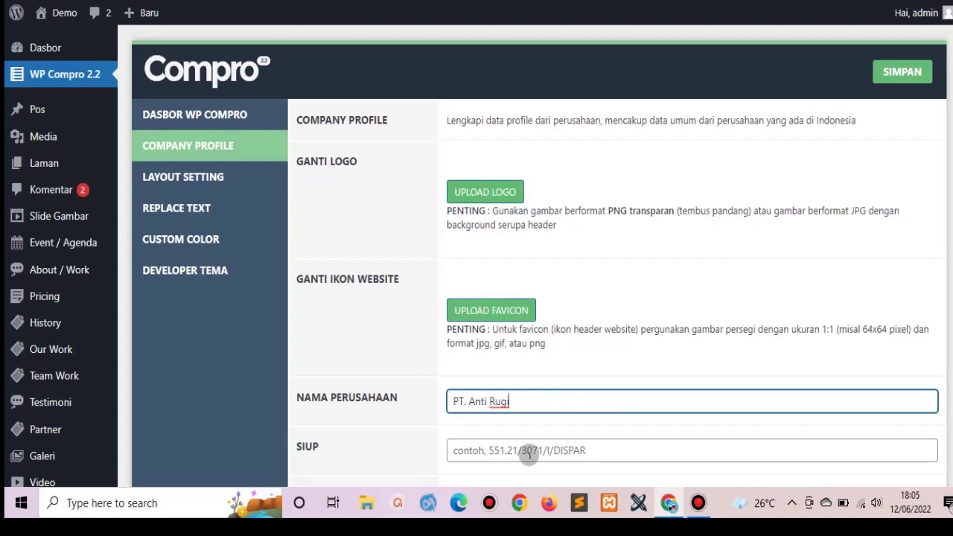
{"action": "scroll", "coordinate": [618, 298], "scroll_direction": "down", "scroll_amount": 7}
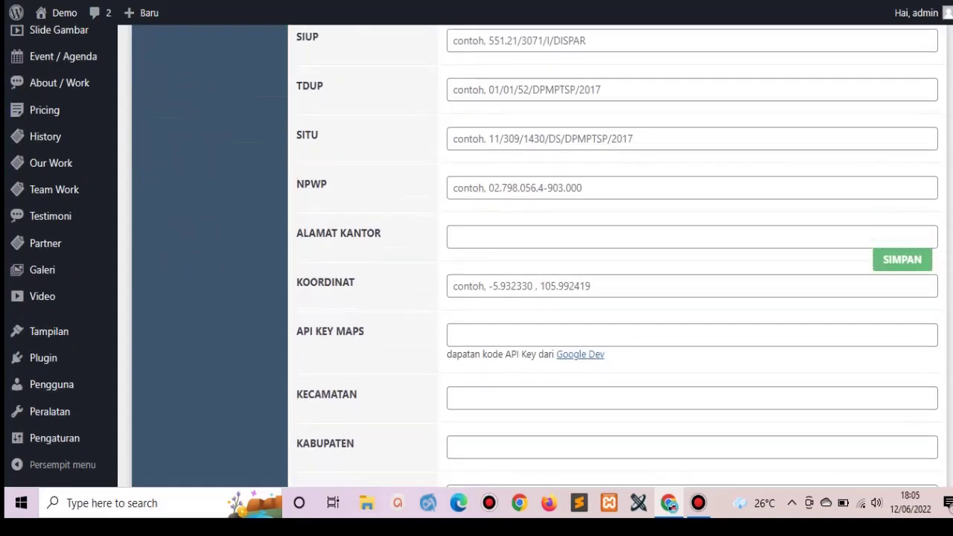
{"action": "scroll", "coordinate": [908, 313], "scroll_direction": "down", "scroll_amount": 5}
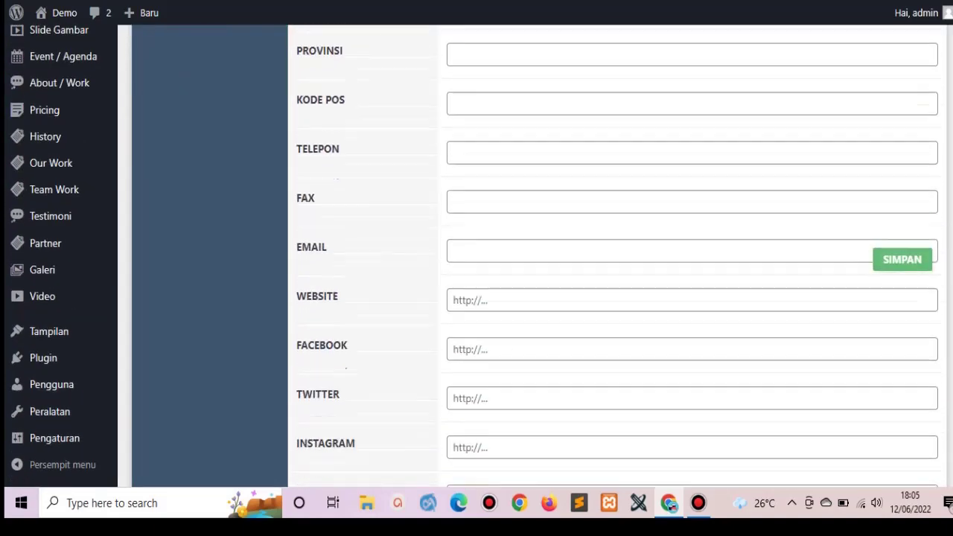
{"action": "left_click", "coordinate": [898, 262]}
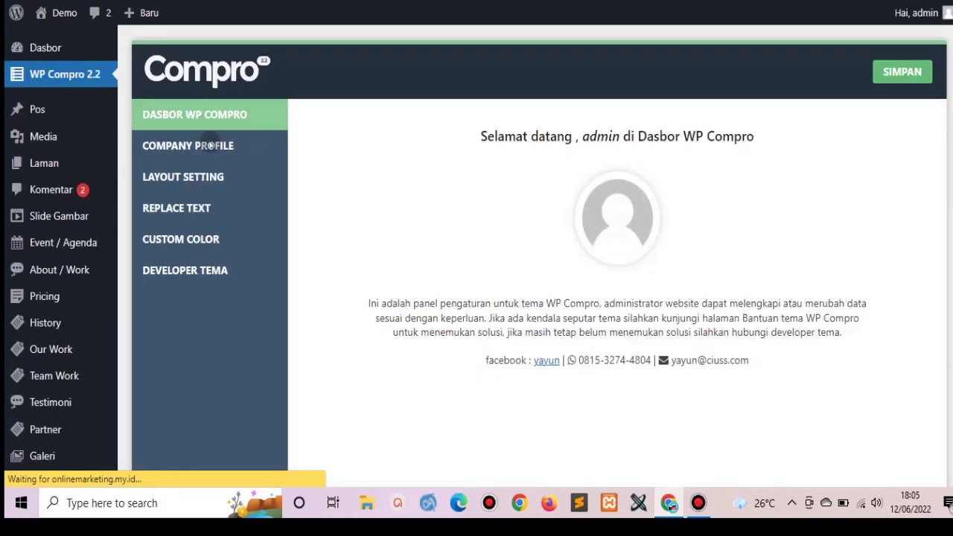
{"action": "left_click", "coordinate": [211, 146]}
In Layout Setting, set a boxed site layout, header style 2 and a responsive slider
{"action": "left_click", "coordinate": [192, 176]}
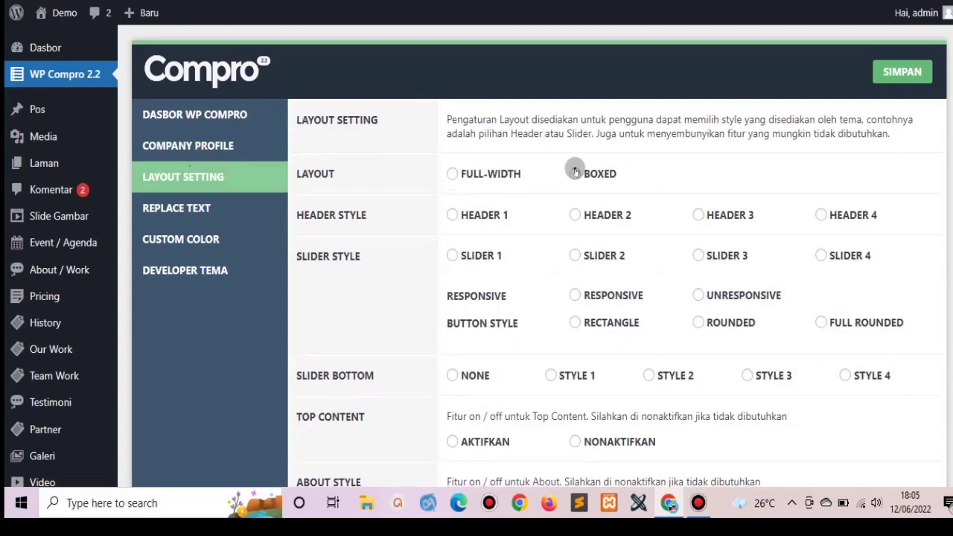
{"action": "left_click", "coordinate": [574, 172]}
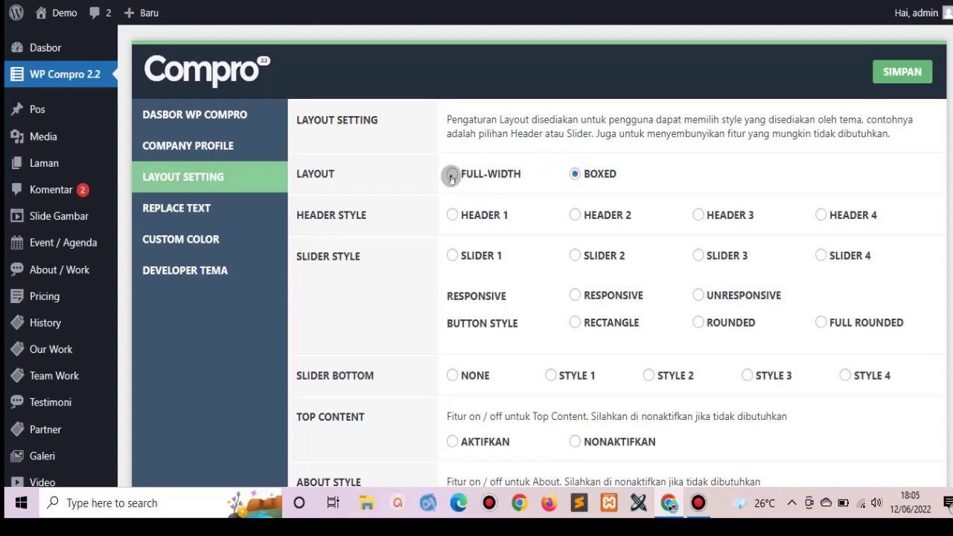
{"action": "left_click", "coordinate": [577, 174]}
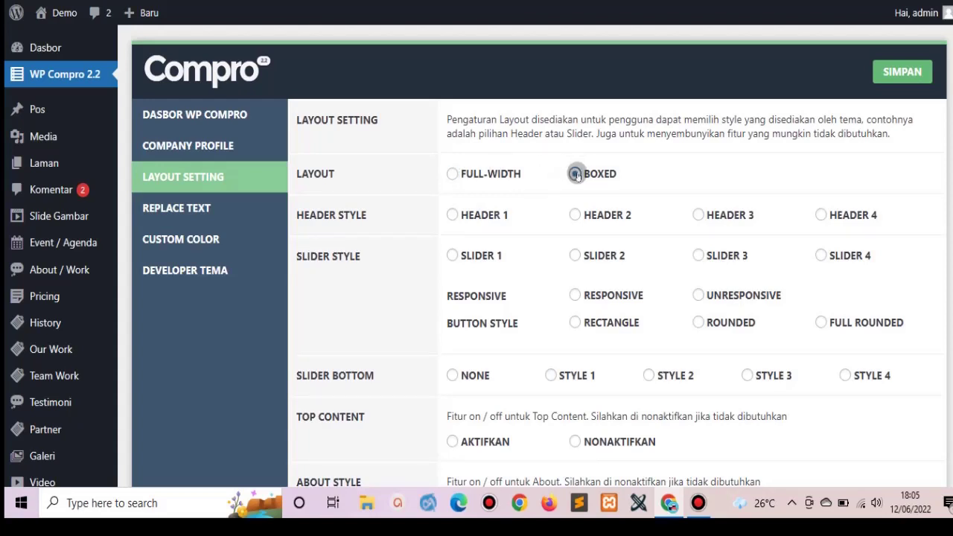
{"action": "left_click", "coordinate": [574, 215]}
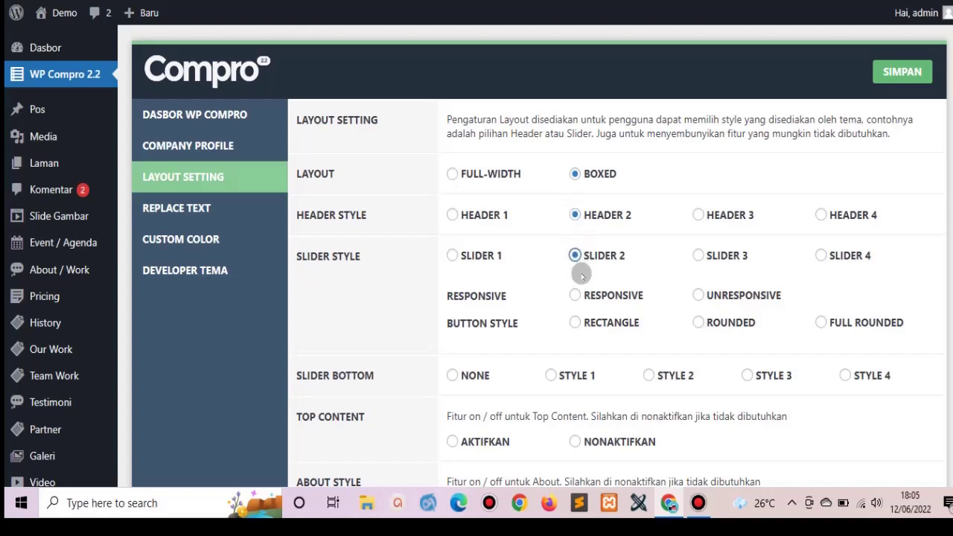
{"action": "left_click", "coordinate": [577, 296]}
{"action": "left_click", "coordinate": [947, 260]}
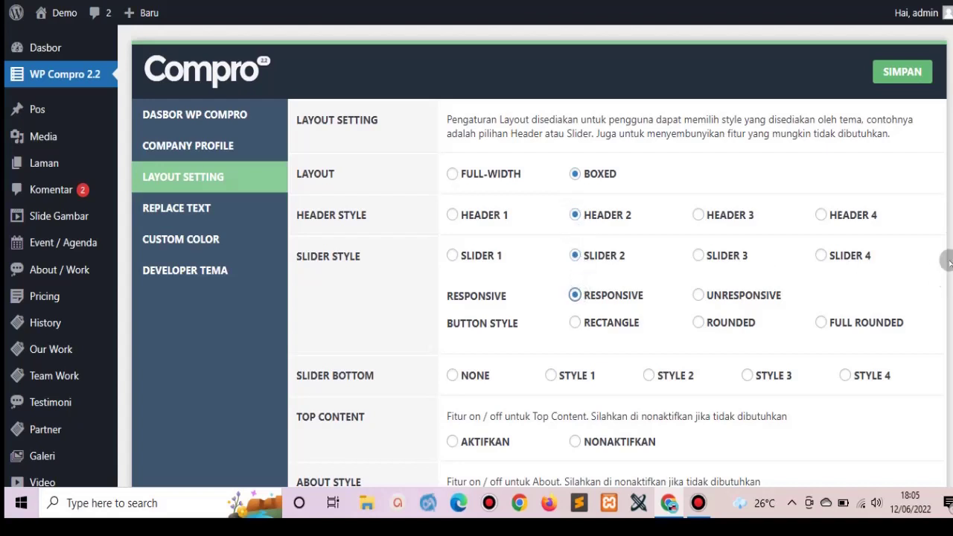
{"action": "scroll", "coordinate": [947, 261], "scroll_direction": "down", "scroll_amount": 3}
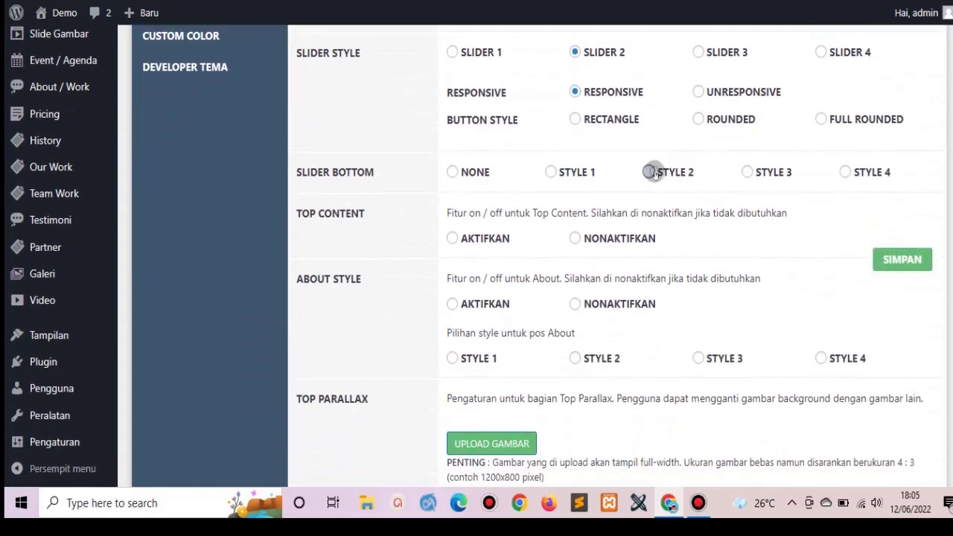
Use style 2 below the slider and enable top content, About (style 1), parallax, Our Works and testimonial sections
{"action": "left_click", "coordinate": [649, 172]}
{"action": "left_click", "coordinate": [453, 237]}
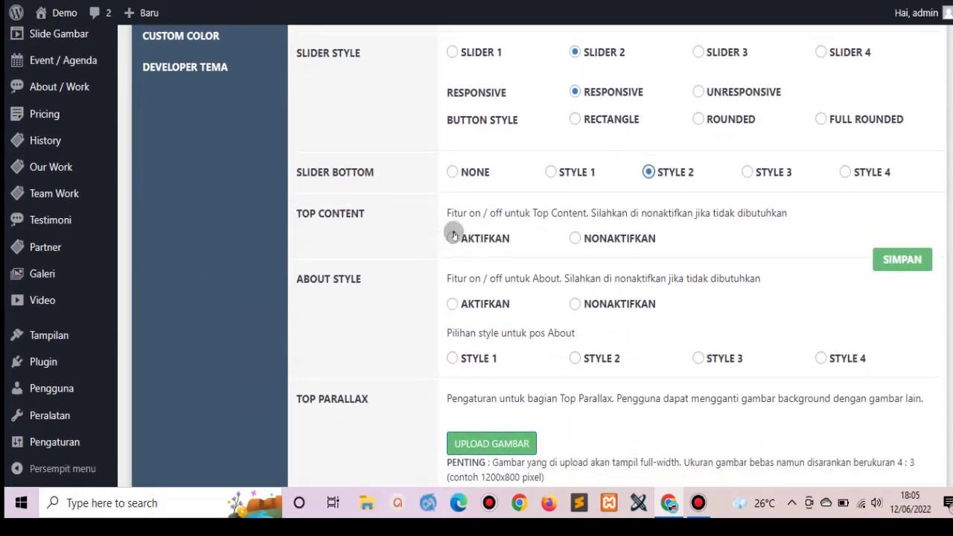
{"action": "left_click", "coordinate": [452, 304]}
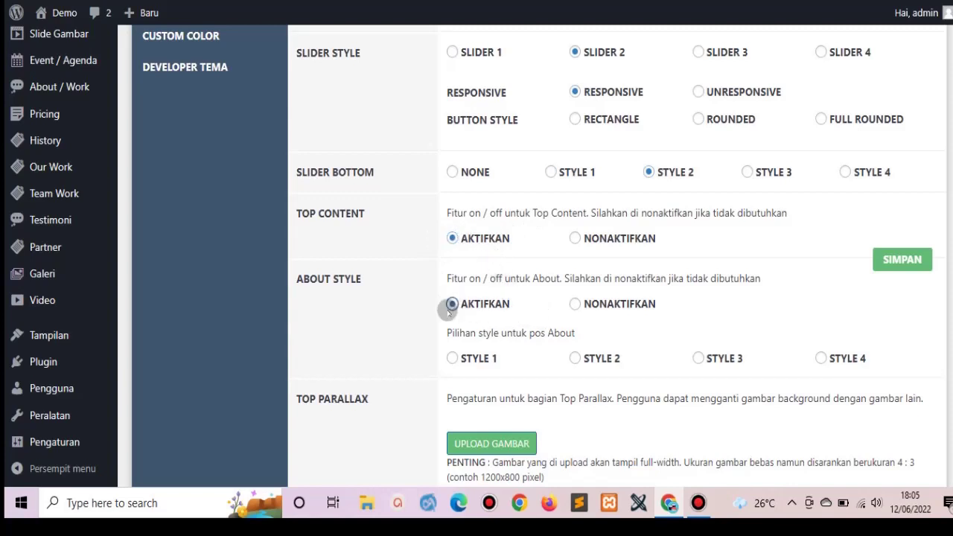
{"action": "left_click", "coordinate": [449, 362]}
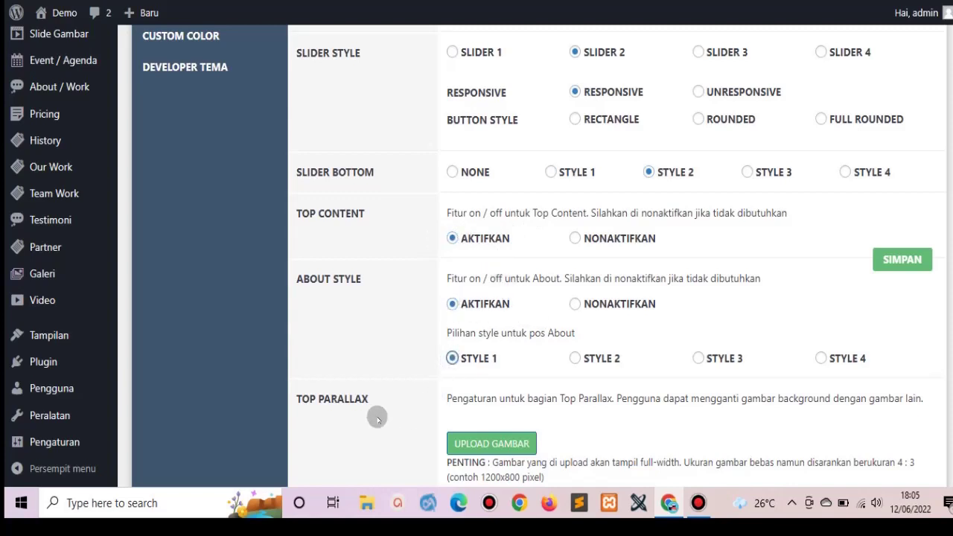
{"action": "scroll", "coordinate": [650, 145], "scroll_direction": "down", "scroll_amount": 6}
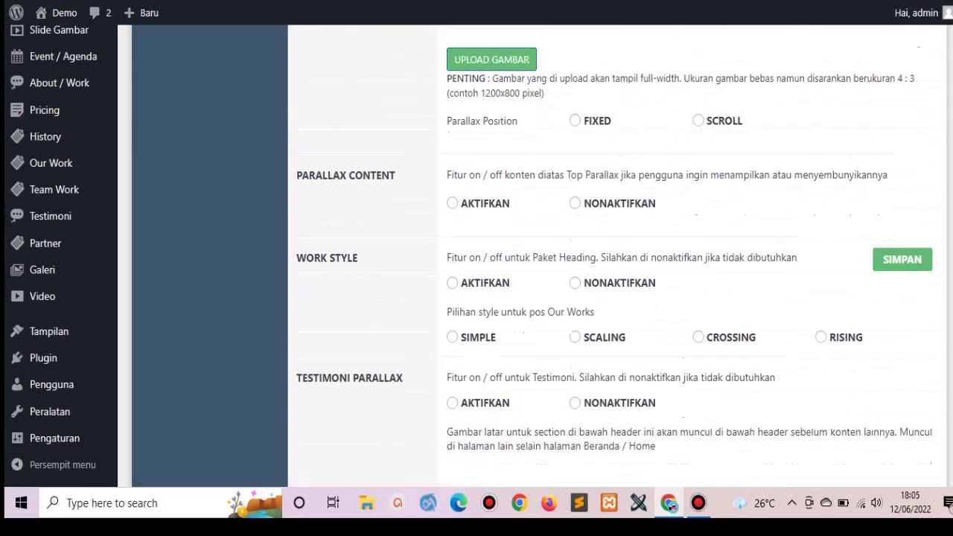
{"action": "left_click", "coordinate": [650, 146]}
{"action": "left_click", "coordinate": [452, 144]}
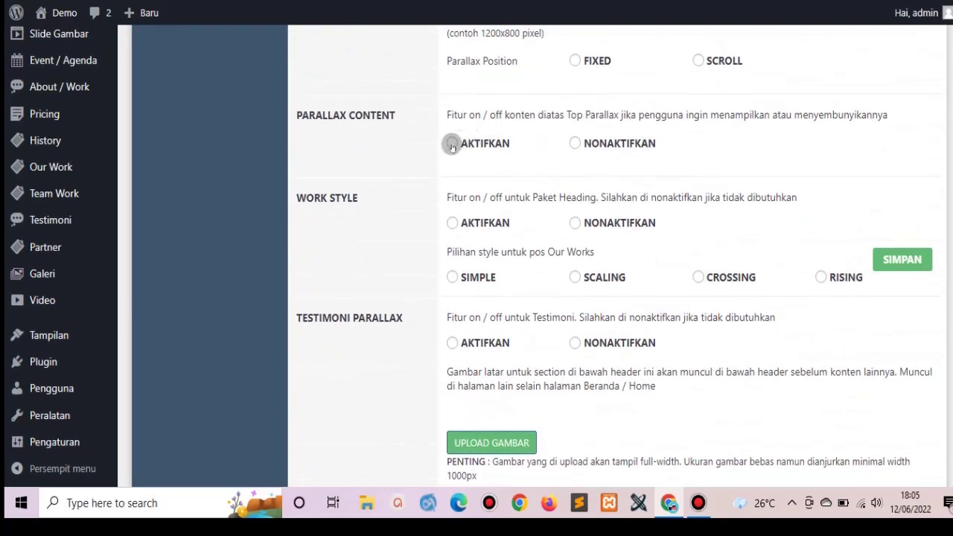
{"action": "left_click", "coordinate": [452, 223]}
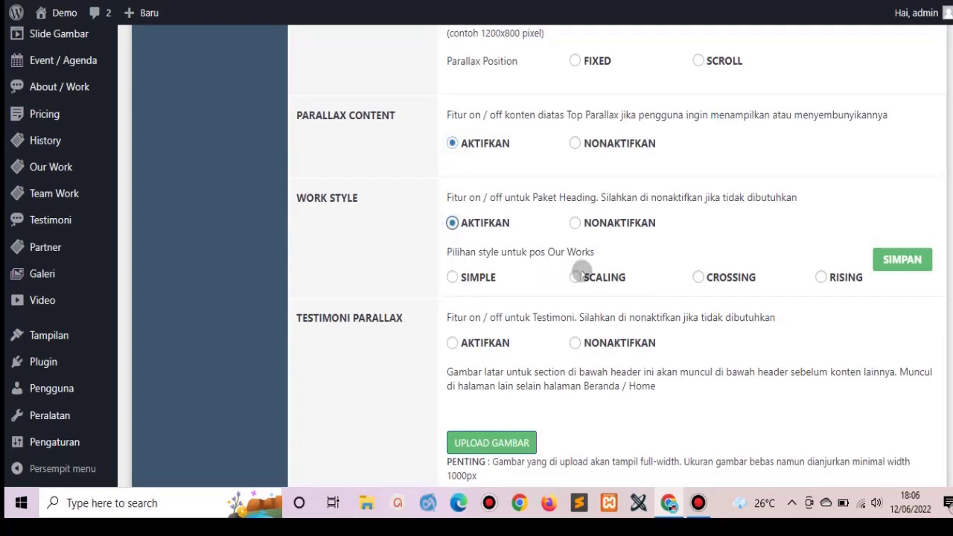
{"action": "left_click", "coordinate": [452, 342]}
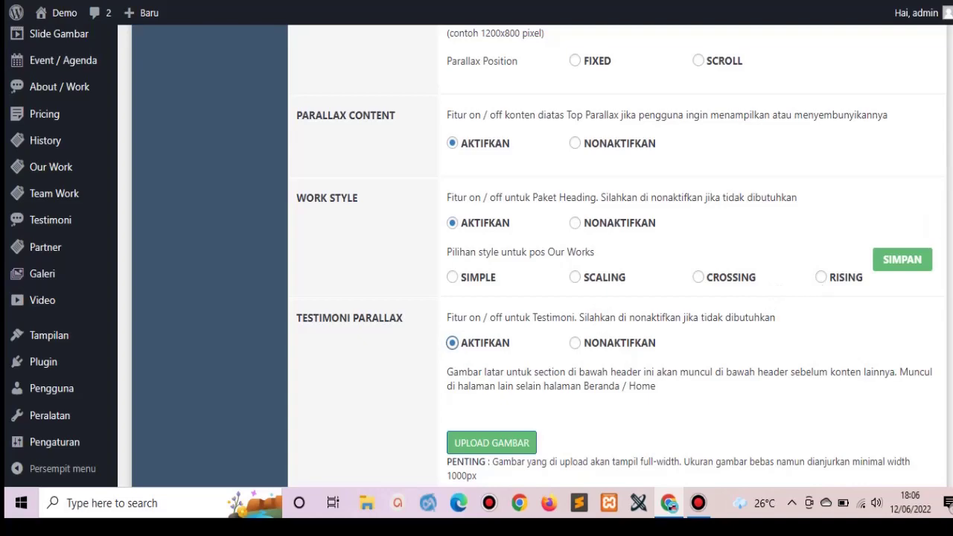
Enable the package selection, pricing table, Call Us and team sections on the homepage
{"action": "scroll", "coordinate": [614, 257], "scroll_direction": "down", "scroll_amount": 5}
{"action": "left_click", "coordinate": [454, 146]}
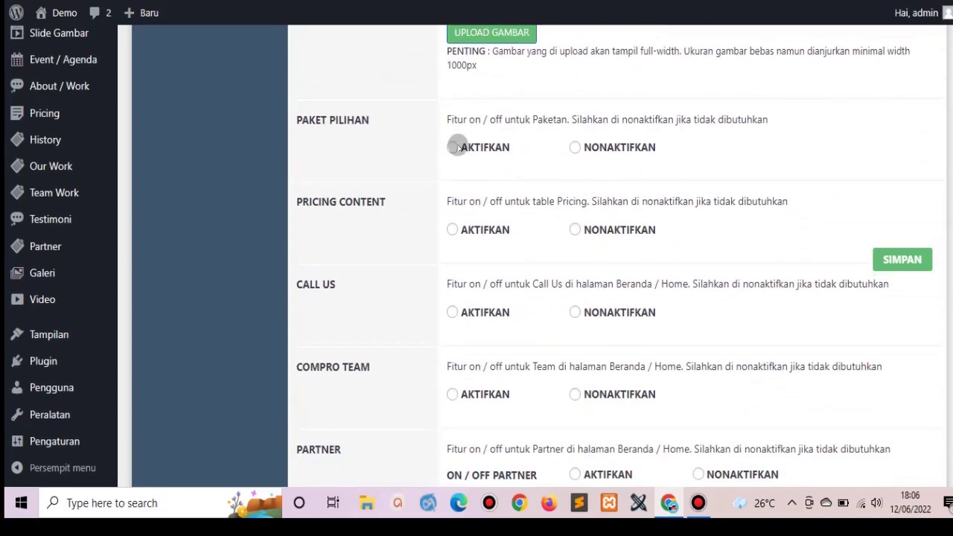
{"action": "left_click", "coordinate": [452, 230]}
{"action": "left_click", "coordinate": [452, 313]}
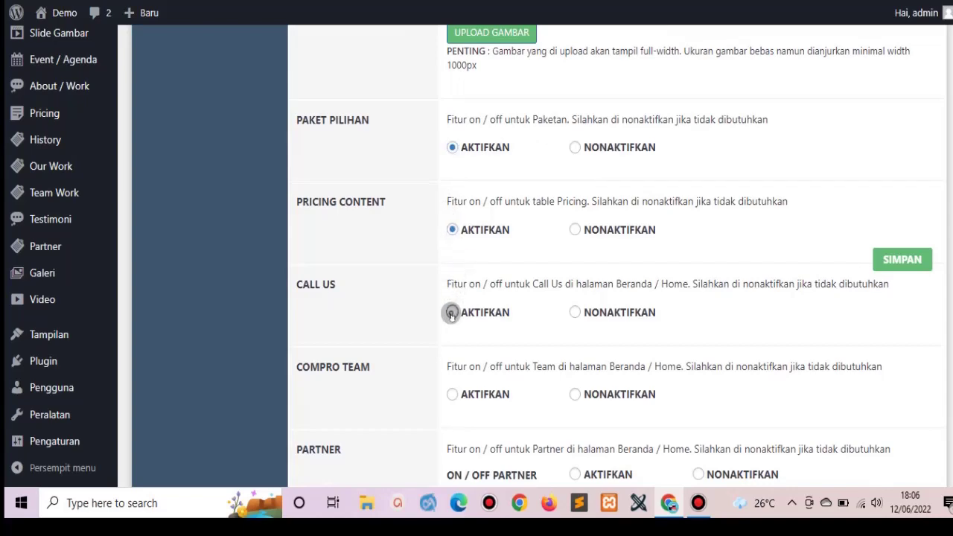
{"action": "left_click", "coordinate": [453, 394]}
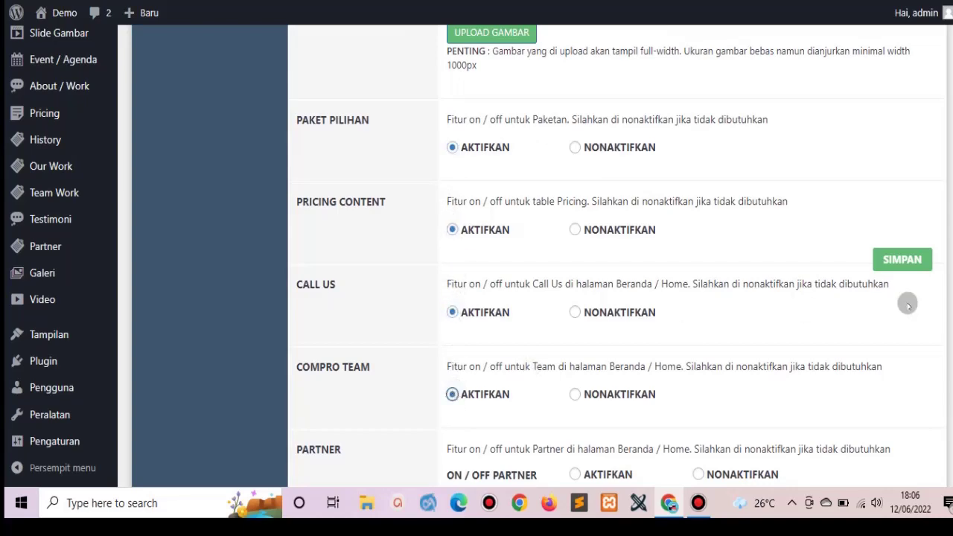
Set Google Maps to NONAKTIFKAN and Footer Widget to OFF ALL PAGE, then save with SIMPAN
{"action": "scroll", "coordinate": [617, 253], "scroll_direction": "down", "scroll_amount": 5}
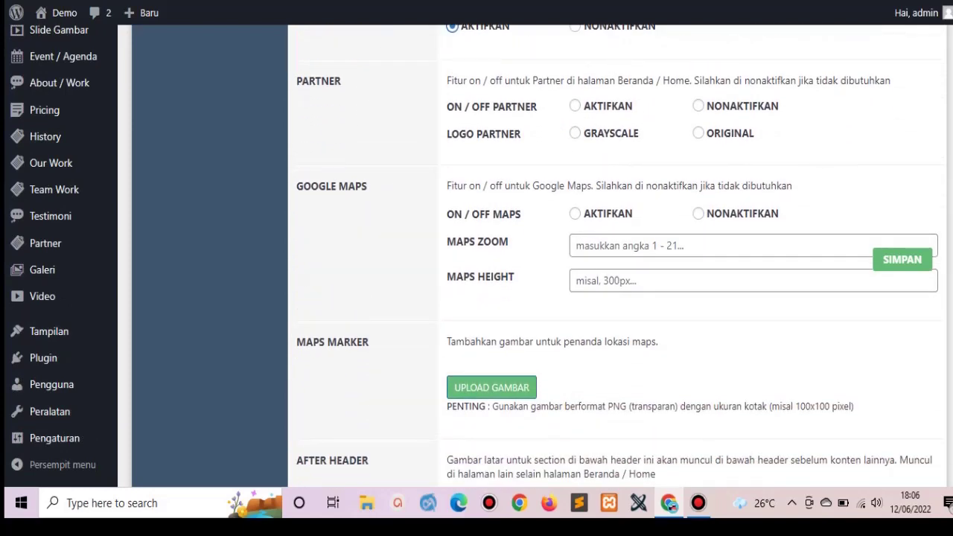
{"action": "scroll", "coordinate": [617, 256], "scroll_direction": "down", "scroll_amount": 1}
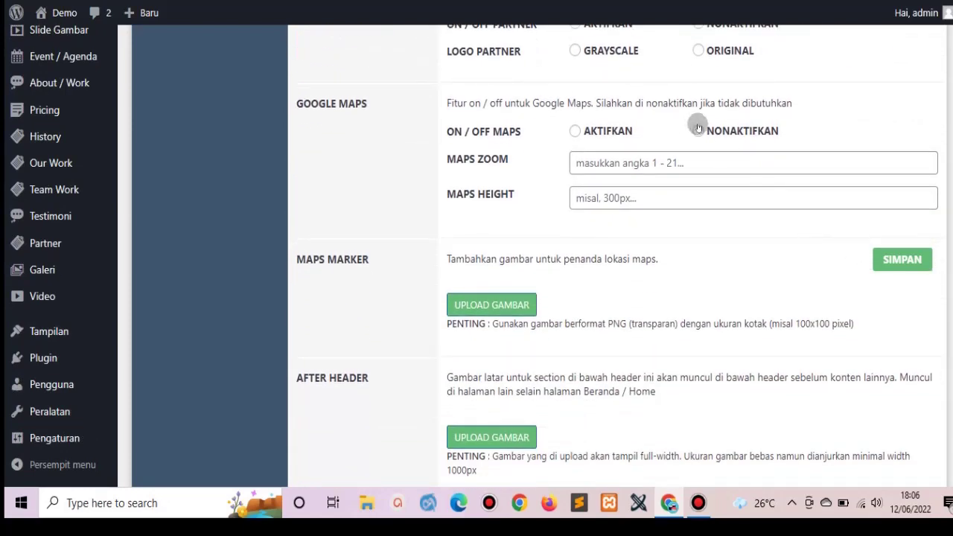
{"action": "left_click", "coordinate": [697, 130]}
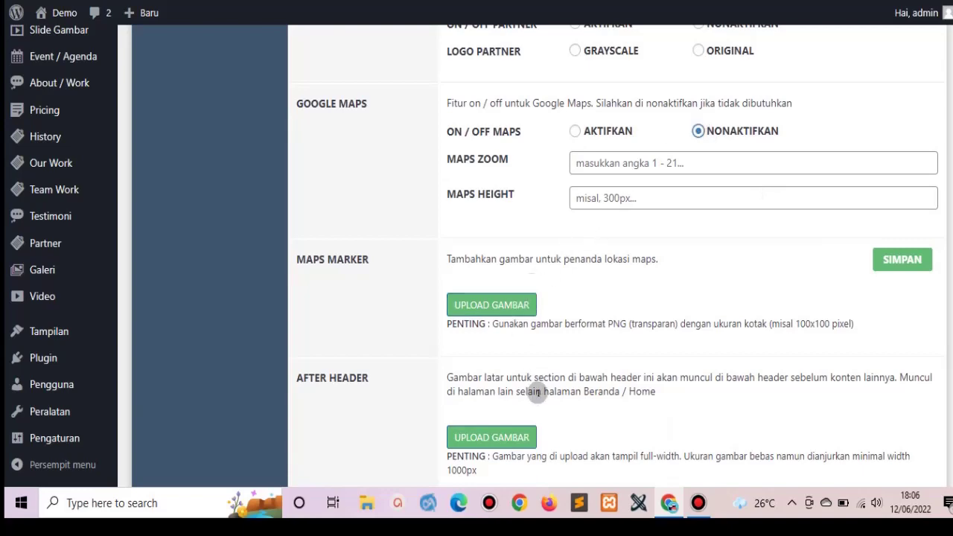
{"action": "scroll", "coordinate": [617, 255], "scroll_direction": "down", "scroll_amount": 3}
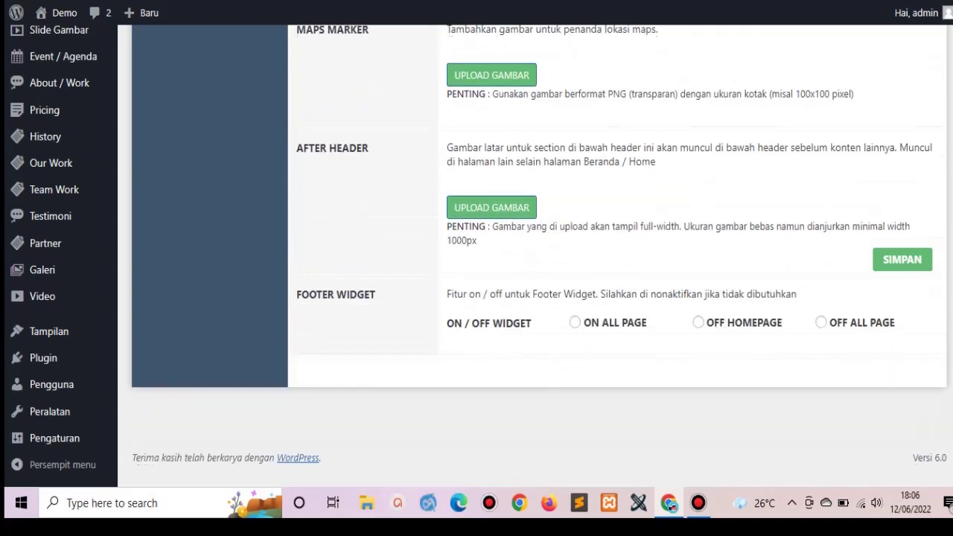
{"action": "left_click", "coordinate": [823, 322]}
{"action": "left_click", "coordinate": [897, 259]}
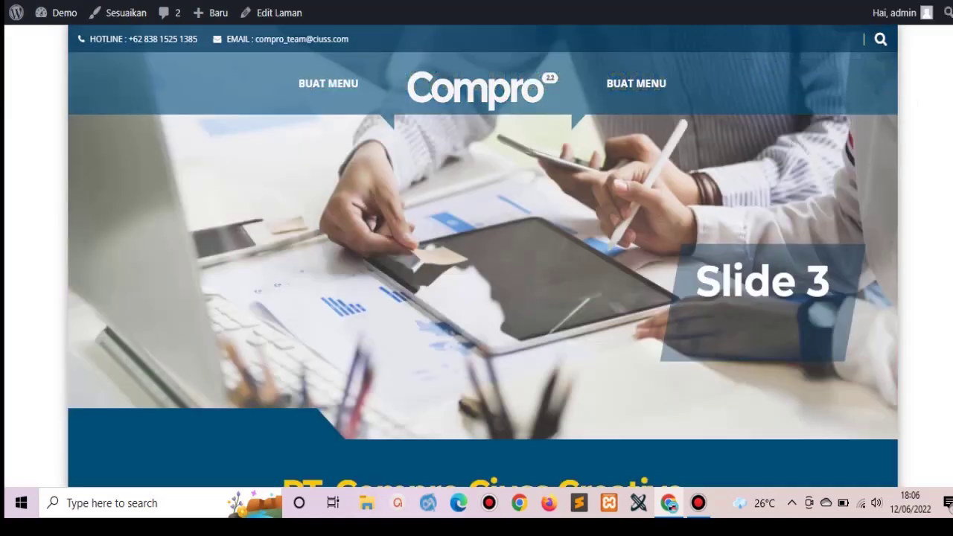
Scroll through the live boxed-layout homepage to review the changes, then jump back to the top
{"action": "scroll", "coordinate": [482, 298], "scroll_direction": "down", "scroll_amount": 15}
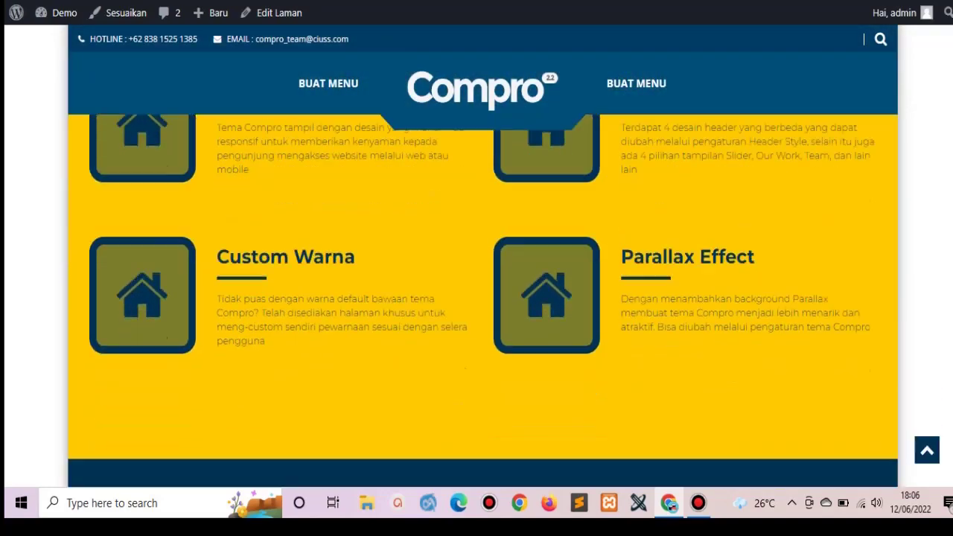
{"action": "scroll", "coordinate": [483, 297], "scroll_direction": "down", "scroll_amount": 10}
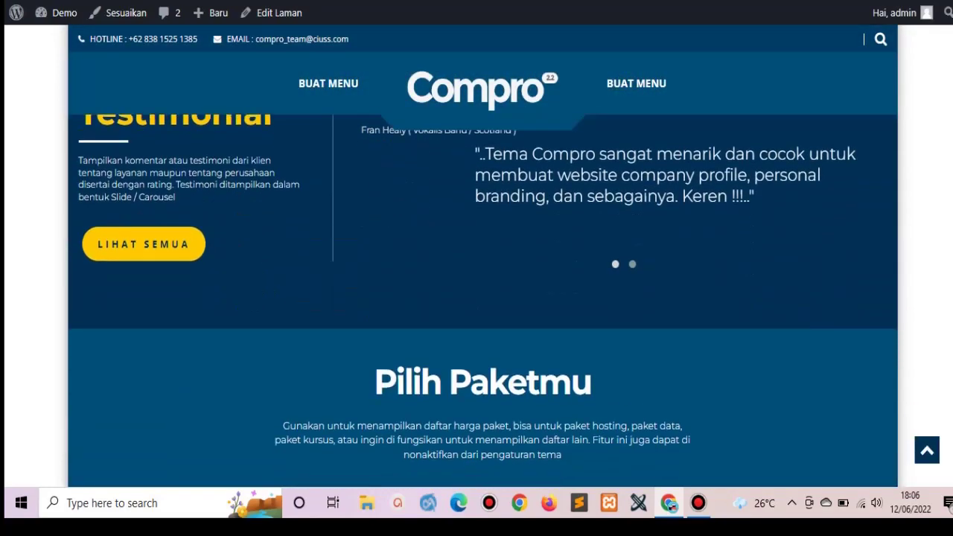
{"action": "scroll", "coordinate": [483, 298], "scroll_direction": "up", "scroll_amount": 5}
{"action": "scroll", "coordinate": [483, 298], "scroll_direction": "down", "scroll_amount": 10}
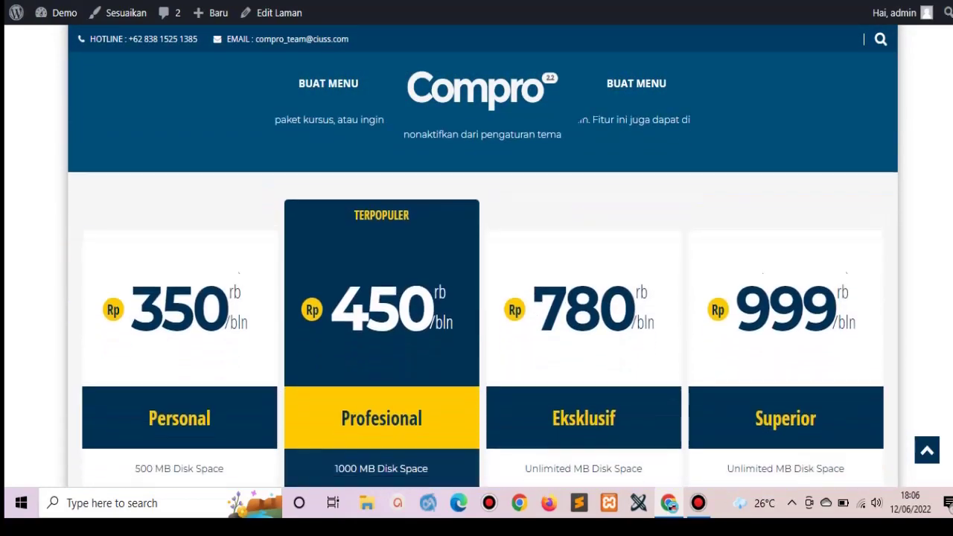
{"action": "scroll", "coordinate": [482, 298], "scroll_direction": "down", "scroll_amount": 8}
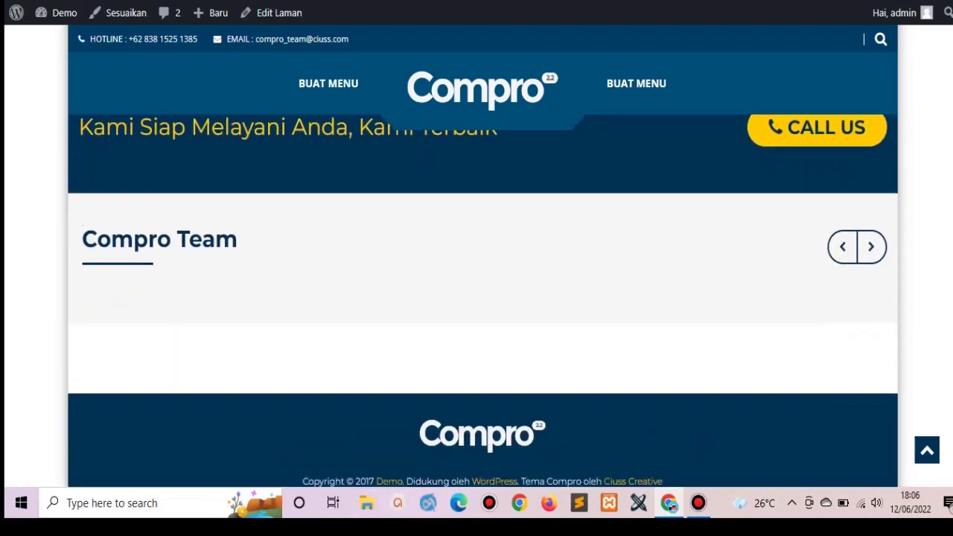
{"action": "scroll", "coordinate": [482, 298], "scroll_direction": "up", "scroll_amount": 2}
{"action": "scroll", "coordinate": [483, 298], "scroll_direction": "down", "scroll_amount": 2}
{"action": "key", "text": "Home"}
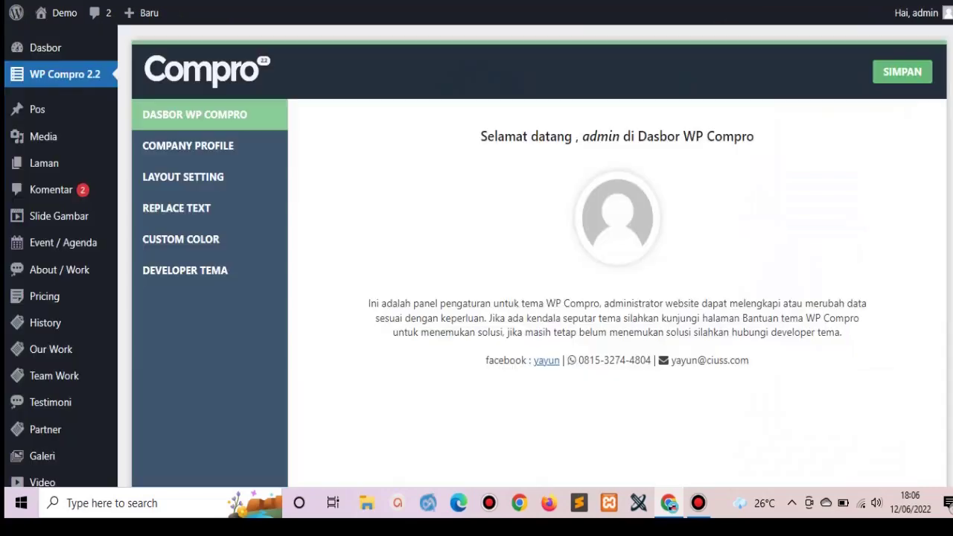
In WP Compro Replace Text, set the header Hotline to 'Hubungi' and Email to a generic admin e-mail address
{"action": "left_click", "coordinate": [196, 177]}
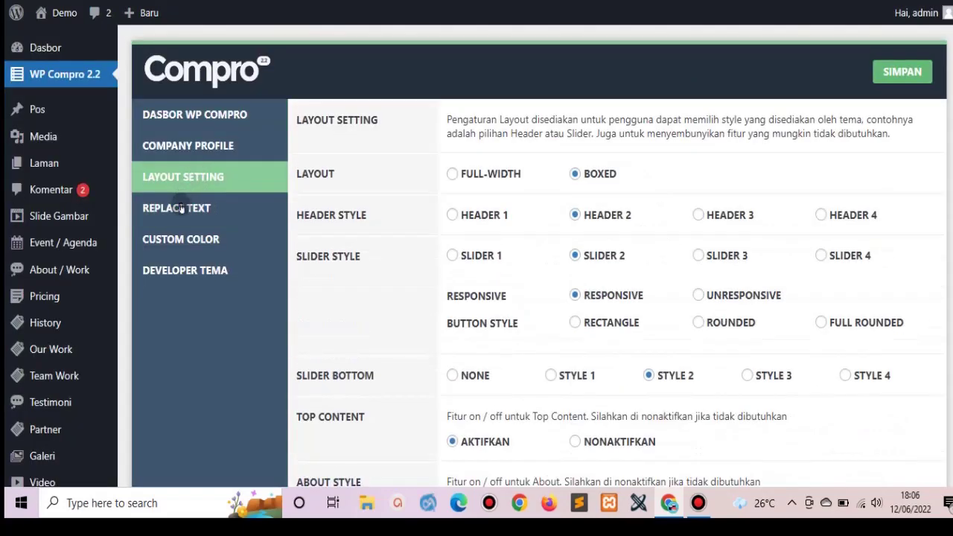
{"action": "left_click", "coordinate": [180, 209]}
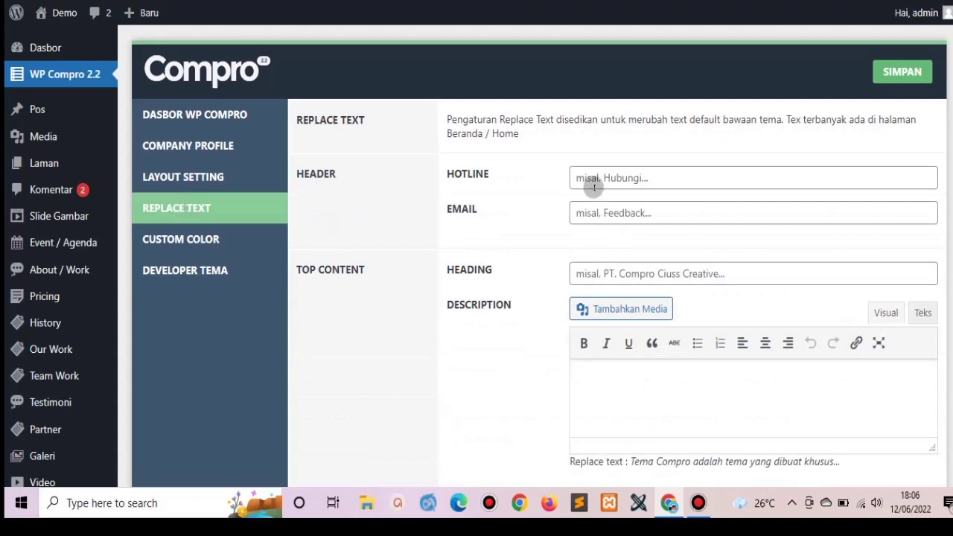
{"action": "left_click", "coordinate": [593, 180]}
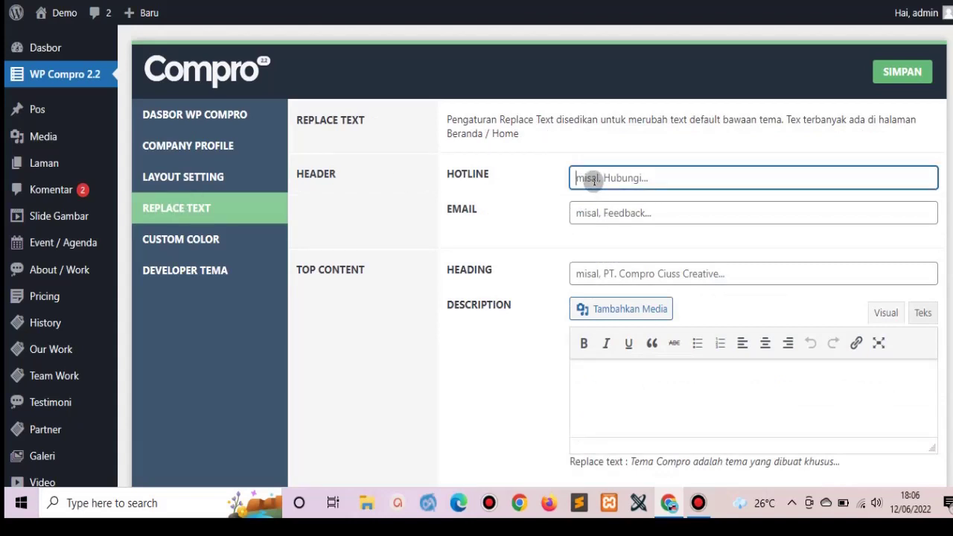
{"action": "type", "text": "Hubungi"}
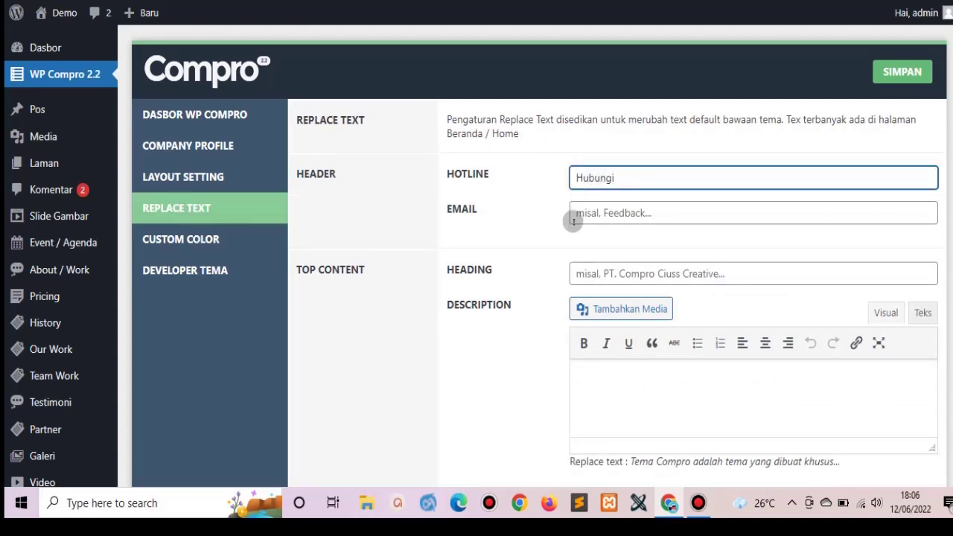
{"action": "left_click", "coordinate": [580, 217]}
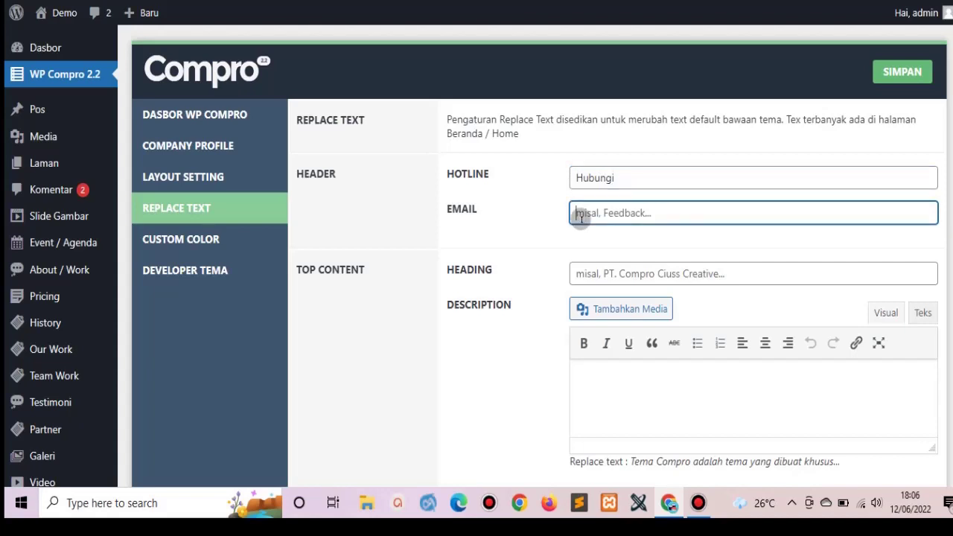
{"action": "type", "text": "admin"}
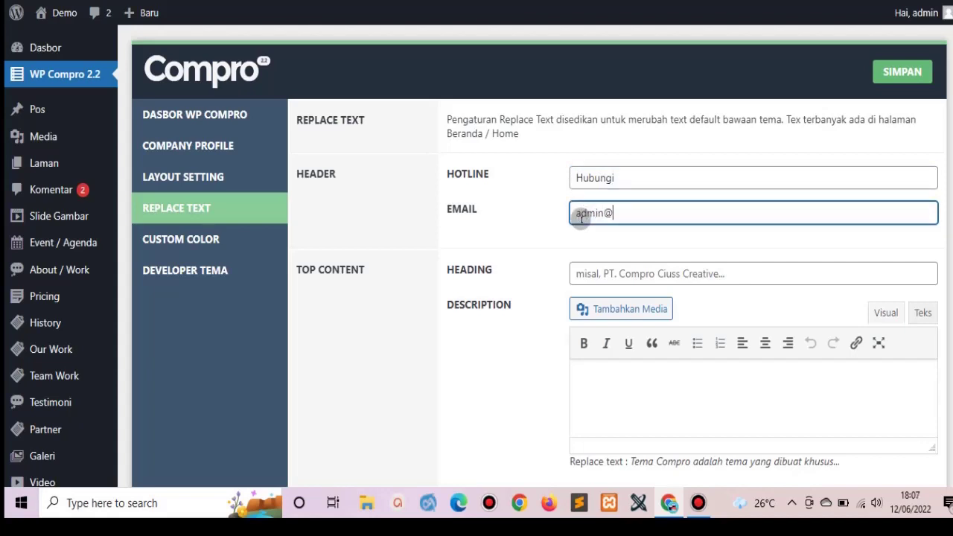
{"action": "type", "text": "@namadomain.com"}
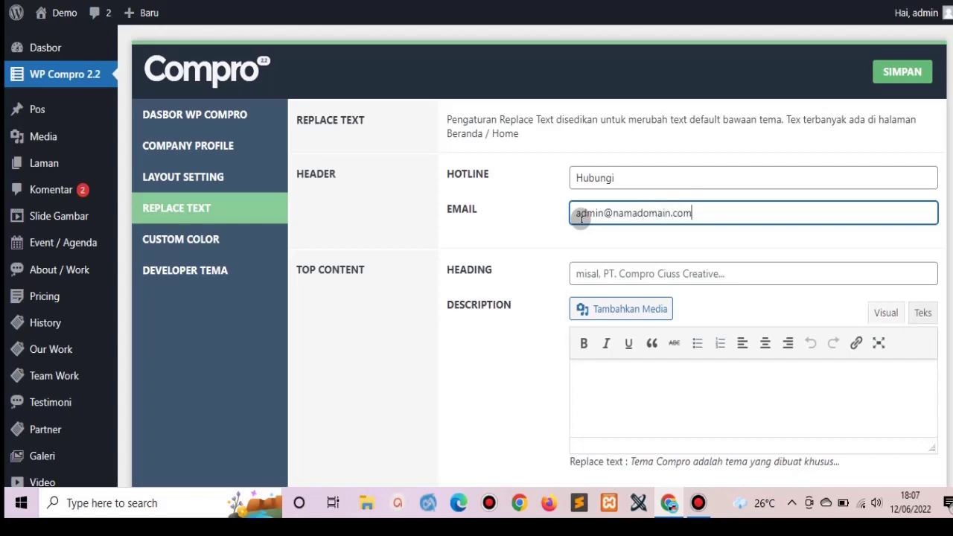
{"action": "left_click", "coordinate": [596, 274]}
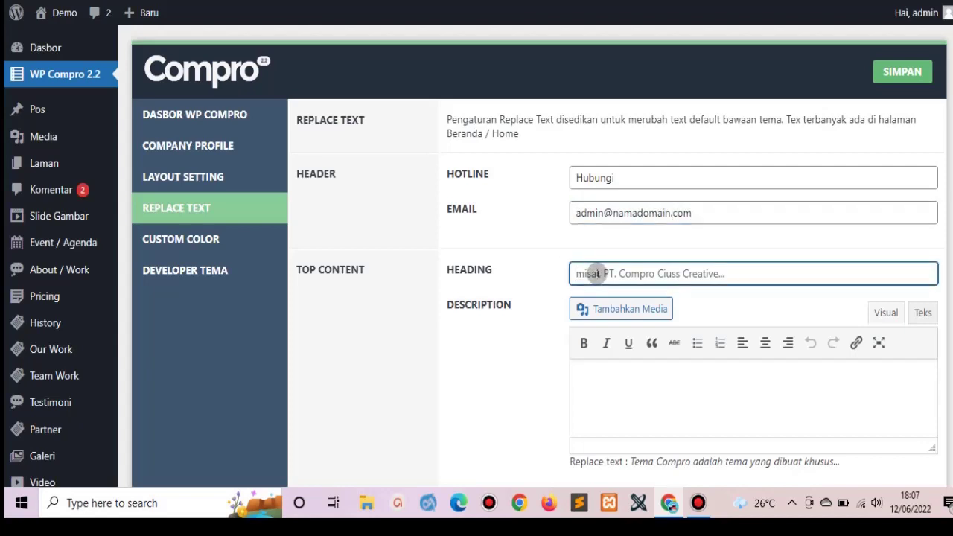
Title Top Content 'PT. Anti Rugi' and describe it as 'adalah nama samaran dari PT. Mau Untung'
{"action": "type", "text": "PT."}
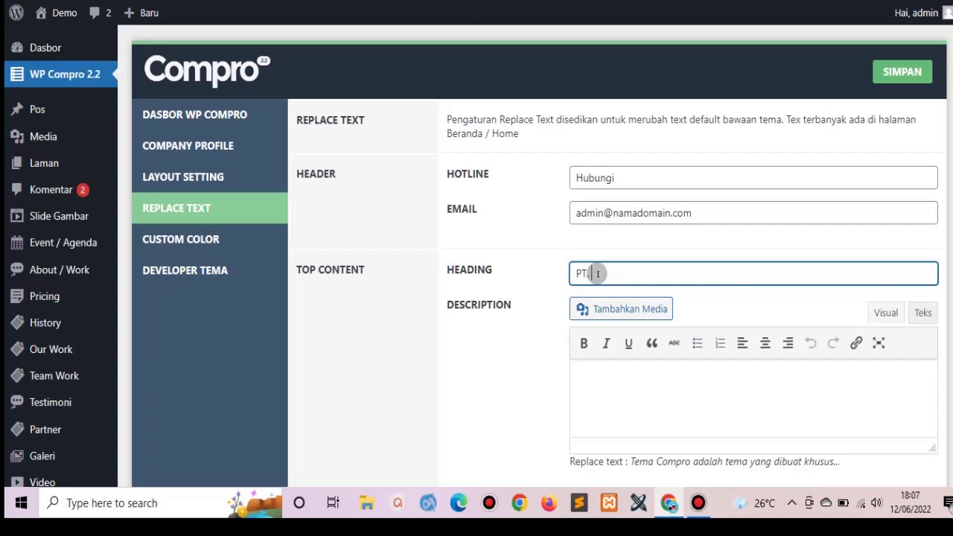
{"action": "type", "text": " Anti Rugi"}
{"action": "double_click", "coordinate": [650, 274]}
{"action": "triple_click", "coordinate": [650, 274]}
{"action": "key", "text": "ctrl+c"}
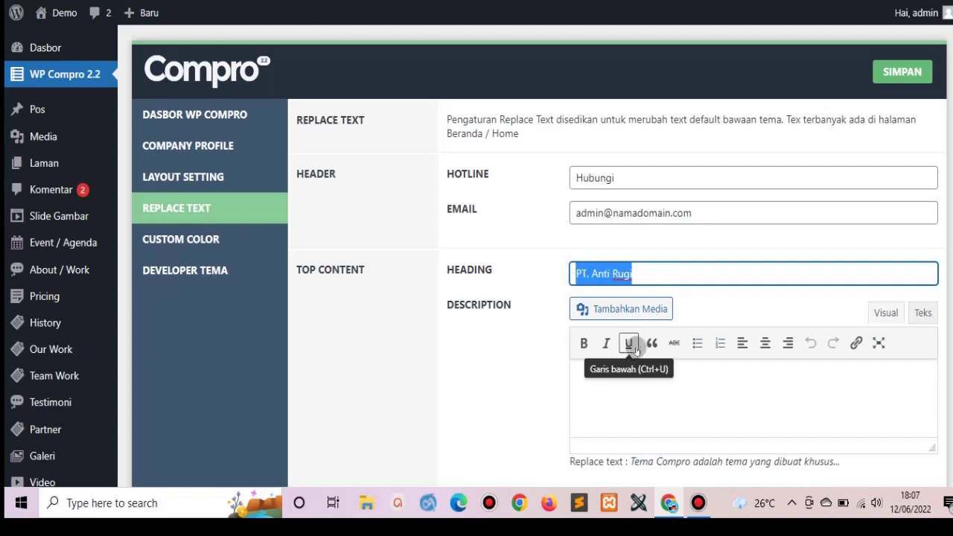
{"action": "left_click", "coordinate": [619, 373]}
{"action": "key", "text": "ctrl+v"}
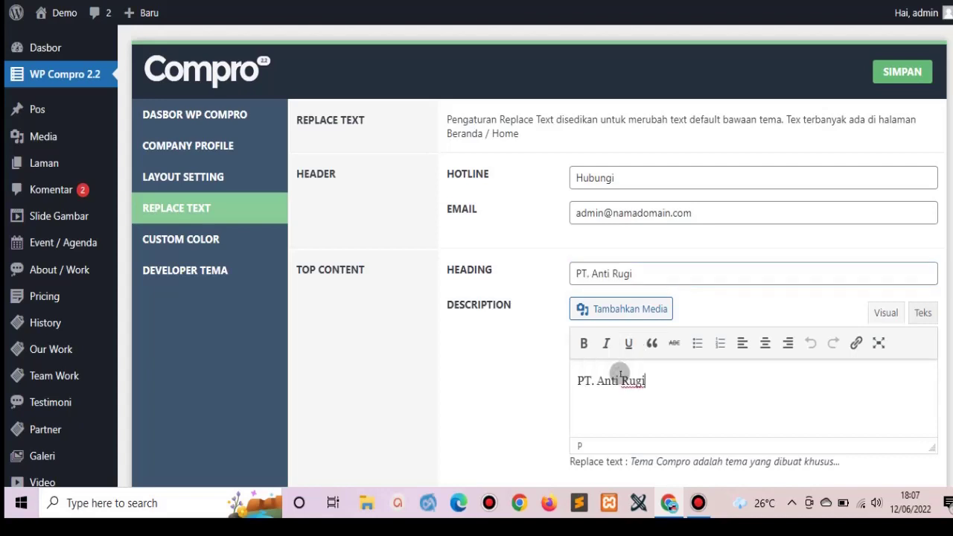
{"action": "type", "text": "adalah nama sa"}
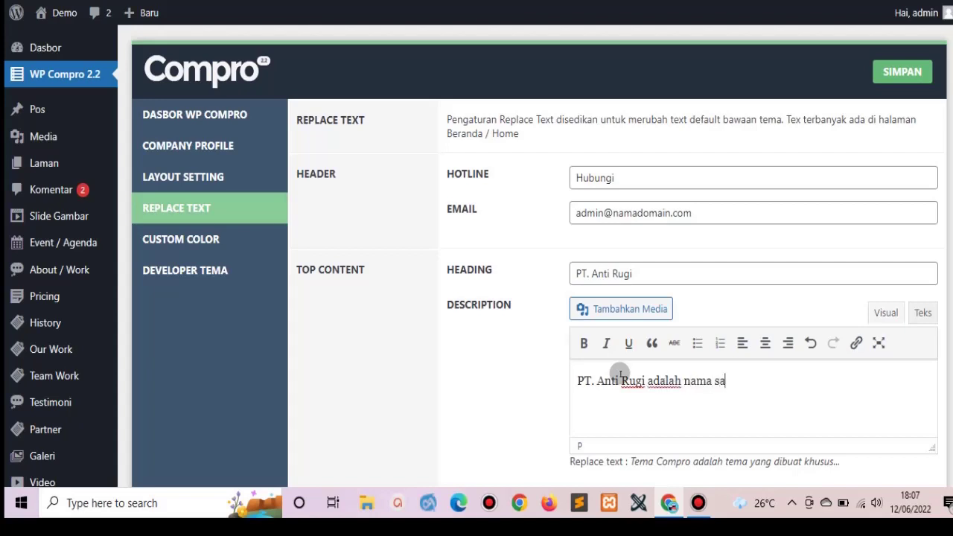
{"action": "type", "text": "maran d"}
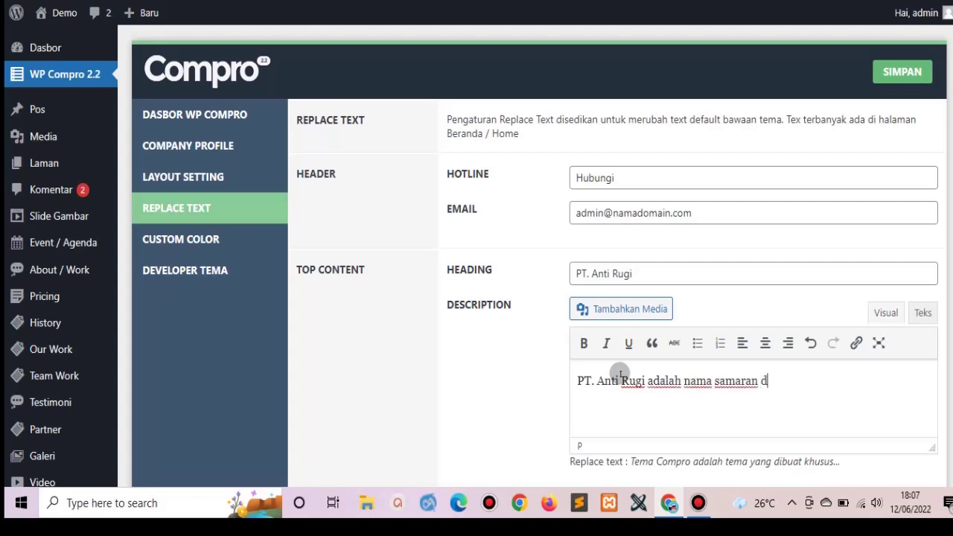
{"action": "type", "text": "ari PT. Mau Untung."}
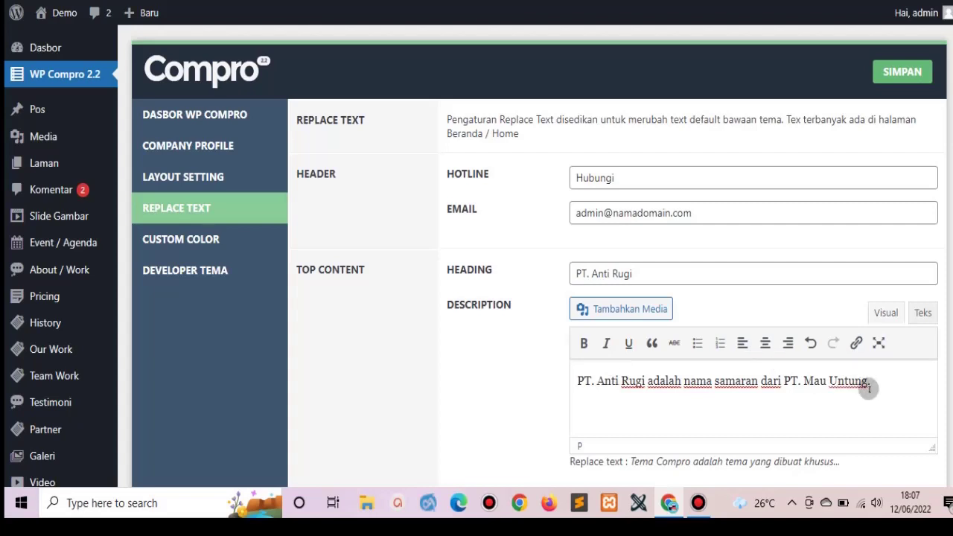
Repeat the Top Content description sentence several times and centre-align it
{"action": "triple_click", "coordinate": [904, 377]}
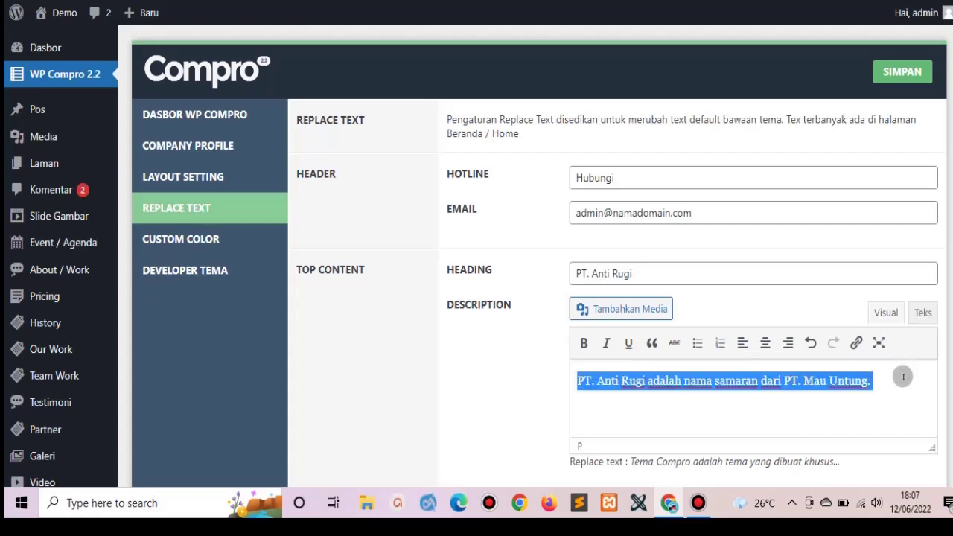
{"action": "key", "text": "ctrl+c"}
{"action": "left_click", "coordinate": [902, 377]}
{"action": "key", "text": "ctrl+v"}
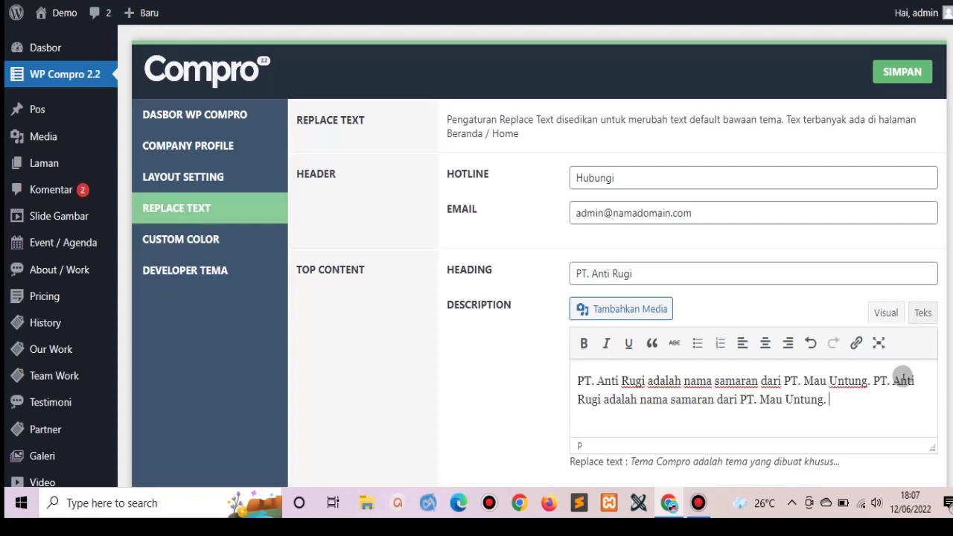
{"action": "key", "text": "ctrl+v"}
{"action": "key", "text": "ctrl+v"}
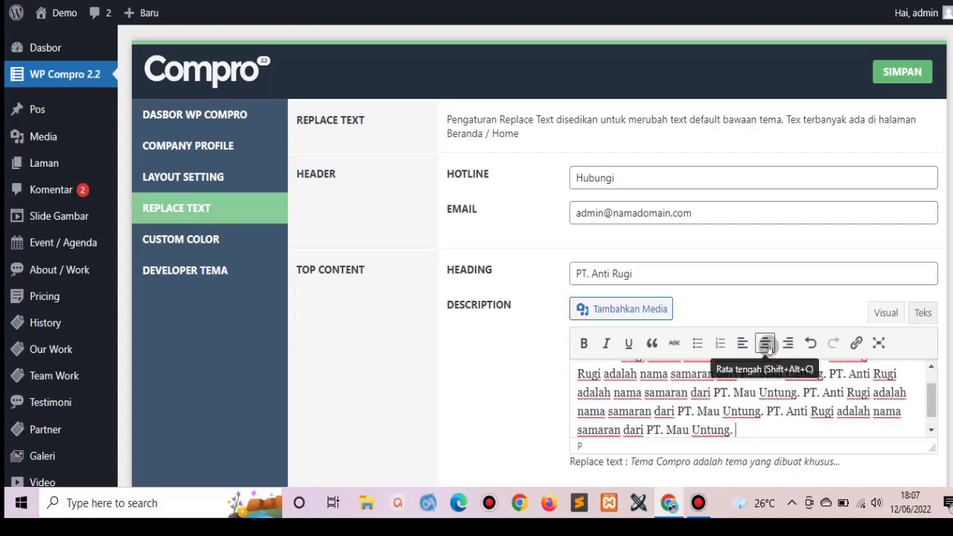
{"action": "left_click", "coordinate": [765, 342]}
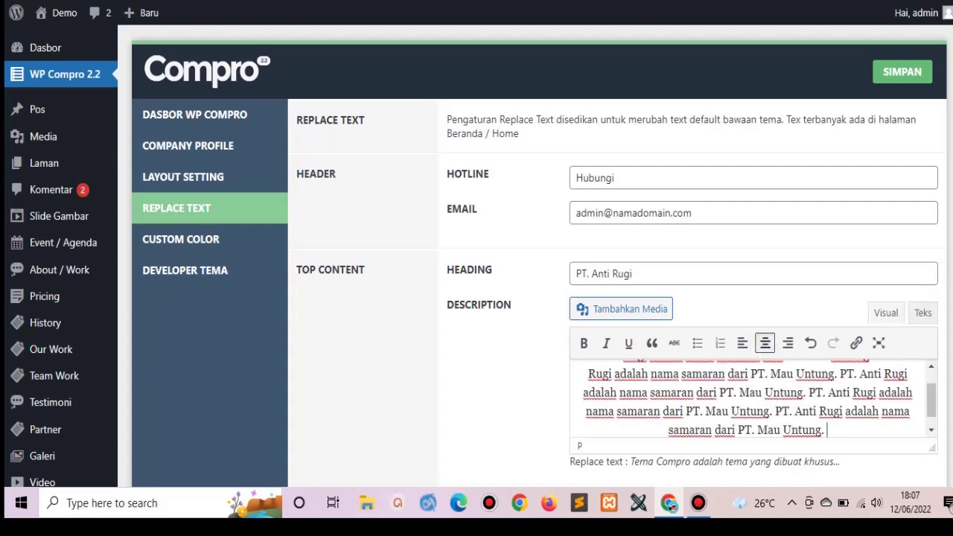
{"action": "scroll", "coordinate": [679, 271], "scroll_direction": "down", "scroll_amount": 3}
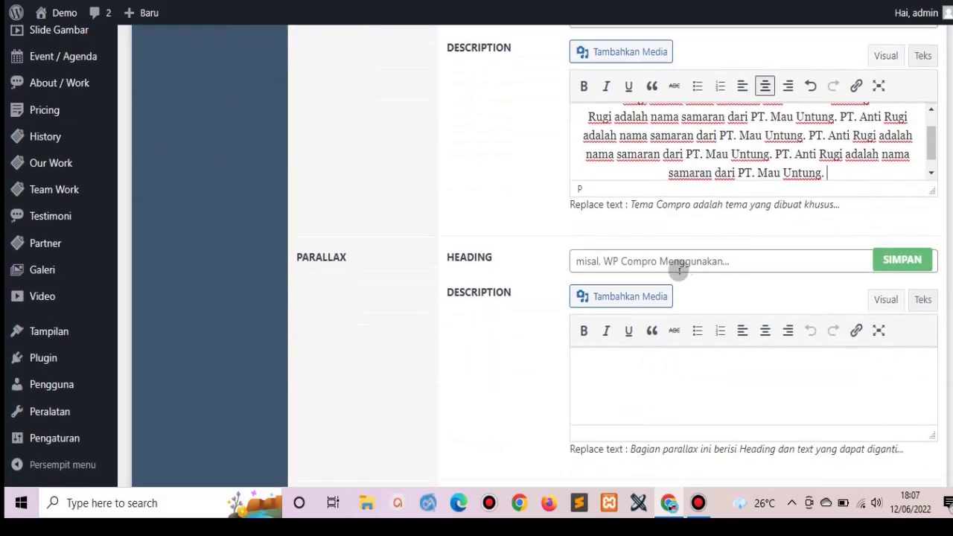
Set the Parallax heading to 'Selamat Datang' with the pasted company text as a centred description
{"action": "left_click", "coordinate": [653, 262]}
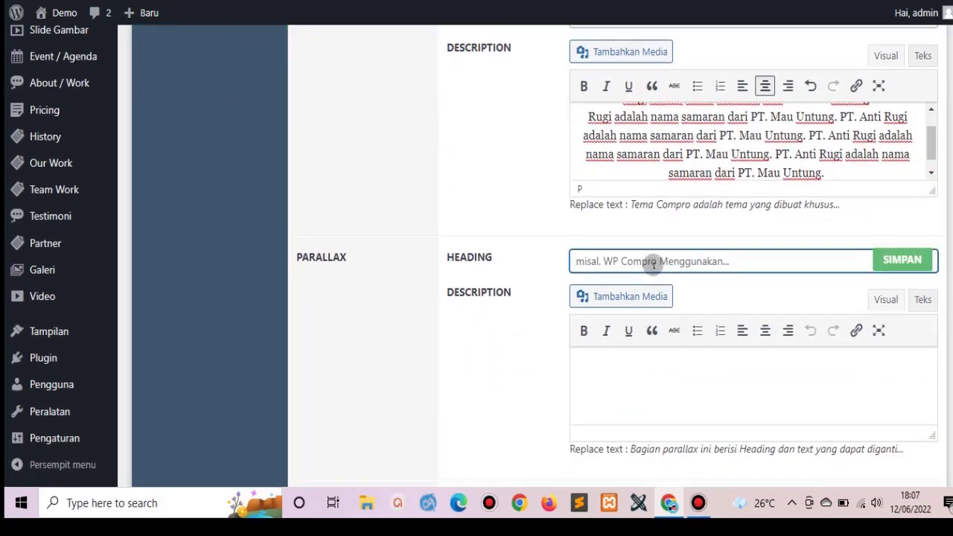
{"action": "type", "text": "Selamat "}
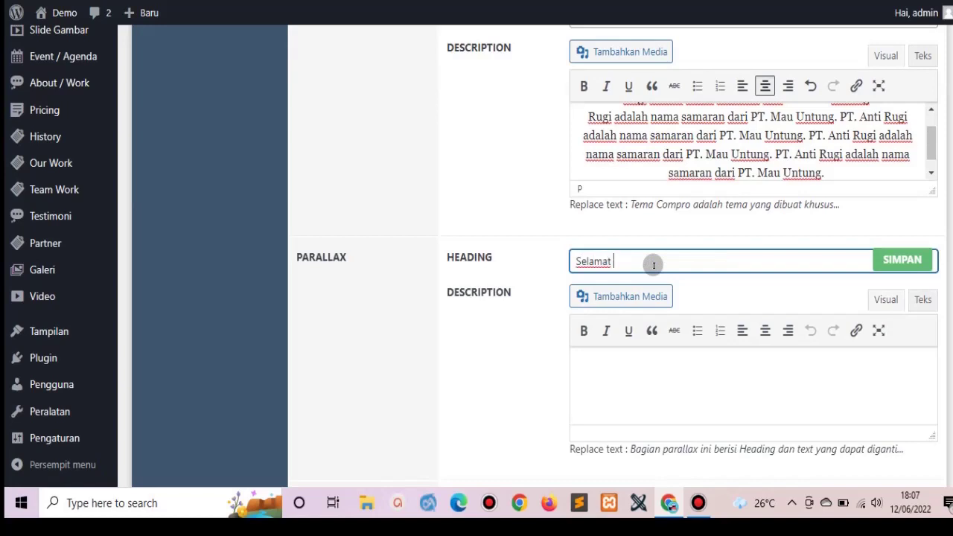
{"action": "type", "text": "Datang"}
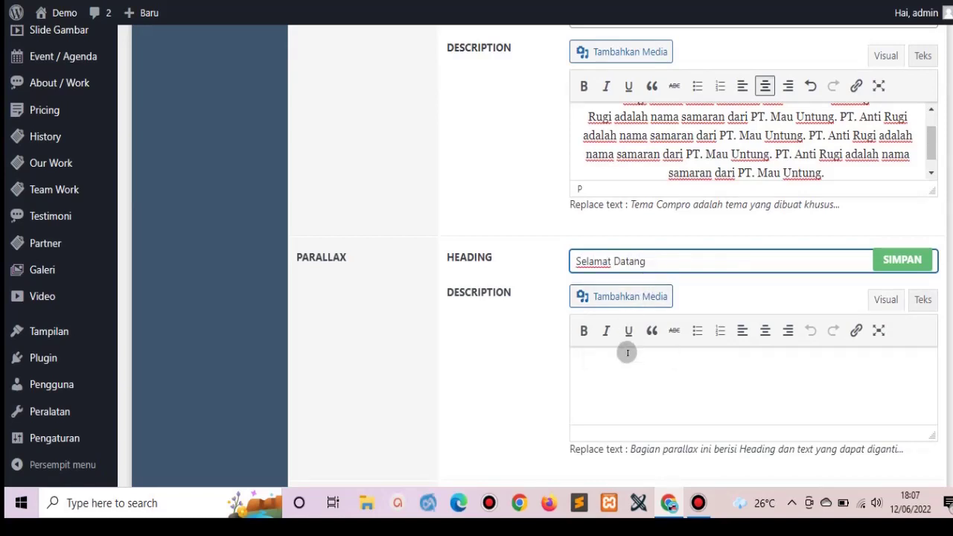
{"action": "left_click", "coordinate": [627, 357]}
{"action": "key", "text": "ctrl+v"}
{"action": "key", "text": "ctrl+v"}
{"action": "key", "text": "ctrl+v"}
{"action": "key", "text": "ctrl+v"}
{"action": "key", "text": "ctrl+v"}
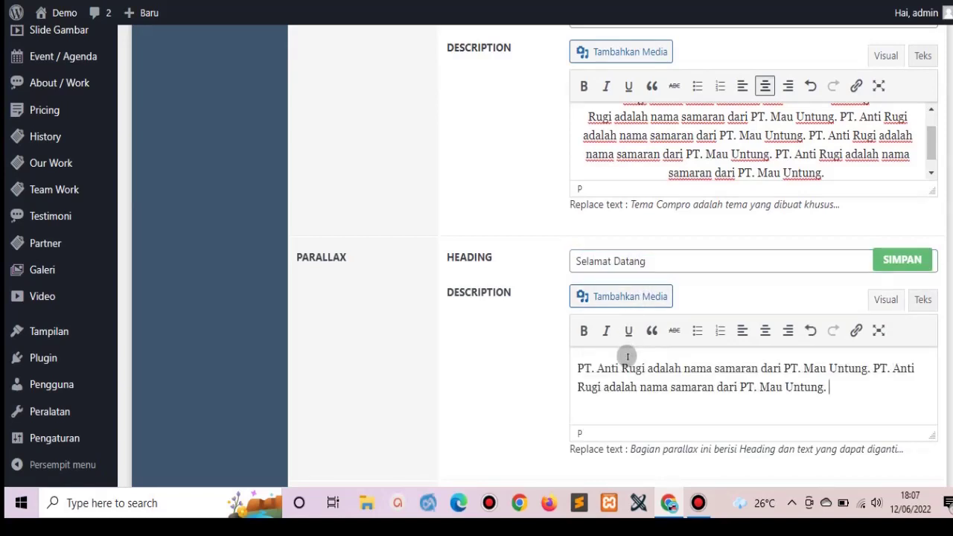
{"action": "left_click", "coordinate": [764, 329]}
{"action": "scroll", "coordinate": [731, 234], "scroll_direction": "down", "scroll_amount": 3}
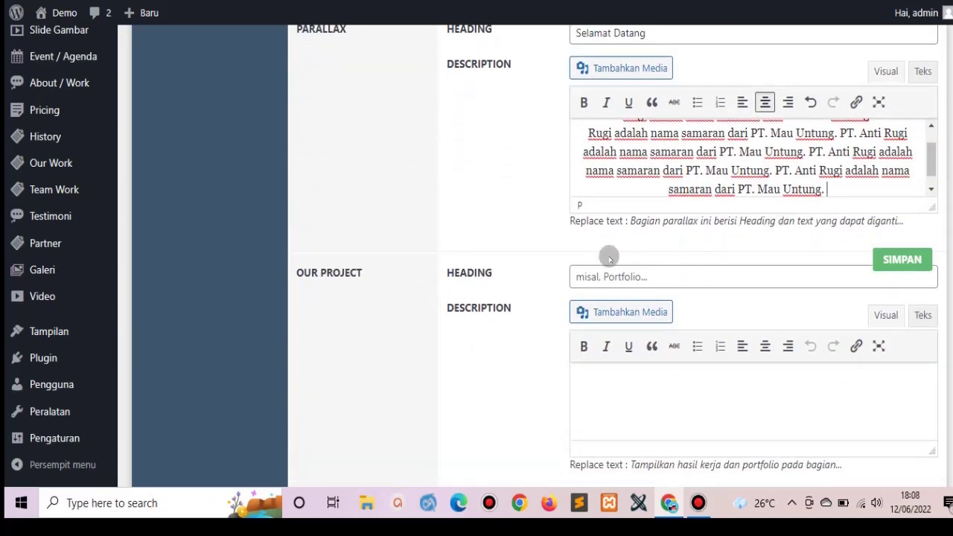
Title Our Project 'Hasil Kerja Kami' and give it the pasted company text, centre-aligned
{"action": "left_click", "coordinate": [589, 267]}
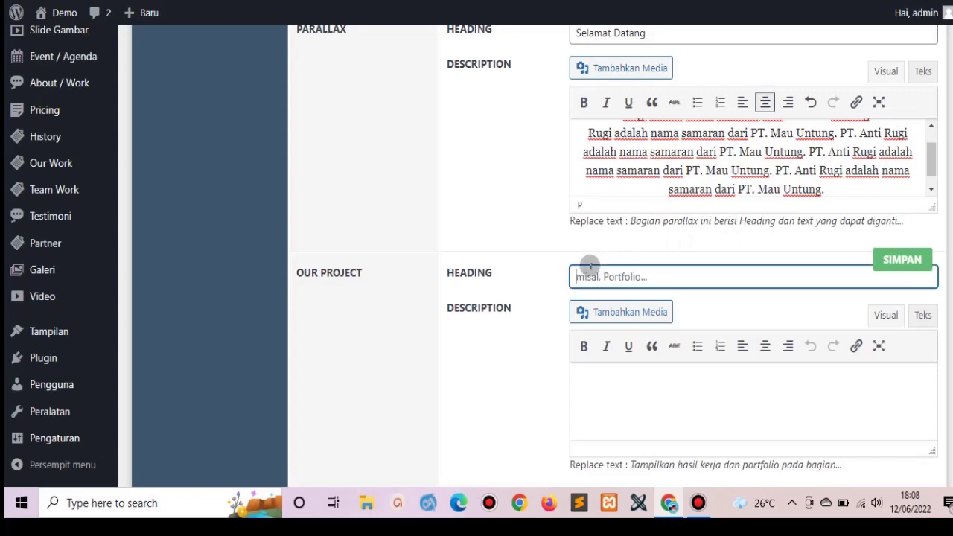
{"action": "type", "text": "Ha"}
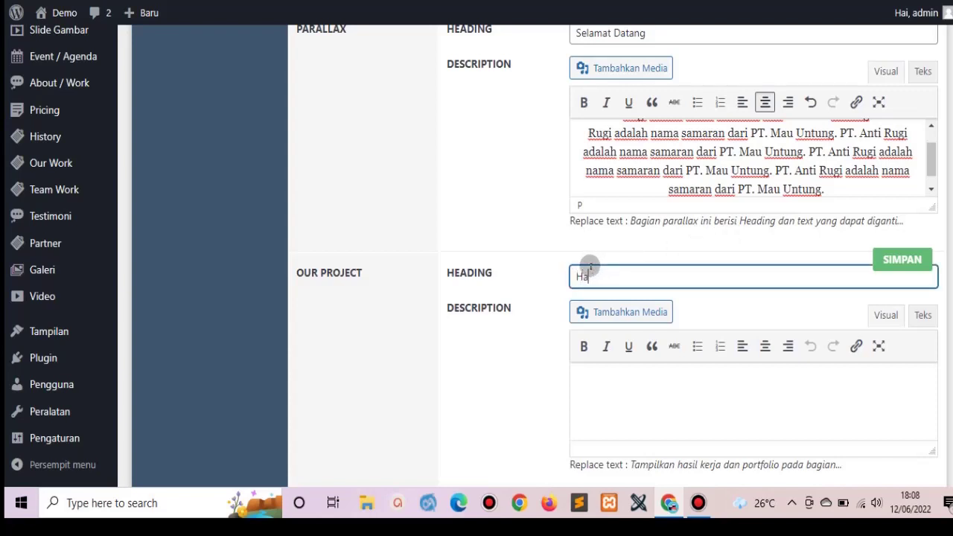
{"action": "type", "text": "dsil Keraja Kami"}
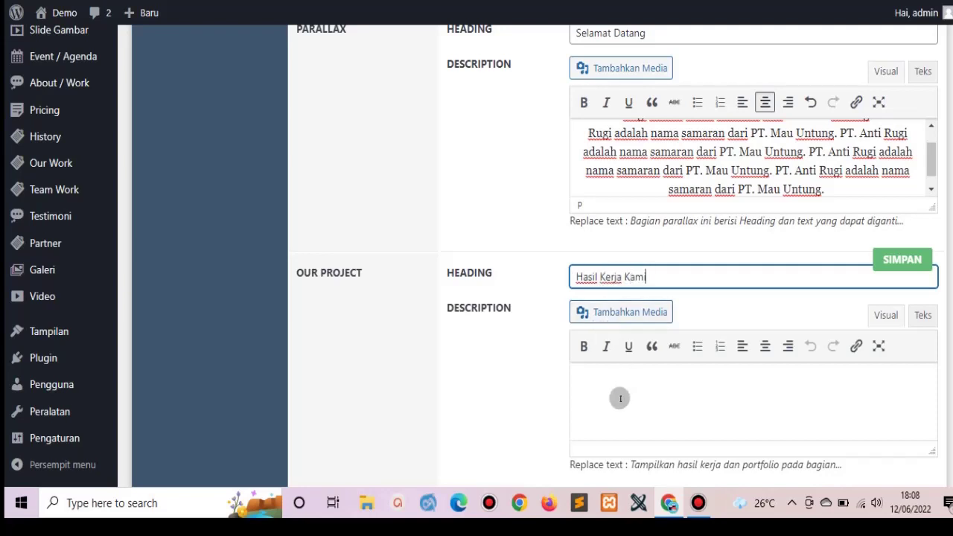
{"action": "left_click", "coordinate": [619, 399]}
{"action": "key", "text": "ctrl+v"}
{"action": "key", "text": "ctrl+v"}
{"action": "key", "text": "ctrl+v"}
{"action": "key", "text": "ctrl+v"}
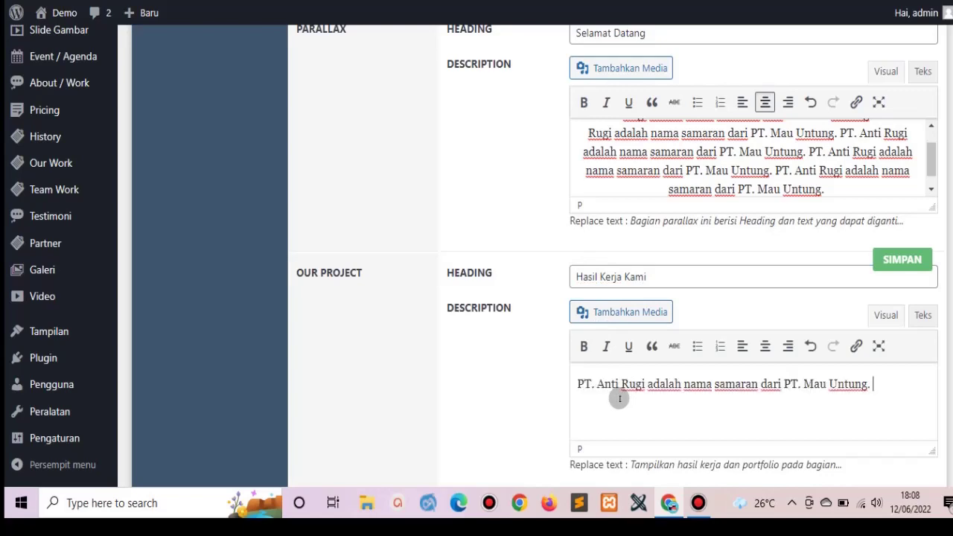
{"action": "left_click", "coordinate": [765, 345]}
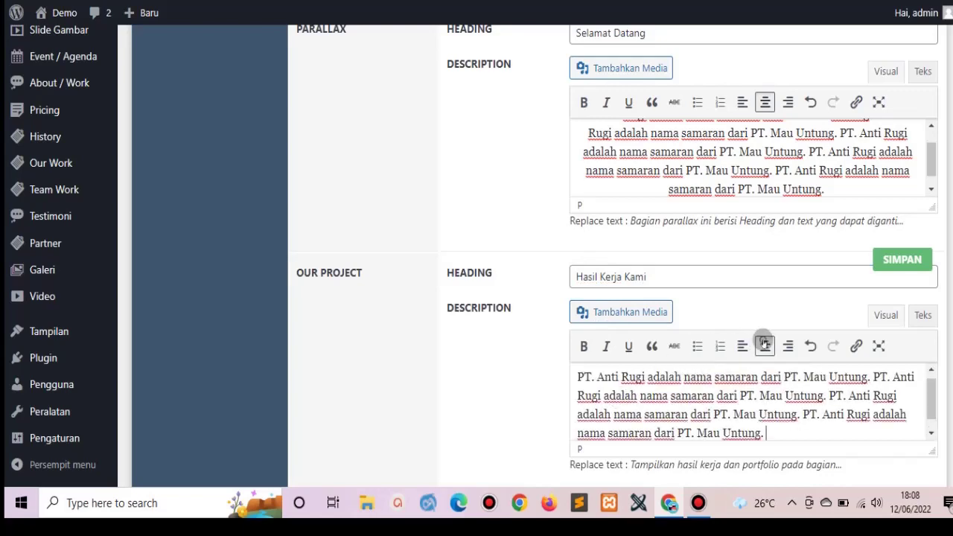
{"action": "scroll", "coordinate": [872, 216], "scroll_direction": "down", "scroll_amount": 5}
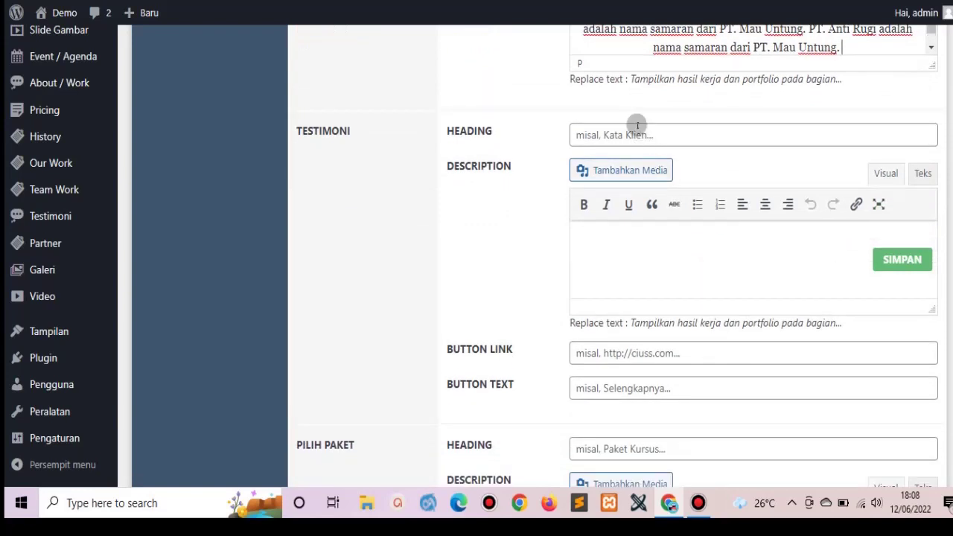
Set the Testimoni heading to 'Lihat Kata Klien Kami' with a centred pasted description
{"action": "left_click", "coordinate": [637, 127]}
{"action": "type", "text": "Liha"}
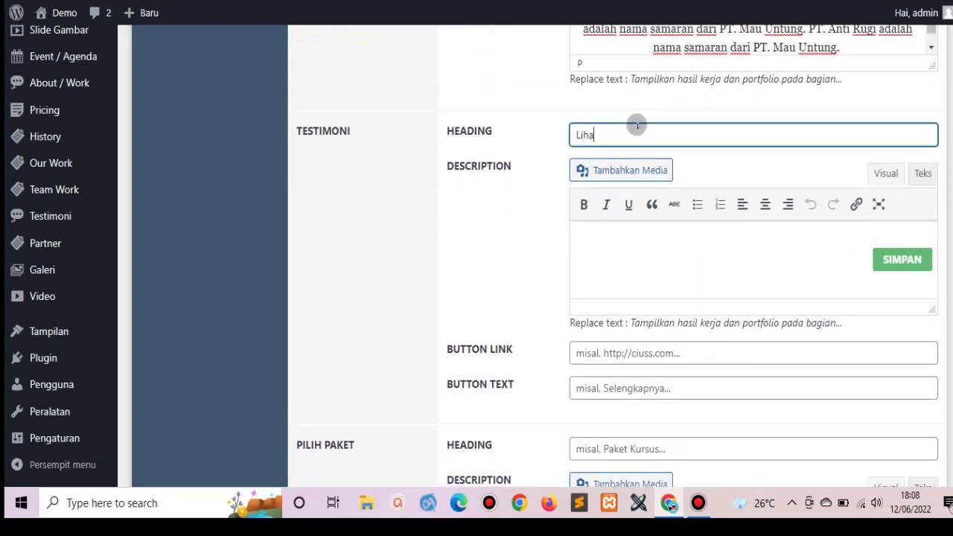
{"action": "type", "text": "t Kata Klien Kami"}
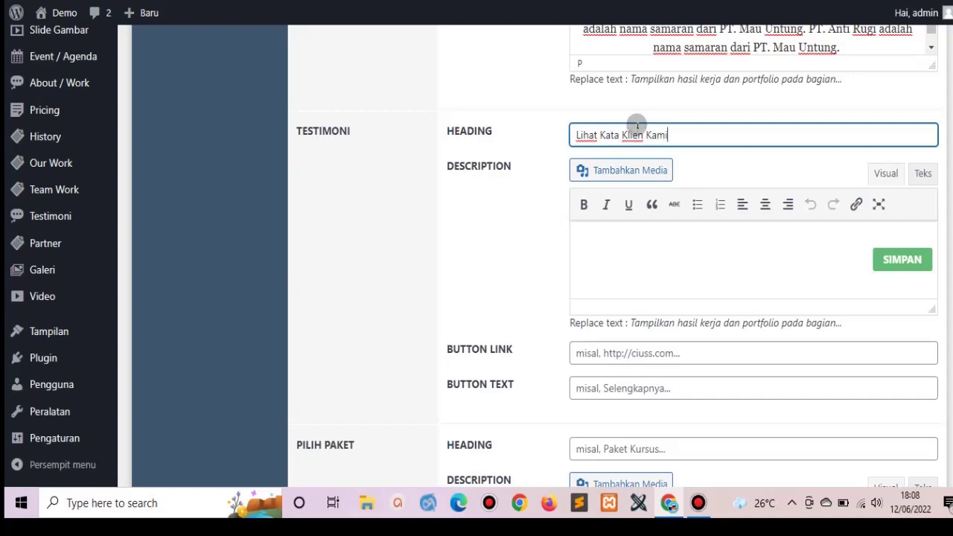
{"action": "left_click", "coordinate": [622, 245]}
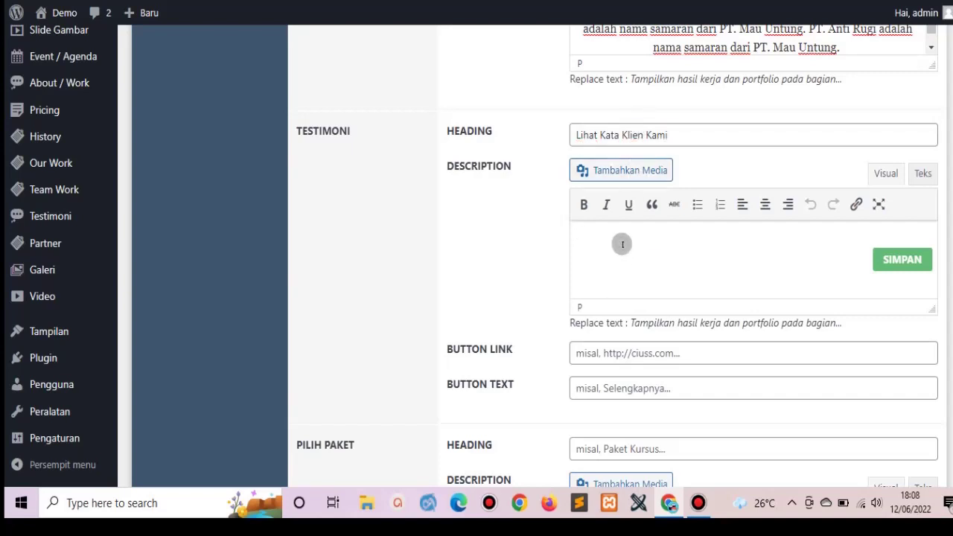
{"action": "key", "text": "ctrl+v"}
{"action": "key", "text": "ctrl+v"}
{"action": "key", "text": "ctrl+v"}
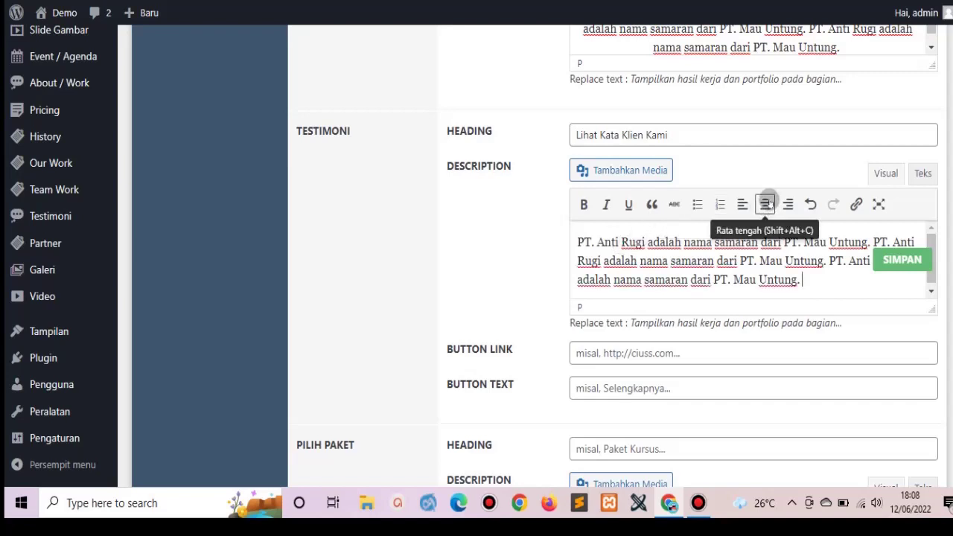
{"action": "left_click", "coordinate": [766, 204]}
{"action": "left_click", "coordinate": [637, 353]}
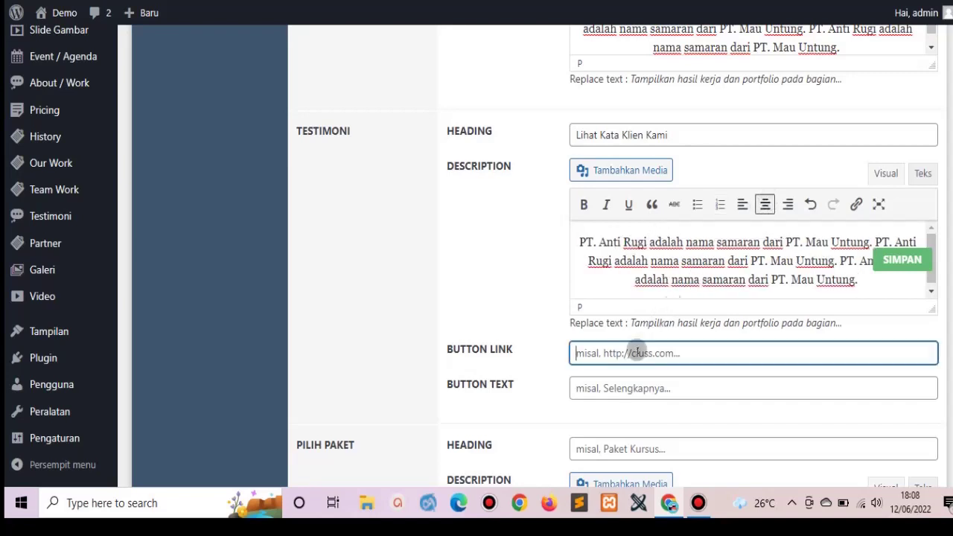
{"action": "type", "text": "https"}
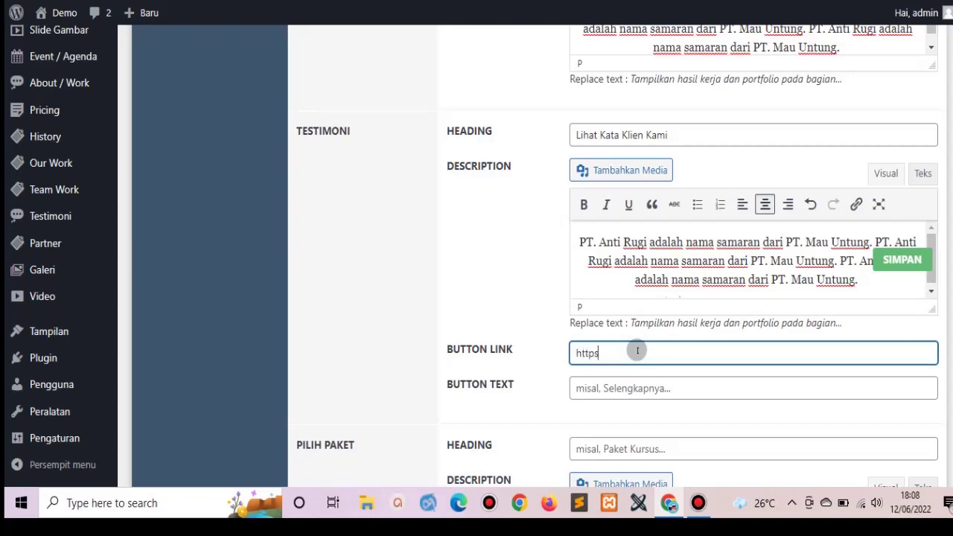
{"action": "type", "text": "://shop.co.id"}
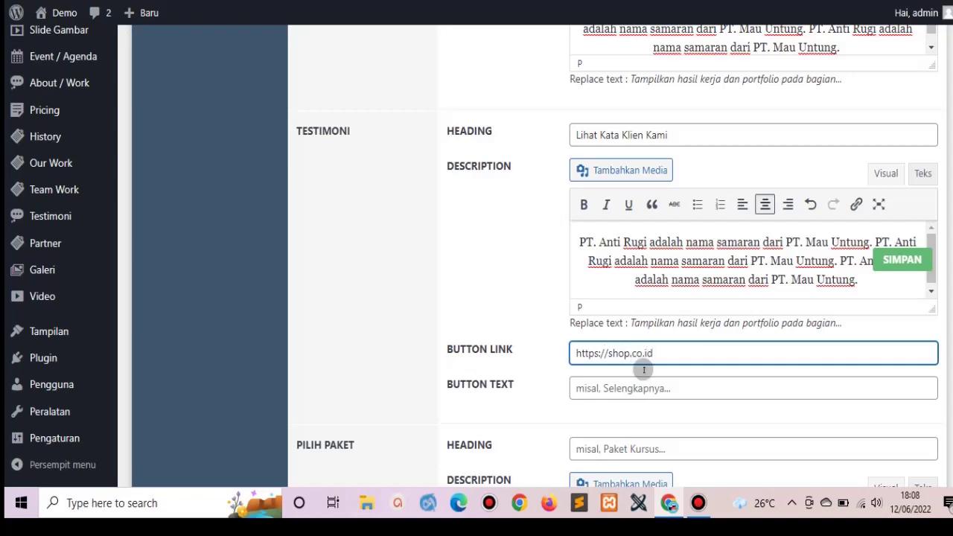
{"action": "left_click", "coordinate": [610, 388]}
{"action": "type", "text": "Se"}
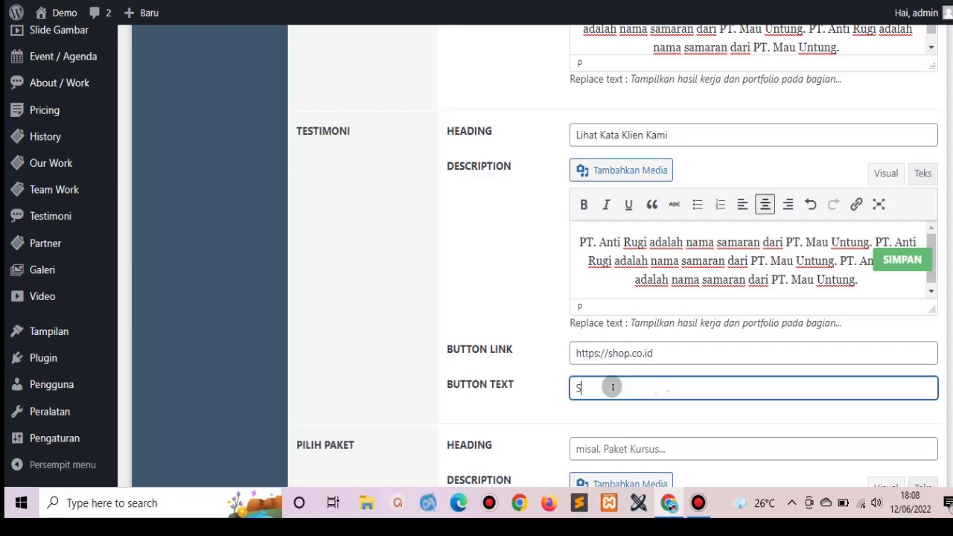
{"action": "key", "text": "BackSpace"}
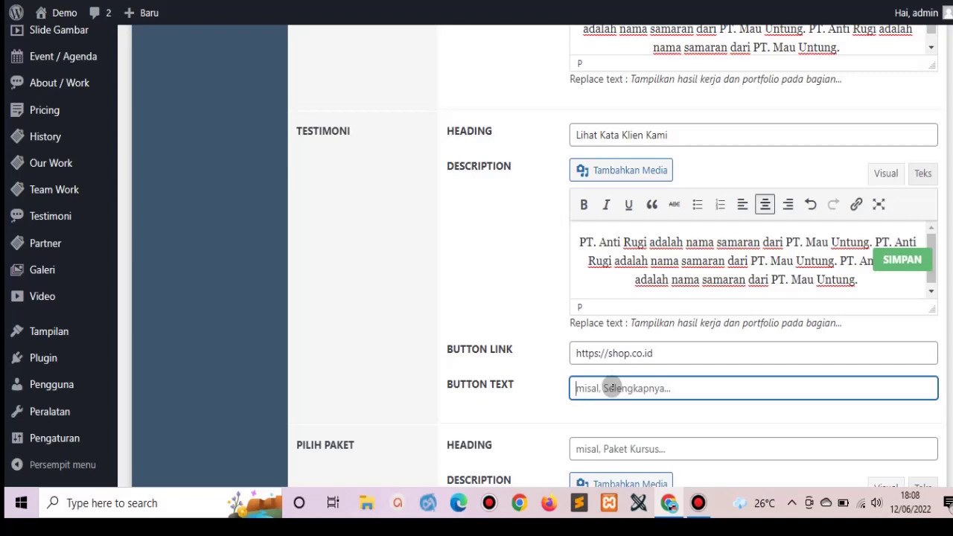
{"action": "type", "text": "Kunjungi"}
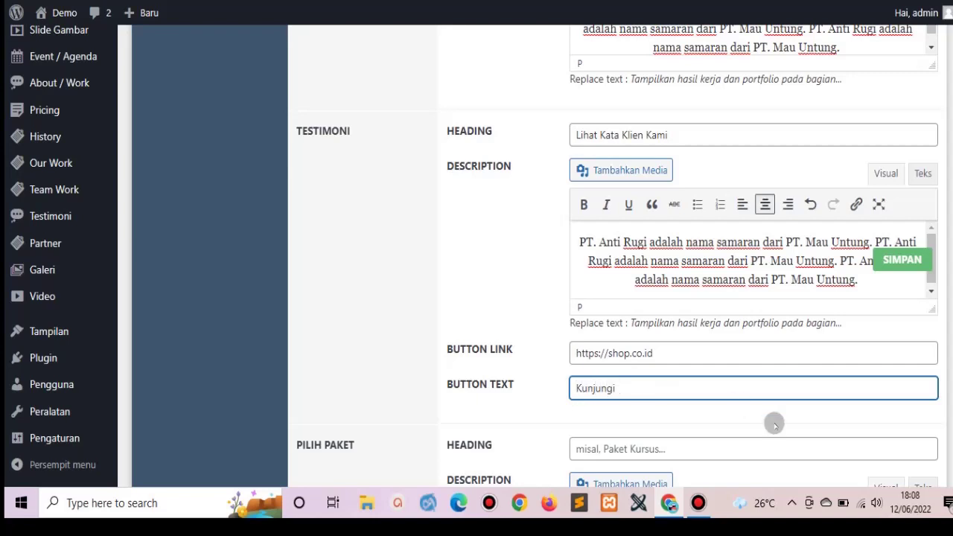
Title Pilih Paket 'Kami Menyediakan Beberapa Paket' with the company sentence as a centred description
{"action": "left_click", "coordinate": [649, 450]}
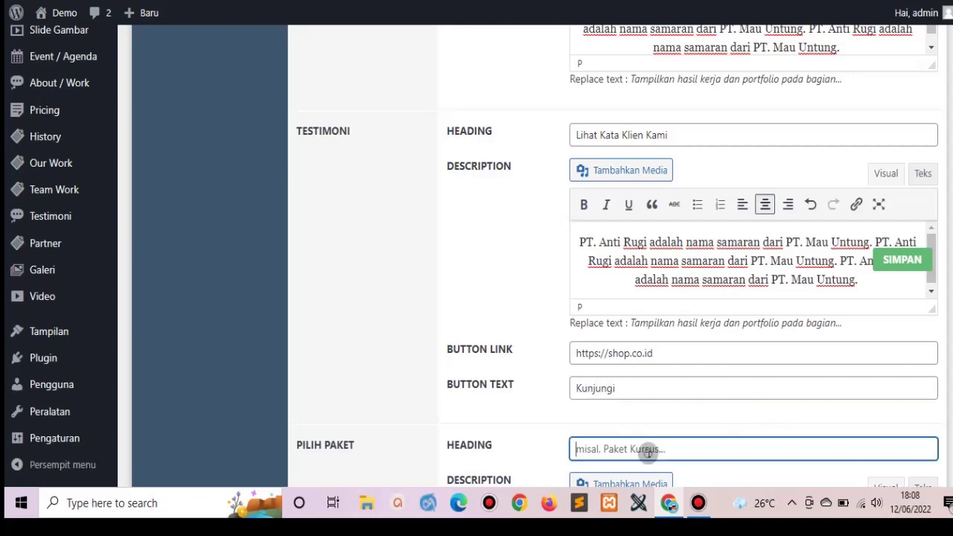
{"action": "type", "text": "Kami "}
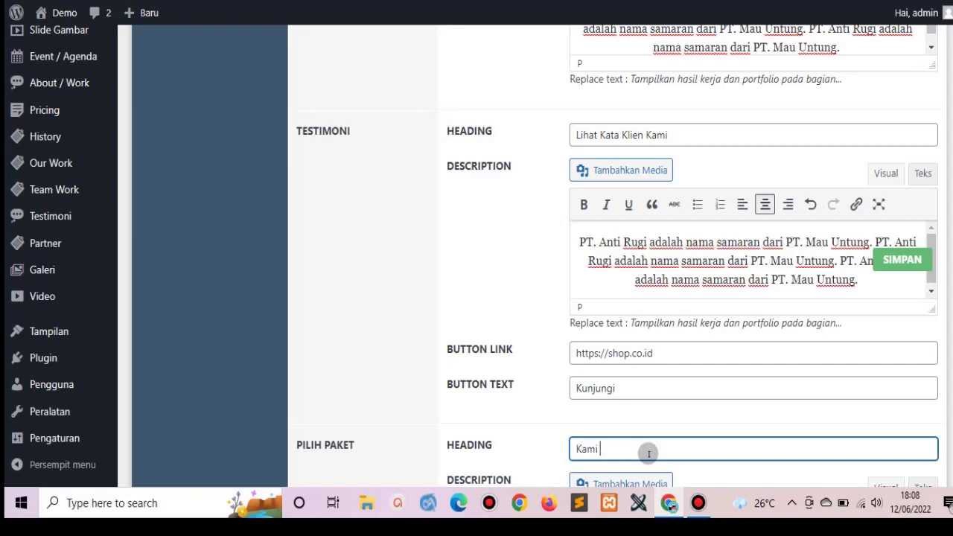
{"action": "type", "text": "Menhyeo"}
{"action": "type", "text": "yediakan Bebe"}
{"action": "type", "text": "rapa Paket"}
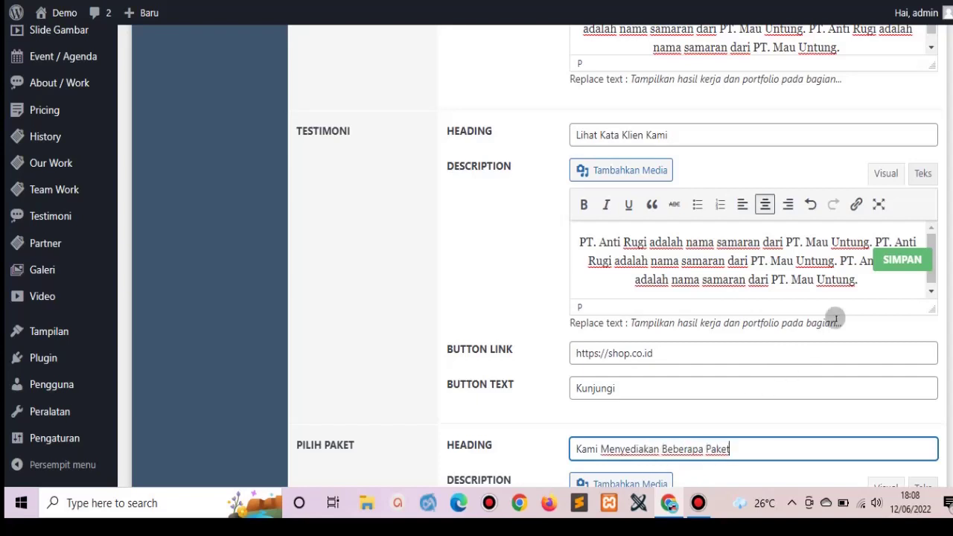
{"action": "scroll", "coordinate": [761, 334], "scroll_direction": "down", "scroll_amount": 3}
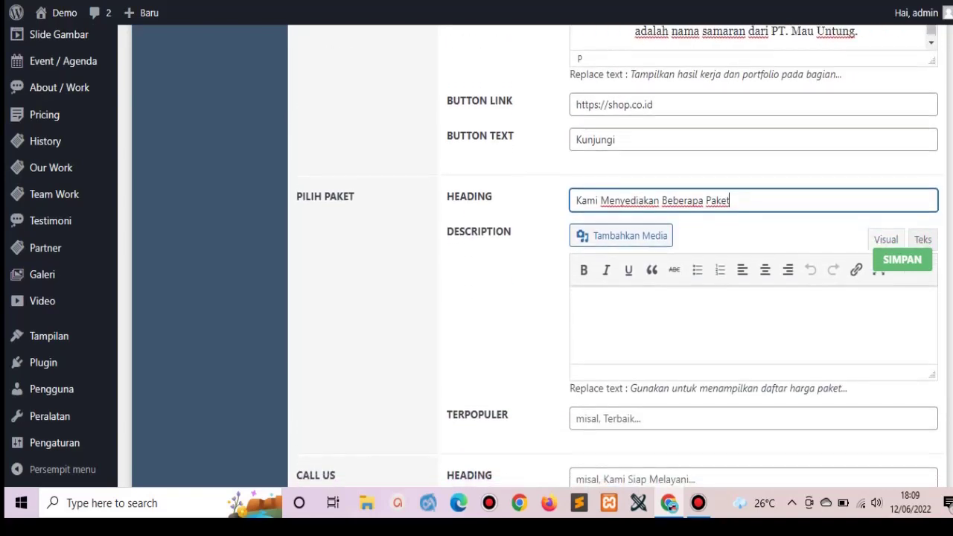
{"action": "left_click", "coordinate": [761, 334]}
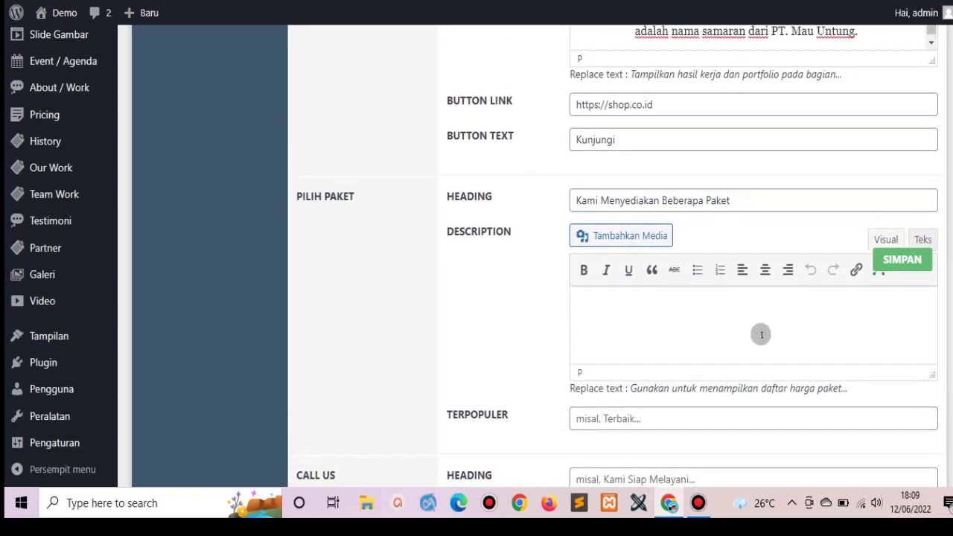
{"action": "type", "text": "PT. Anti Rugi adalah nama samaran dari PT. Mau Untung."}
{"action": "left_click", "coordinate": [765, 270]}
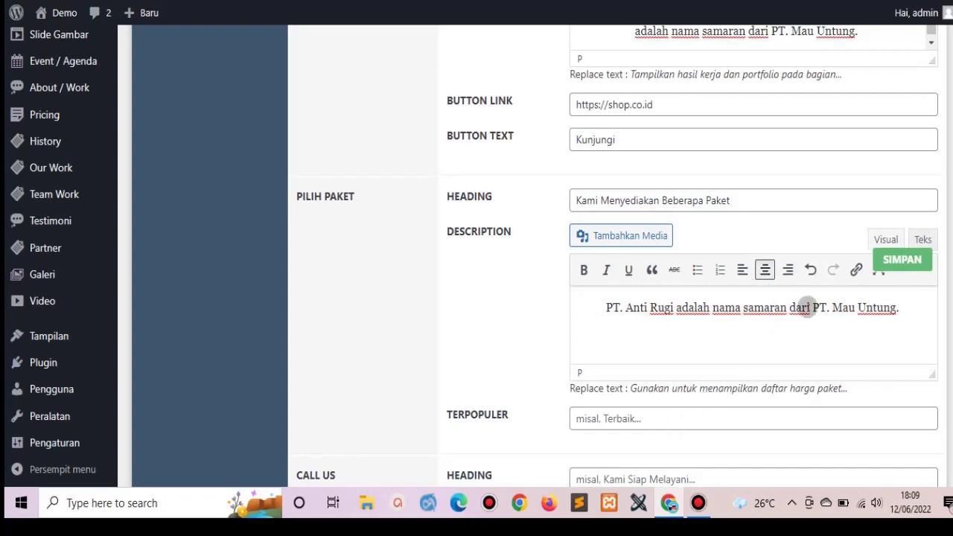
{"action": "left_click", "coordinate": [901, 307]}
{"action": "scroll", "coordinate": [611, 298], "scroll_direction": "down", "scroll_amount": 15}
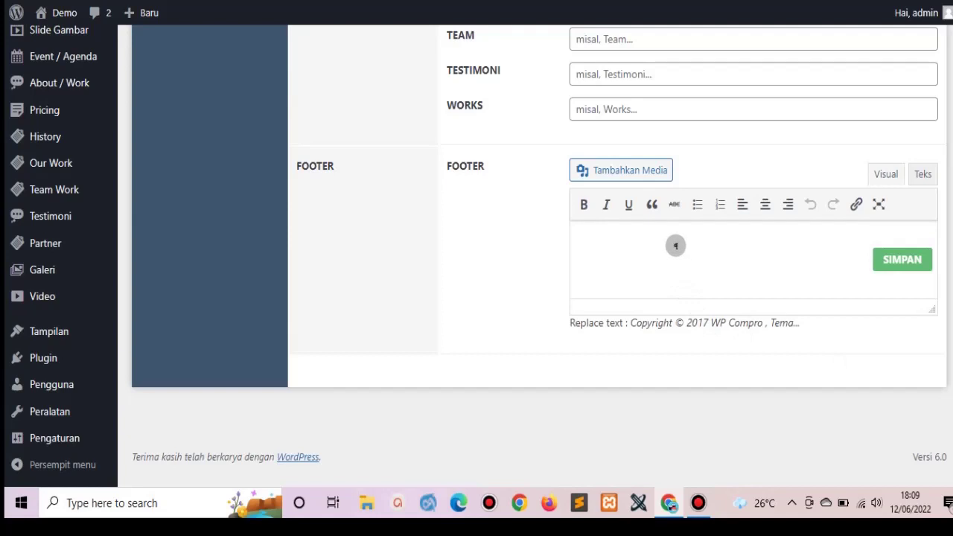
{"action": "left_click", "coordinate": [675, 246]}
{"action": "type", "text": "www.ptantu"}
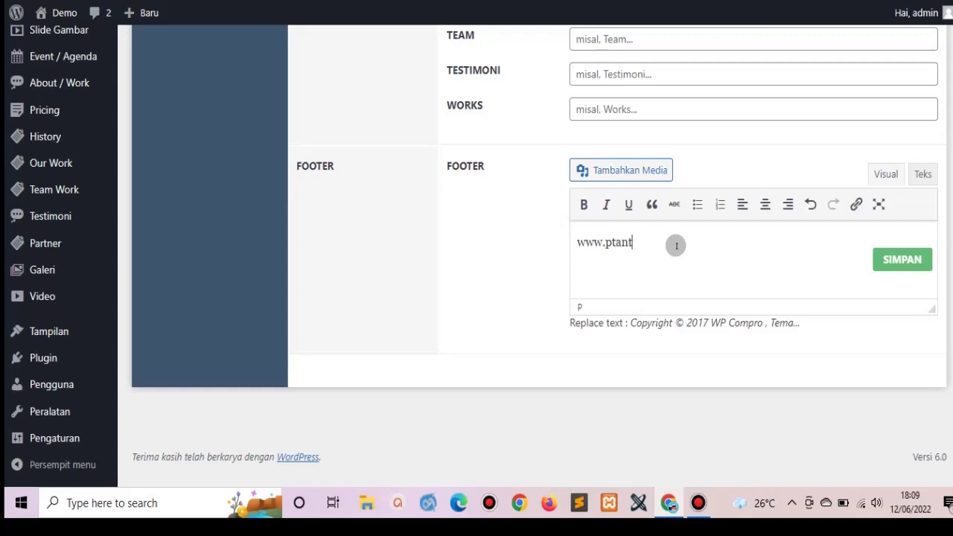
{"action": "type", "text": "rugi.com"}
{"action": "left_click", "coordinate": [915, 259]}
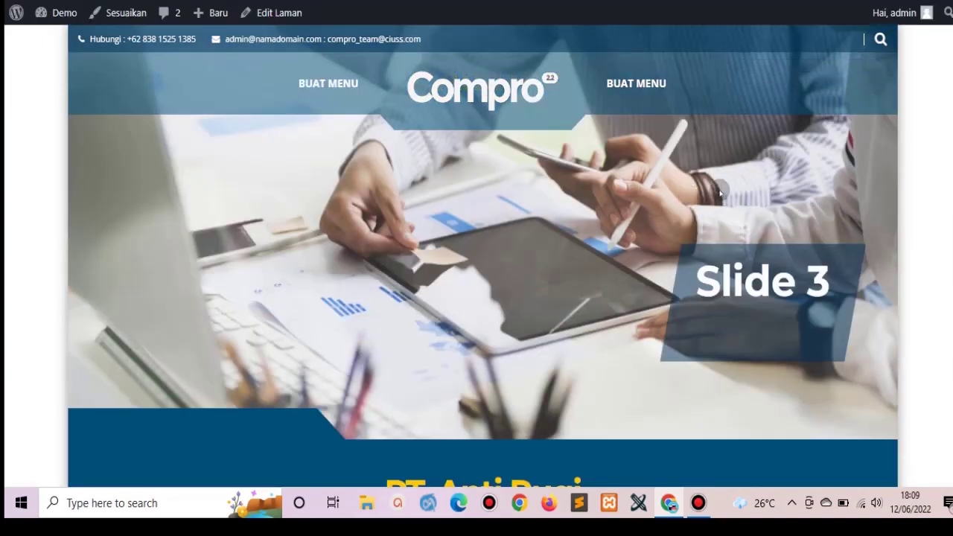
Review the updated homepage, including Testimoni and the Kunjungi button, then return to the WP Compro dashboard tab
{"action": "scroll", "coordinate": [482, 256], "scroll_direction": "down", "scroll_amount": 4}
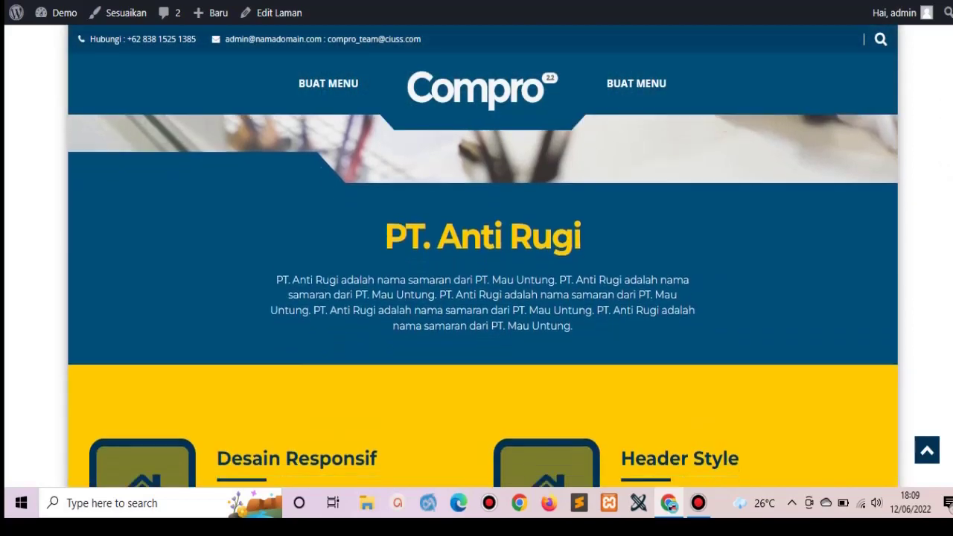
{"action": "scroll", "coordinate": [483, 312], "scroll_direction": "down", "scroll_amount": 6}
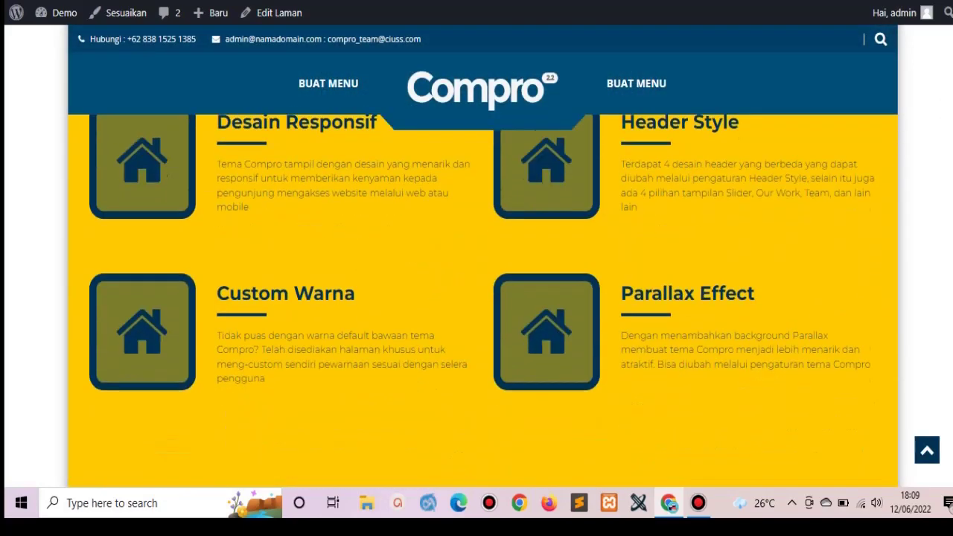
{"action": "scroll", "coordinate": [482, 313], "scroll_direction": "down", "scroll_amount": 5}
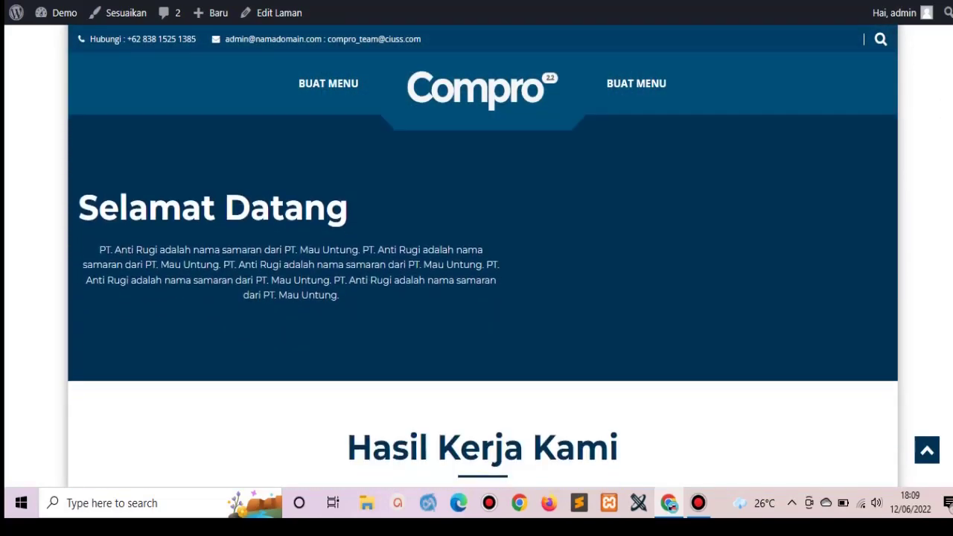
{"action": "scroll", "coordinate": [483, 313], "scroll_direction": "down", "scroll_amount": 4}
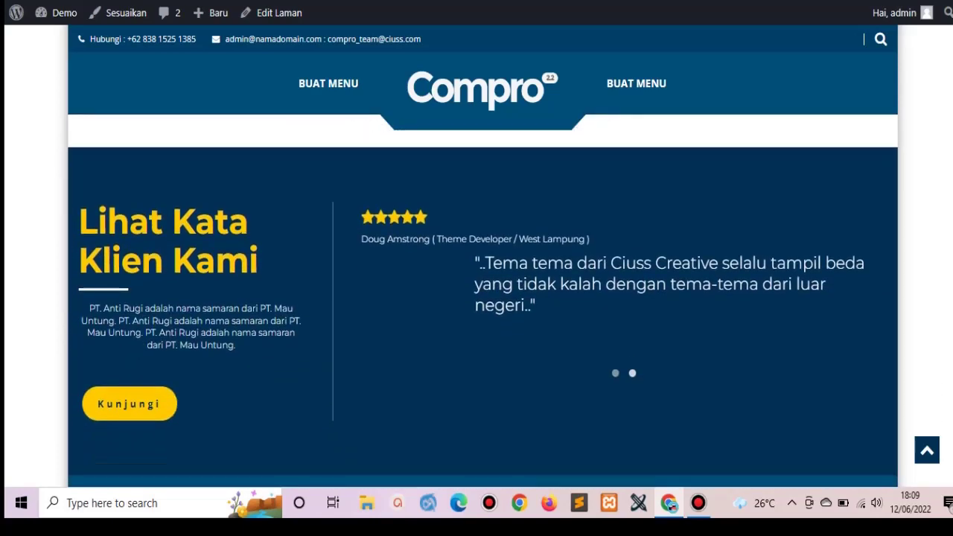
{"action": "scroll", "coordinate": [482, 312], "scroll_direction": "down", "scroll_amount": 1}
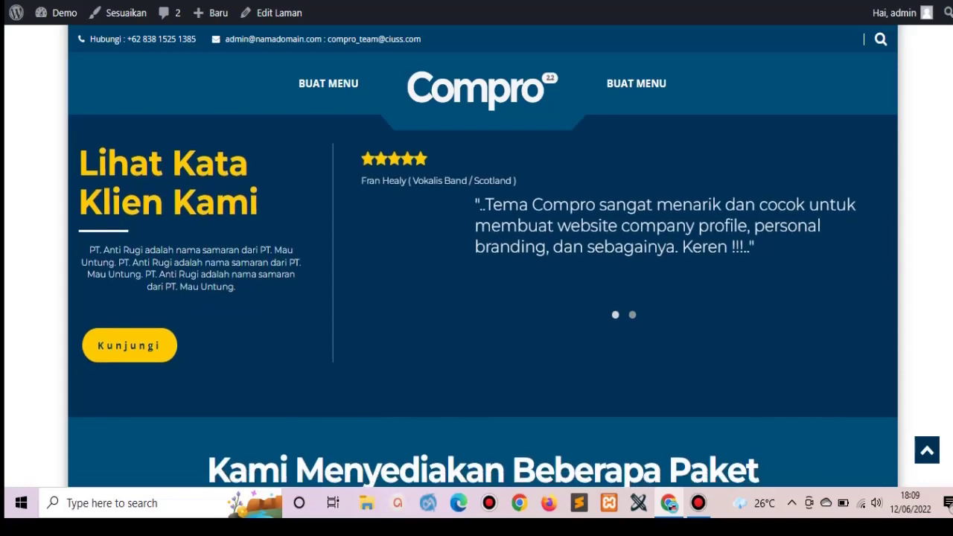
{"action": "left_click", "coordinate": [927, 451]}
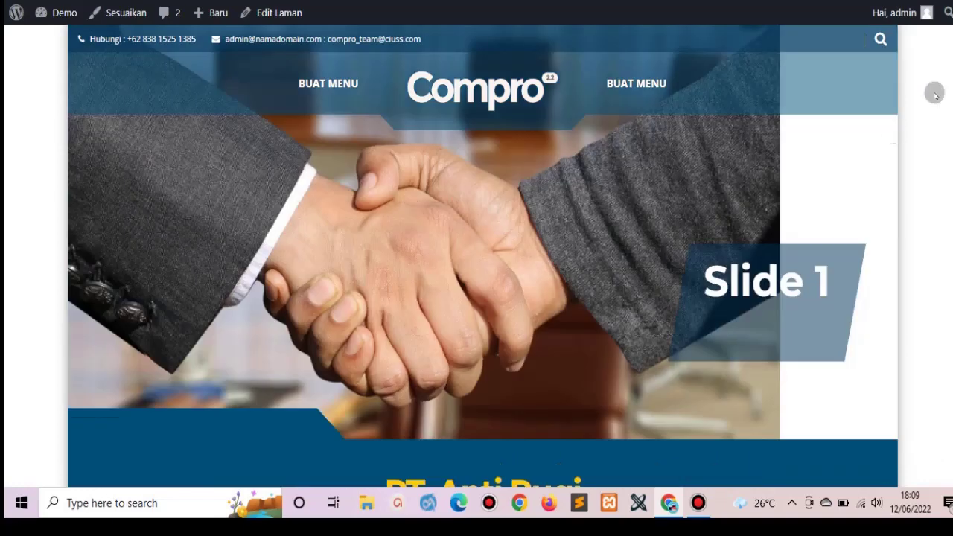
{"action": "scroll", "coordinate": [482, 297], "scroll_direction": "down", "scroll_amount": 10}
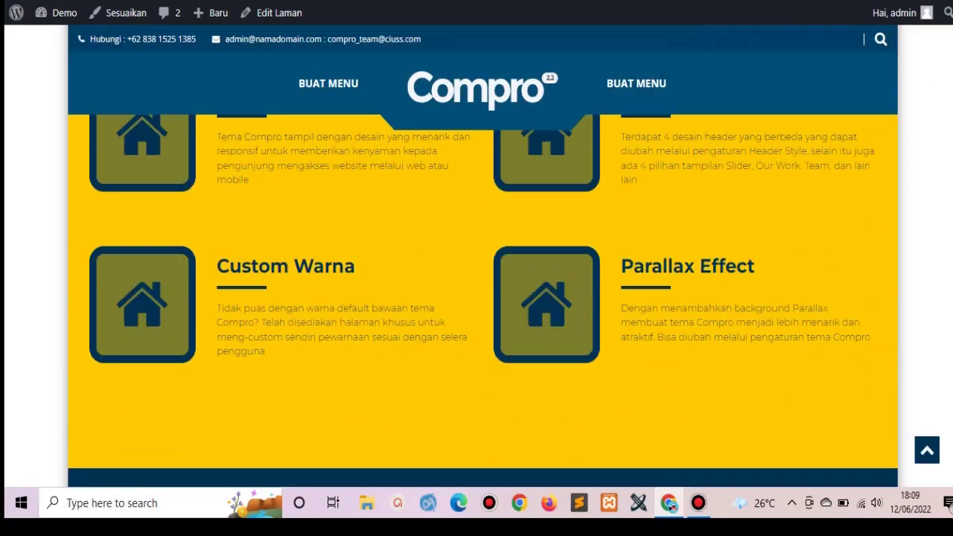
{"action": "scroll", "coordinate": [446, 251], "scroll_direction": "up", "scroll_amount": 5}
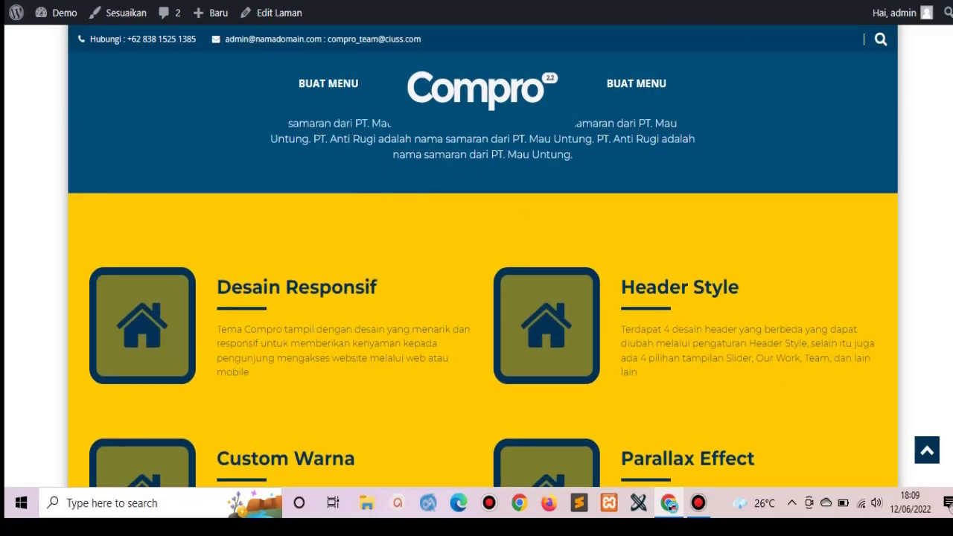
{"action": "key", "text": "ctrl+Tab"}
{"action": "mouse_move", "coordinate": [88, 276]}
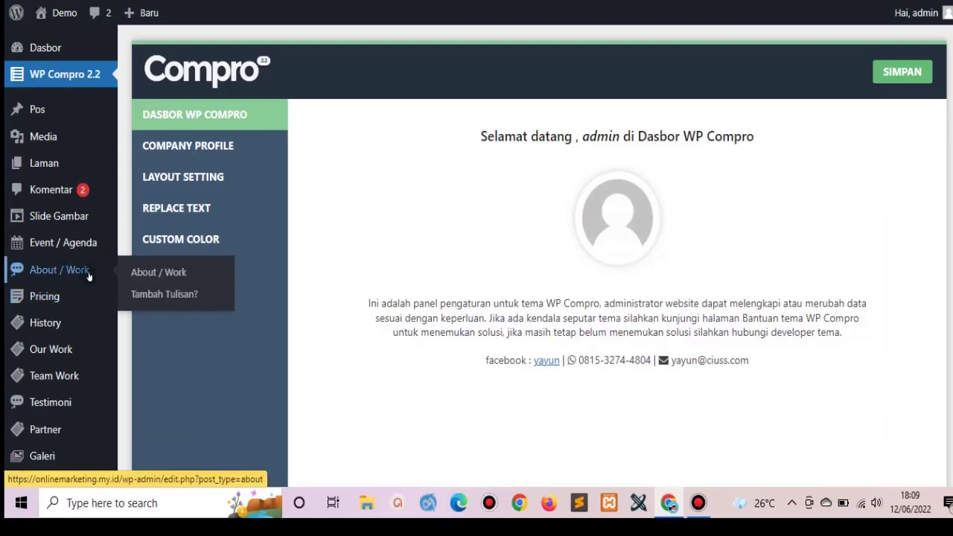
Retitle the About / Work item 'Desain Responsif' to 'Contoh Satu' and update it with Perbarui
{"action": "left_click", "coordinate": [141, 275]}
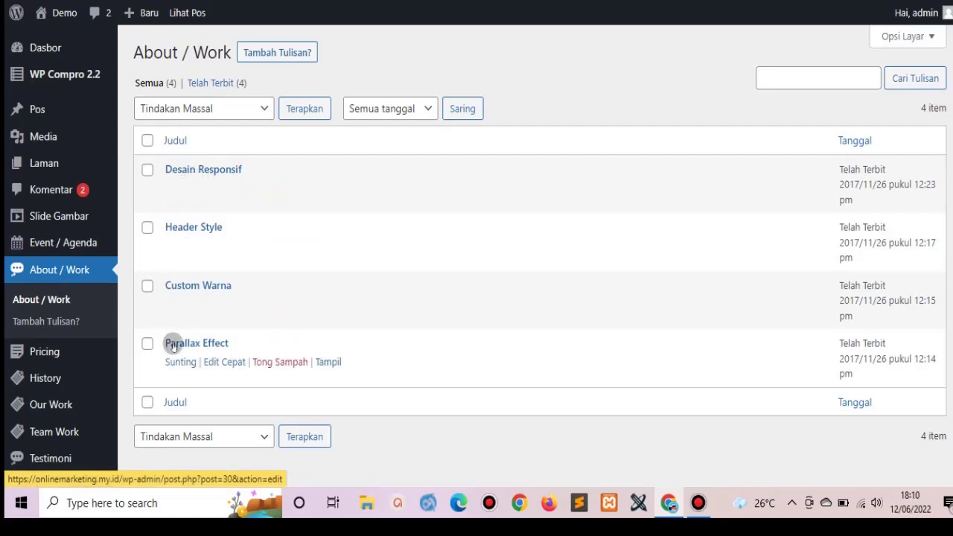
{"action": "key", "text": "ctrl+Tab"}
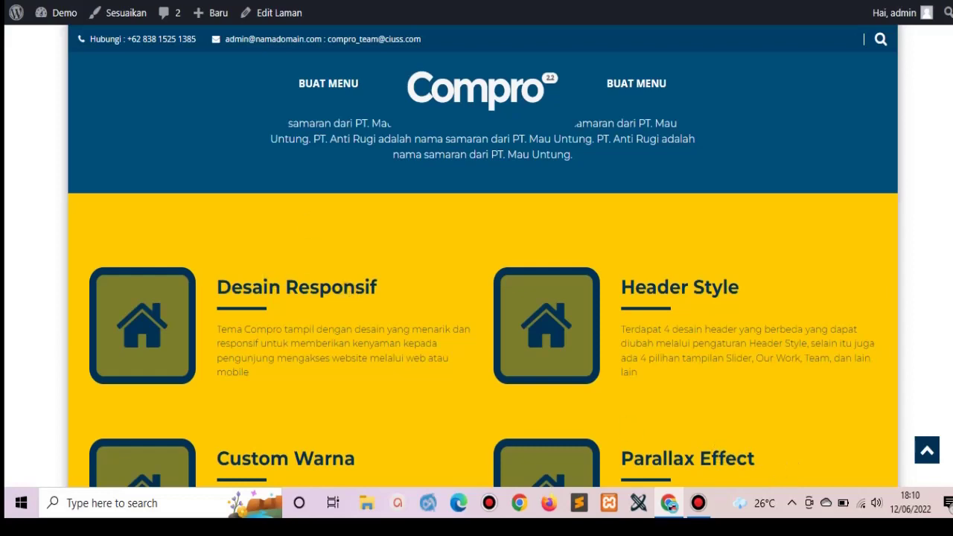
{"action": "key", "text": "ctrl+Tab"}
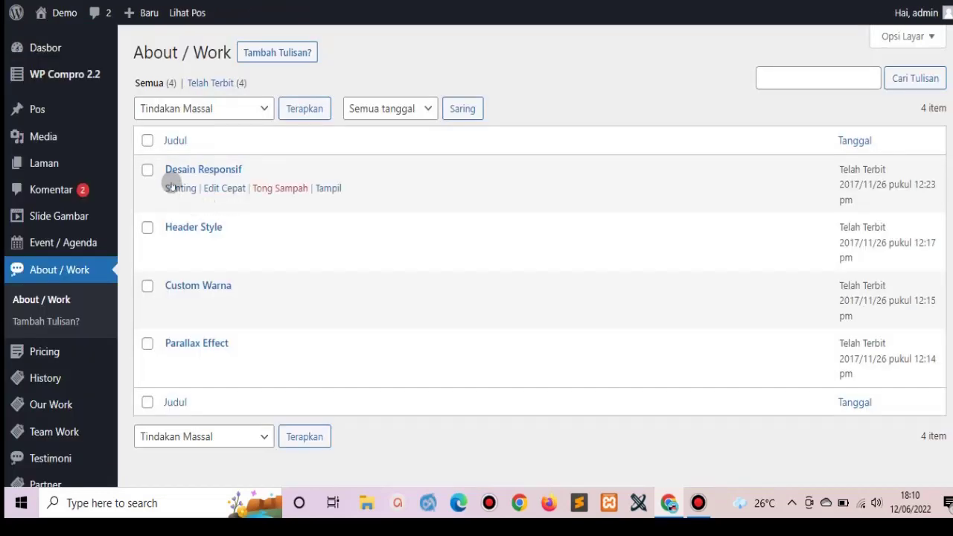
{"action": "left_click", "coordinate": [172, 188]}
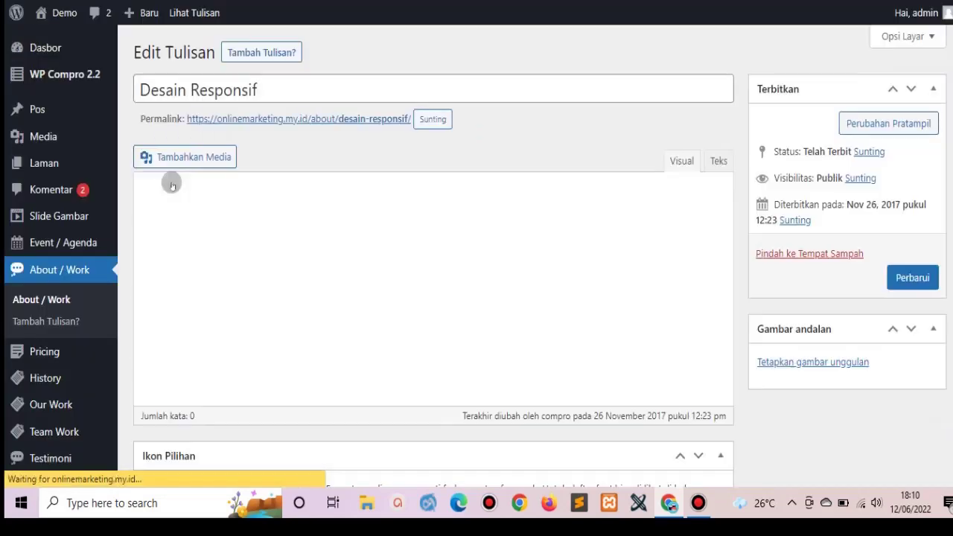
{"action": "triple_click", "coordinate": [267, 88]}
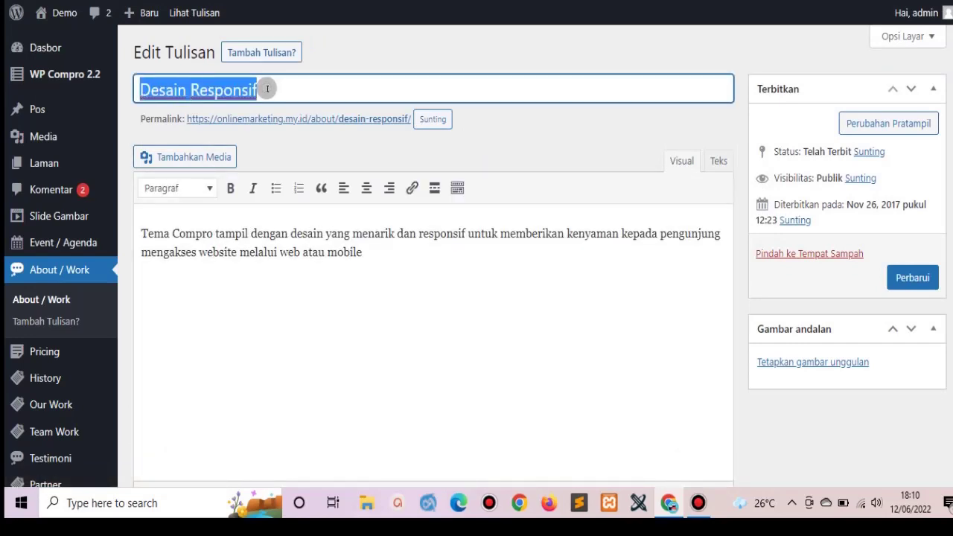
{"action": "type", "text": "D"}
{"action": "key", "text": "BackSpace"}
{"action": "key", "text": "BackSpace"}
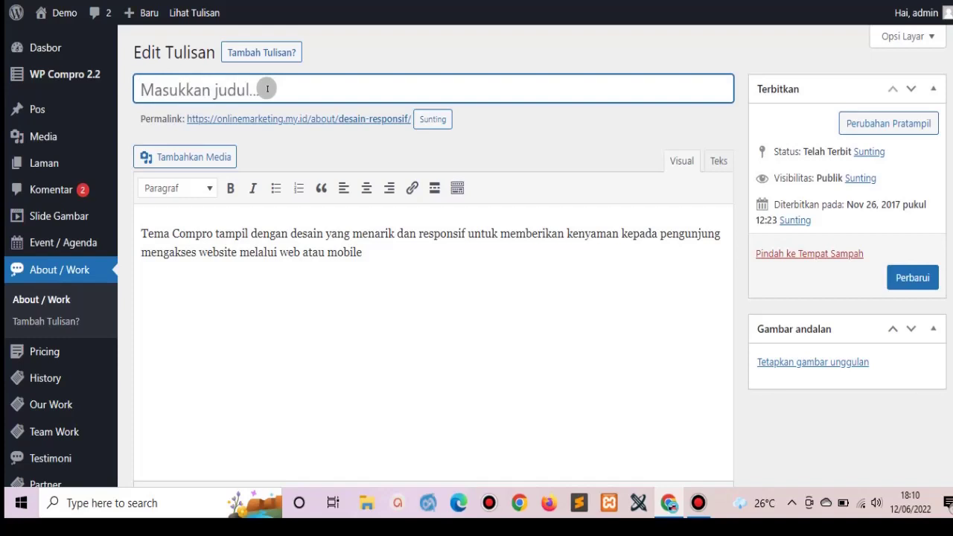
{"action": "type", "text": "Contoh Satu"}
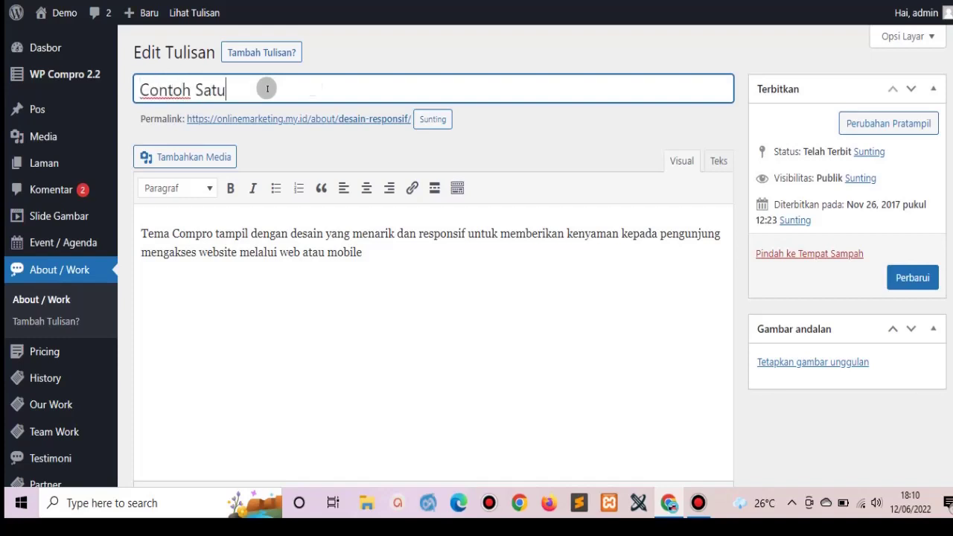
{"action": "left_click", "coordinate": [912, 277]}
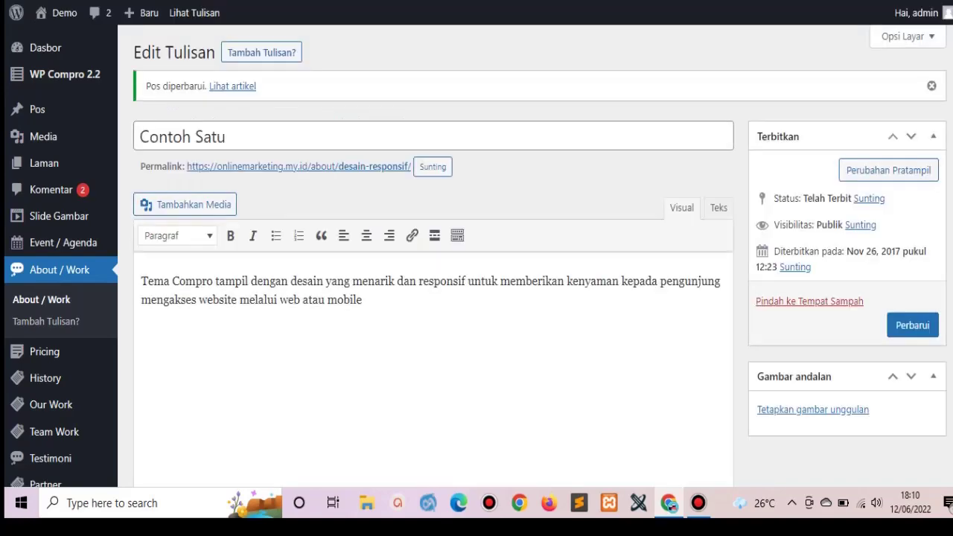
Reload the live homepage to confirm the 'Contoh Satu' title, then return to the editor
{"action": "key", "text": "ctrl+Tab"}
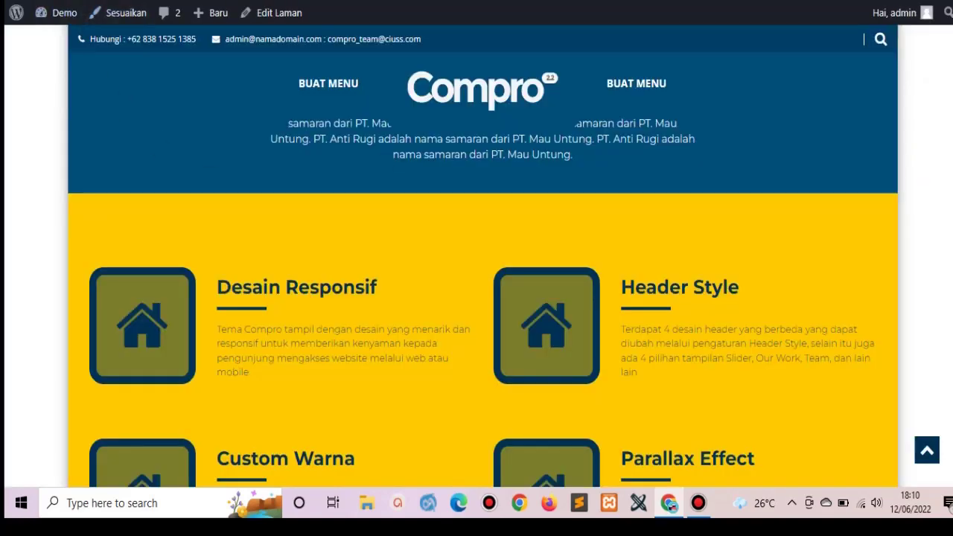
{"action": "key", "text": "F5"}
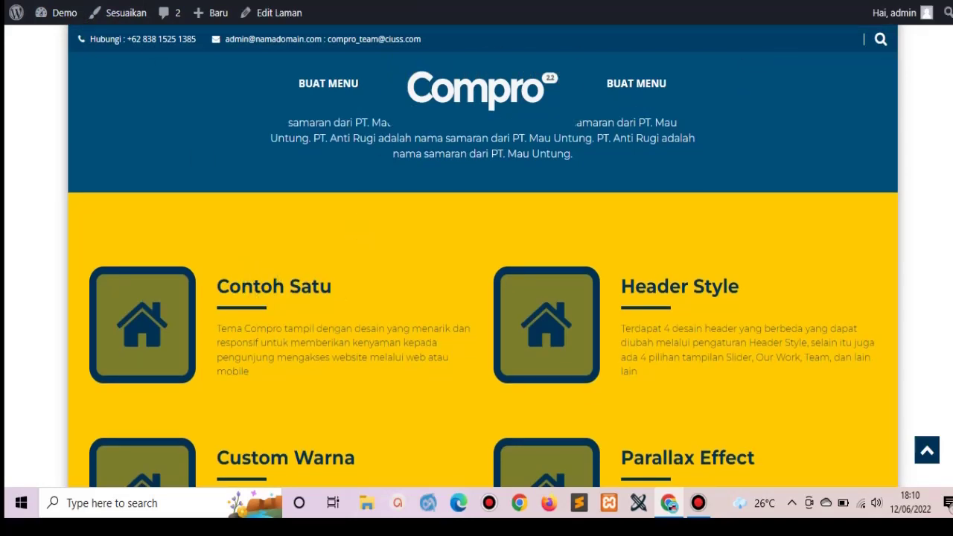
{"action": "key", "text": "ctrl+Tab"}
Replace Contoh Satu's body with the pasted PT. Anti Rugi text, centre it and update the item
{"action": "triple_click", "coordinate": [299, 265]}
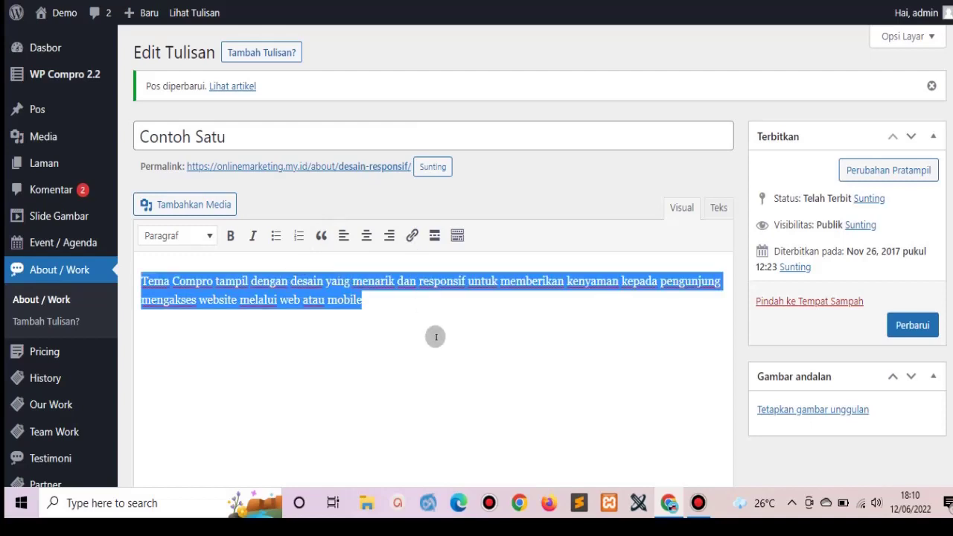
{"action": "key", "text": "ctrl+v"}
{"action": "key", "text": "ctrl+v"}
{"action": "key", "text": "ctrl+v"}
{"action": "key", "text": "ctrl+v"}
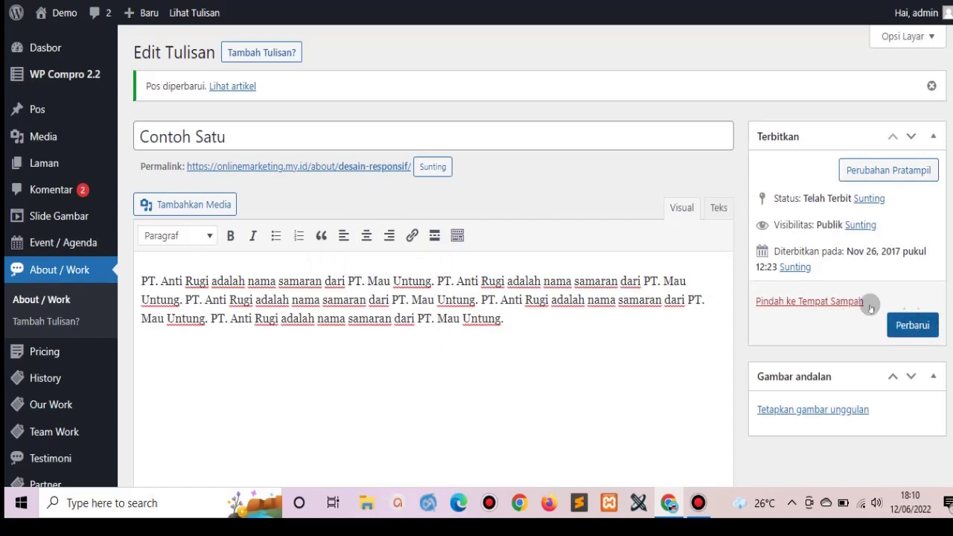
{"action": "left_click", "coordinate": [366, 235]}
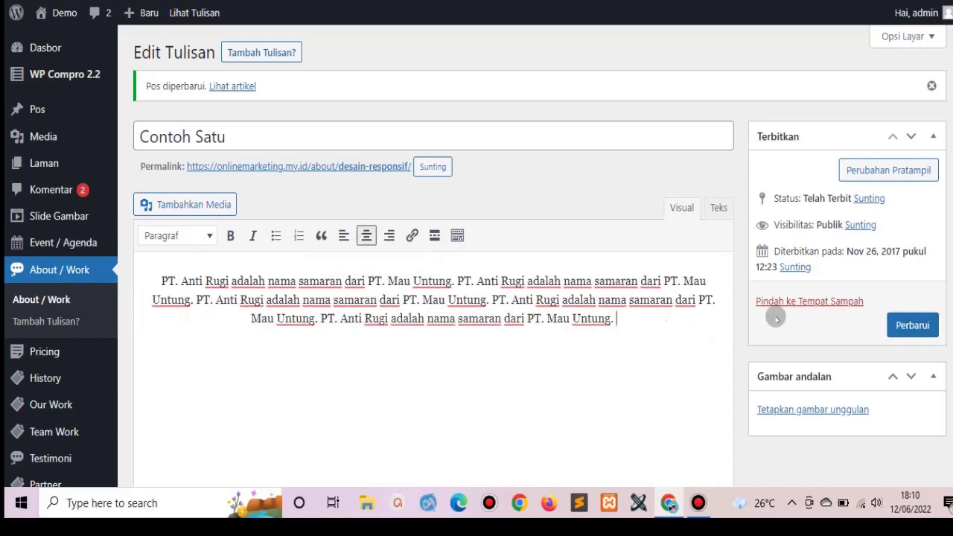
{"action": "left_click", "coordinate": [919, 321]}
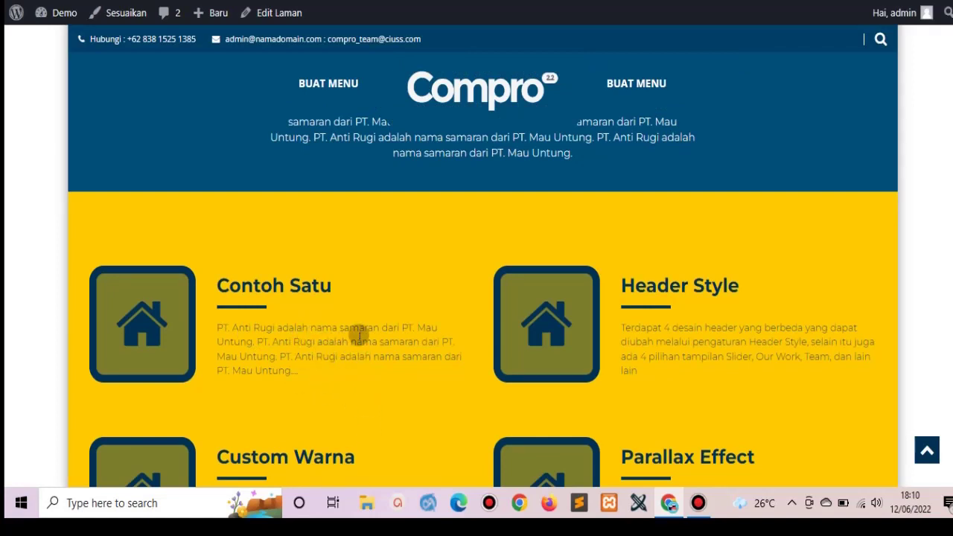
{"action": "key", "text": "ctrl+Tab"}
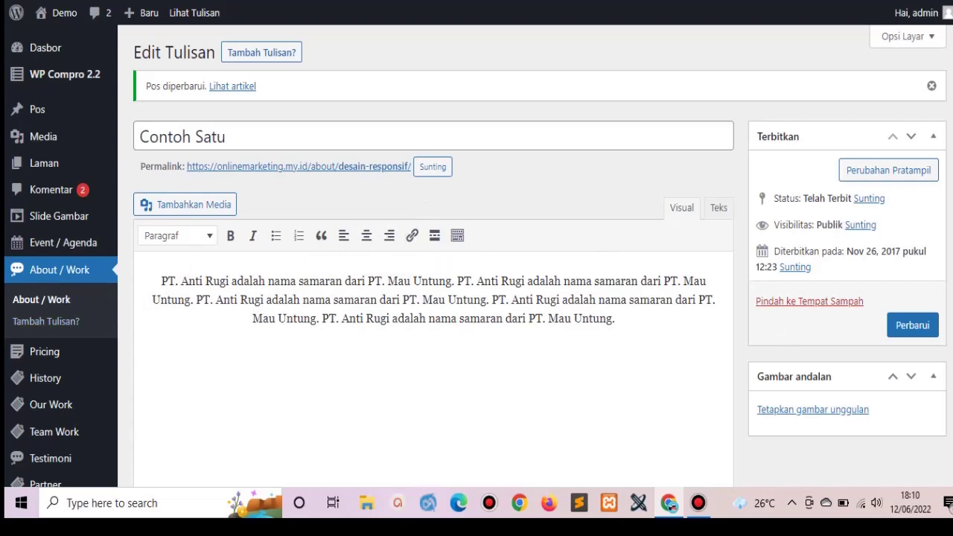
{"action": "scroll", "coordinate": [581, 250], "scroll_direction": "down", "scroll_amount": 1}
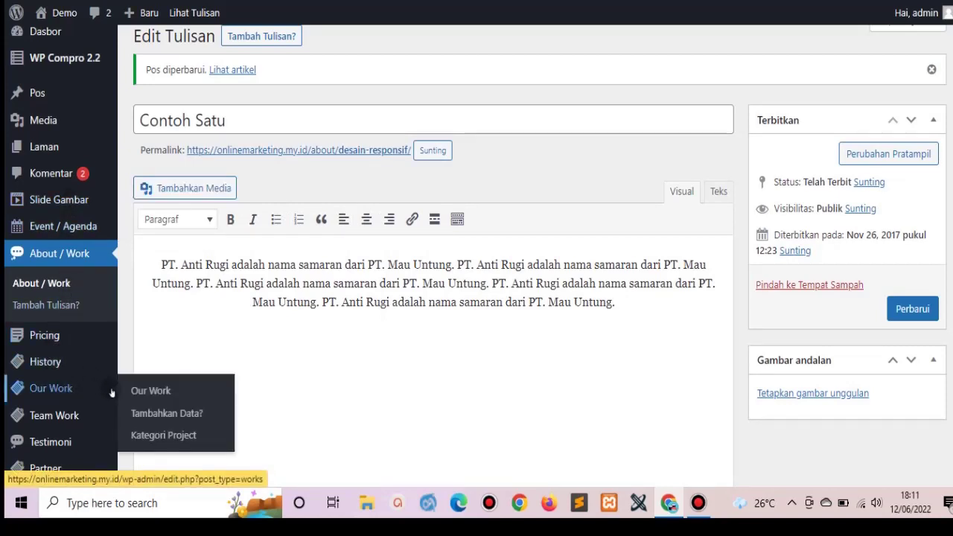
Open the Our Work projects list, then check the homepage's Contoh Satu box showing the PT. Anti Rugi description
{"action": "left_click", "coordinate": [151, 394]}
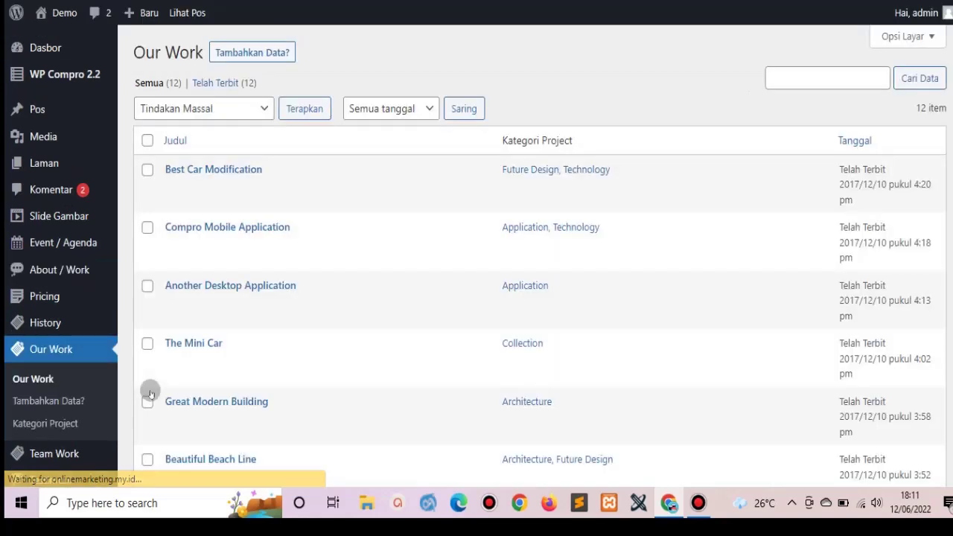
{"action": "mouse_move", "coordinate": [181, 202]}
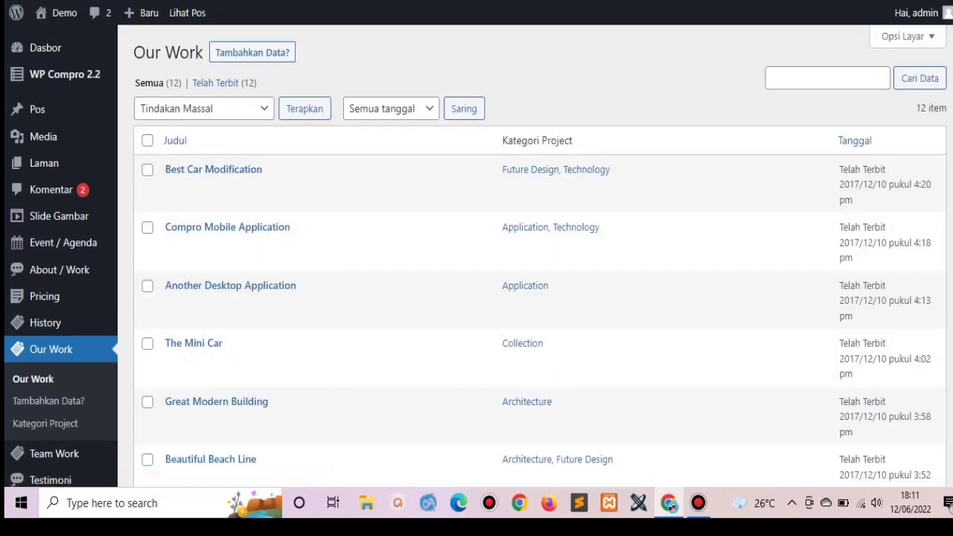
{"action": "key", "text": "ctrl+Tab"}
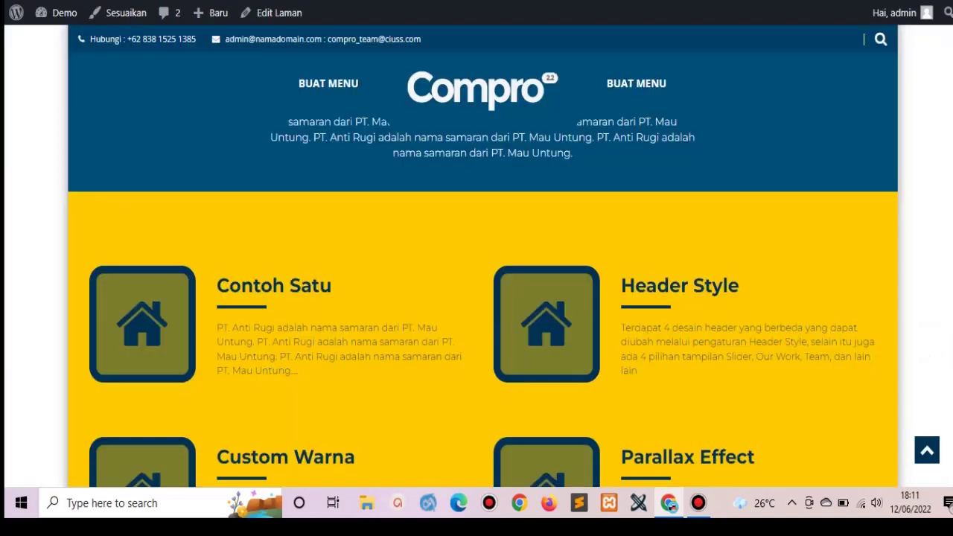
{"action": "key", "text": "Home"}
{"action": "scroll", "coordinate": [483, 256], "scroll_direction": "down", "scroll_amount": 6}
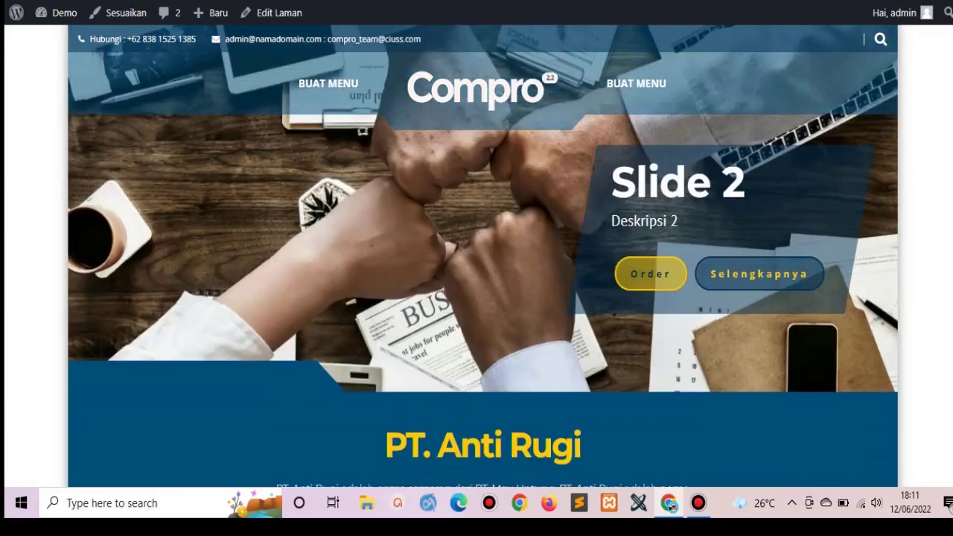
{"action": "scroll", "coordinate": [482, 298], "scroll_direction": "down", "scroll_amount": 4}
{"action": "scroll", "coordinate": [482, 298], "scroll_direction": "up", "scroll_amount": 15}
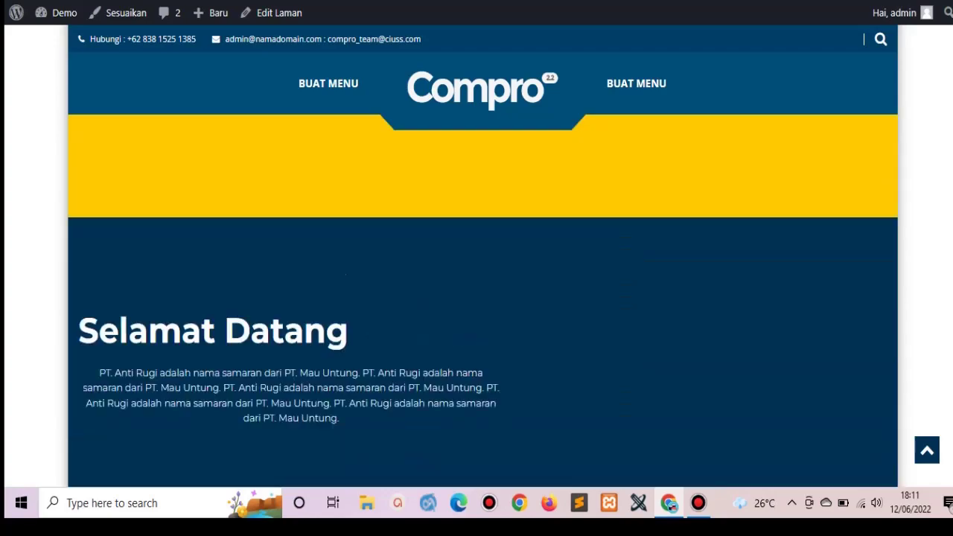
{"action": "scroll", "coordinate": [482, 300], "scroll_direction": "down", "scroll_amount": 10}
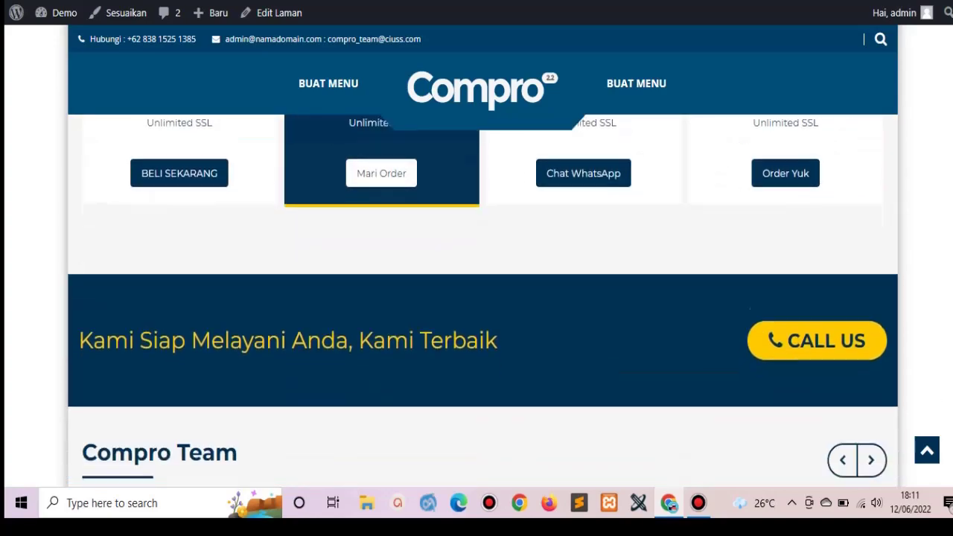
{"action": "scroll", "coordinate": [483, 297], "scroll_direction": "up", "scroll_amount": 20}
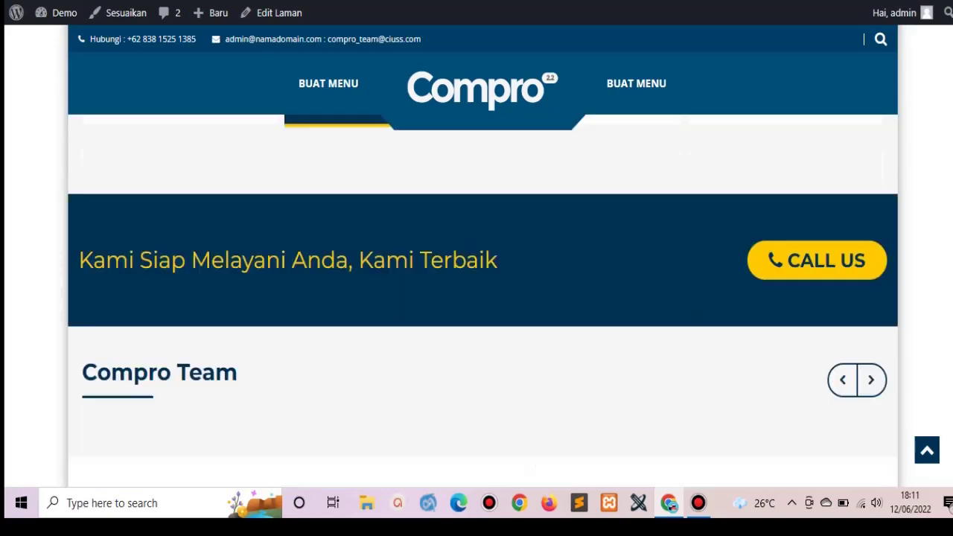